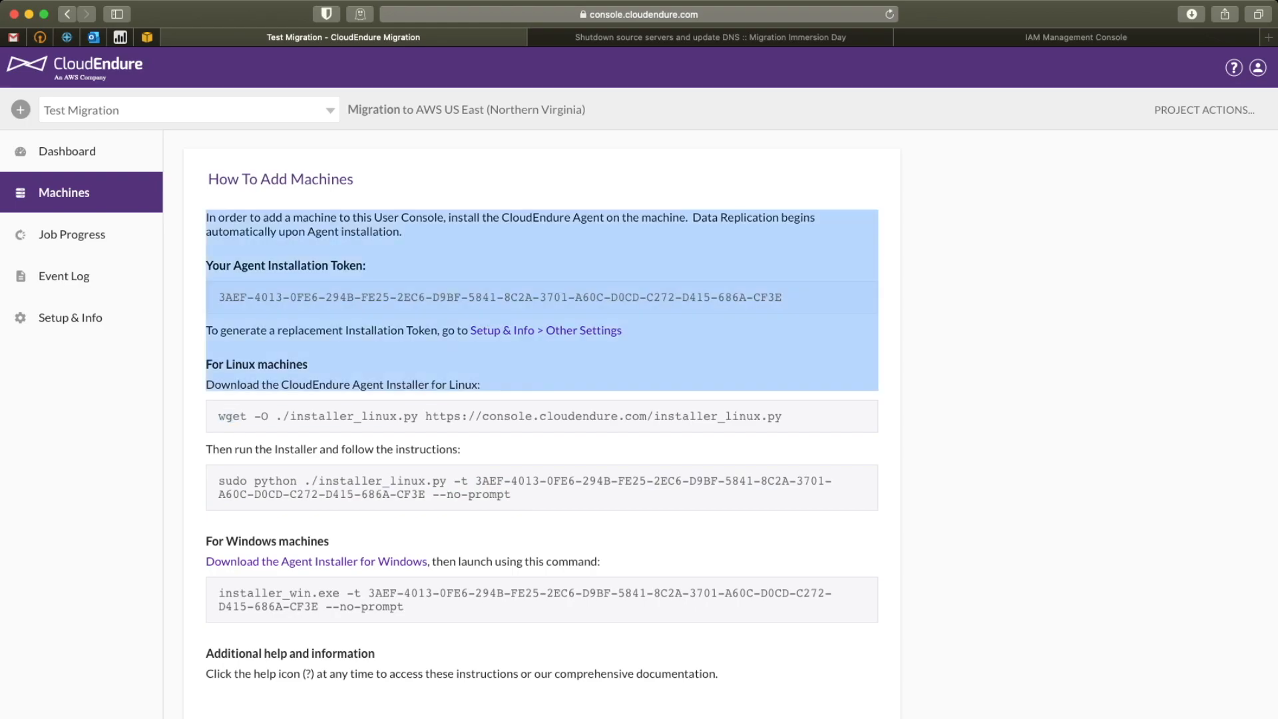
Step: Examine the Linux agent installer download command and run command in the How To Add Machines instructions
drag(783, 416, 776, 416)
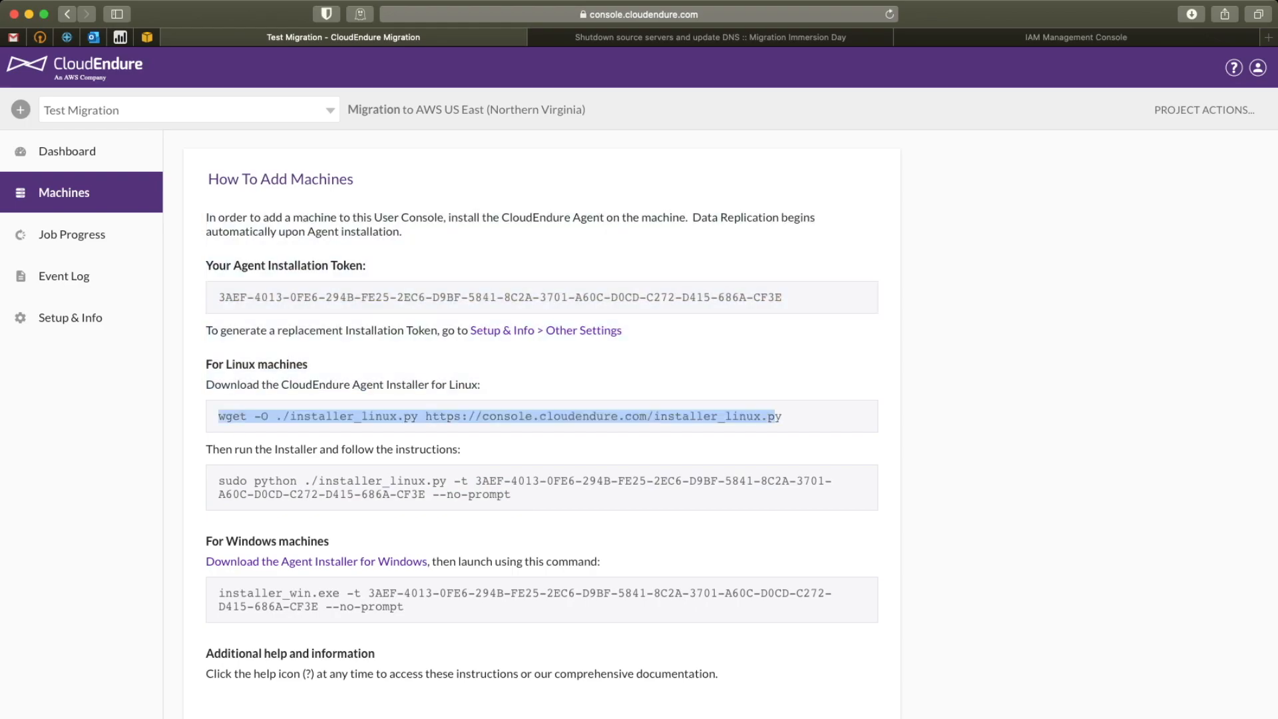
click(779, 417)
click(499, 487)
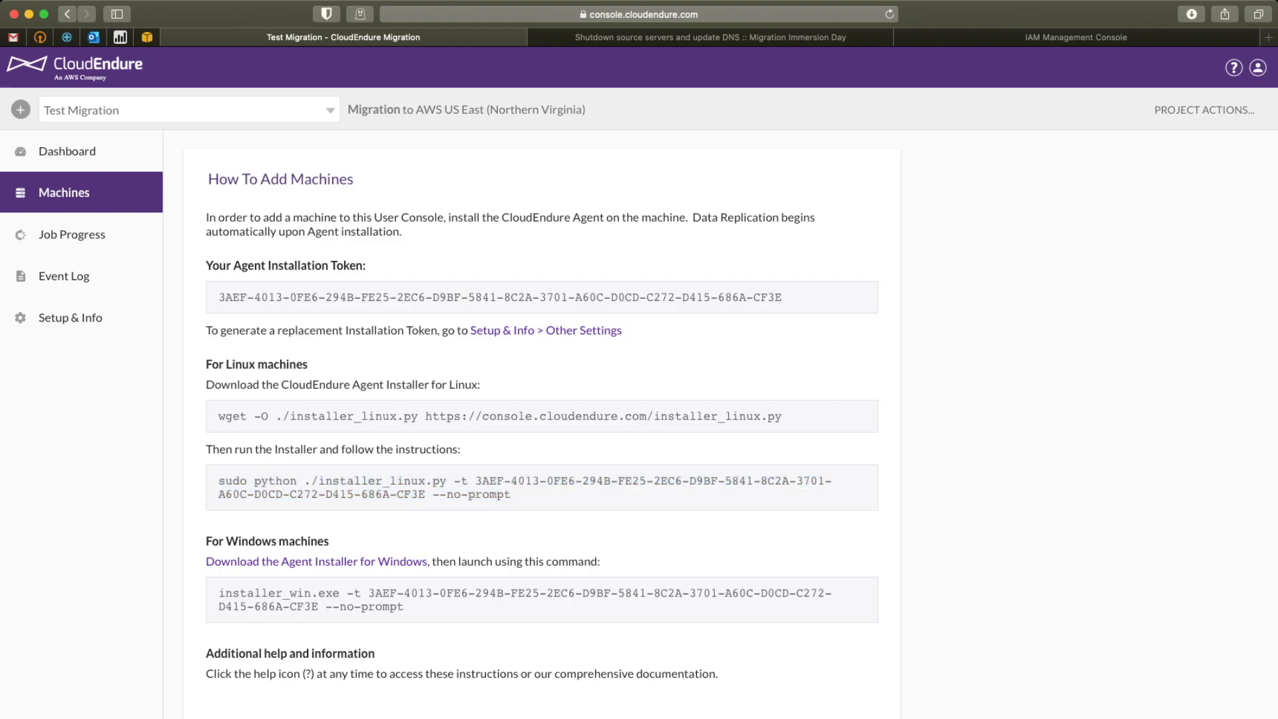
drag(511, 494, 219, 481)
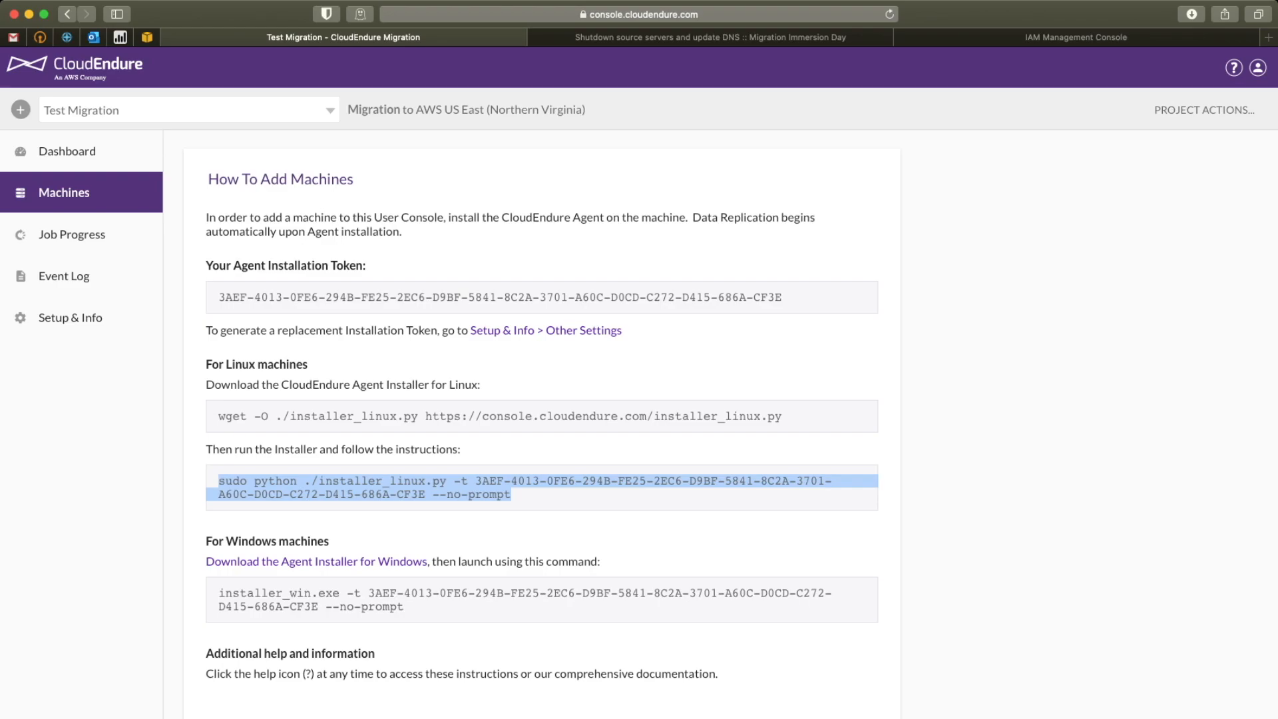
drag(511, 494, 218, 479)
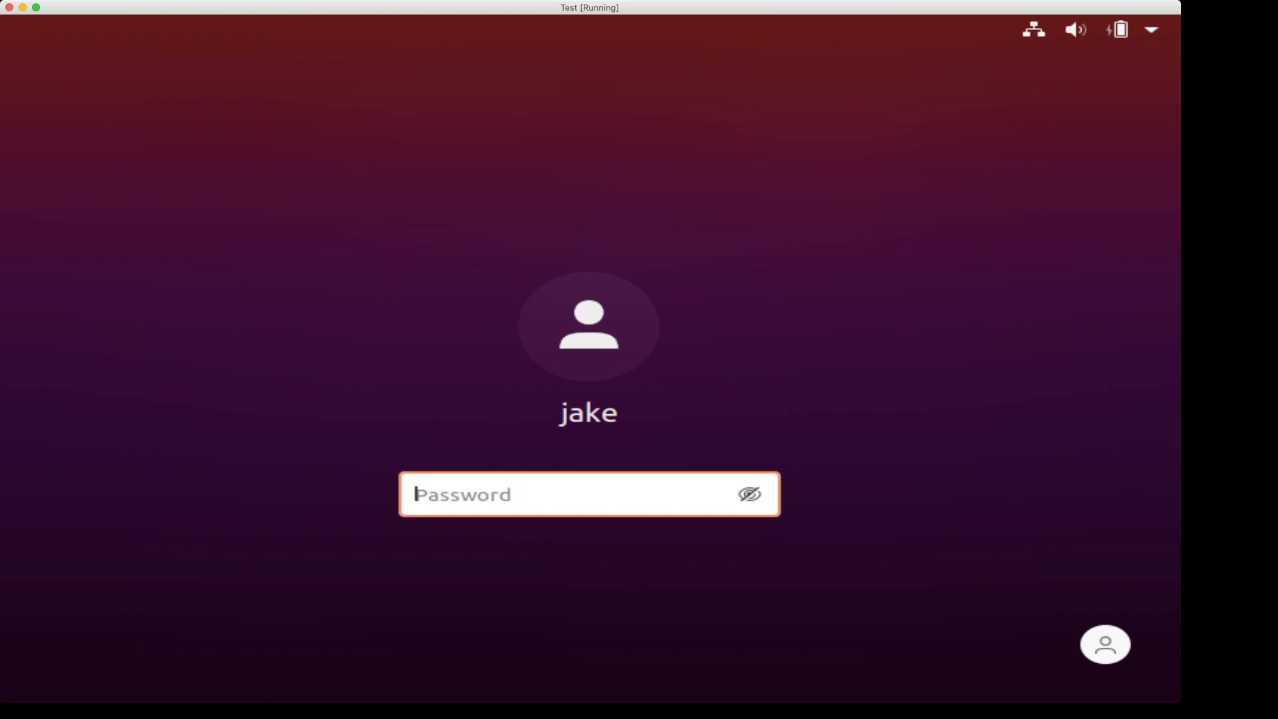
Step: Switch to the Ubuntu virtual machine, log in with the account password and open a terminal
text(********)
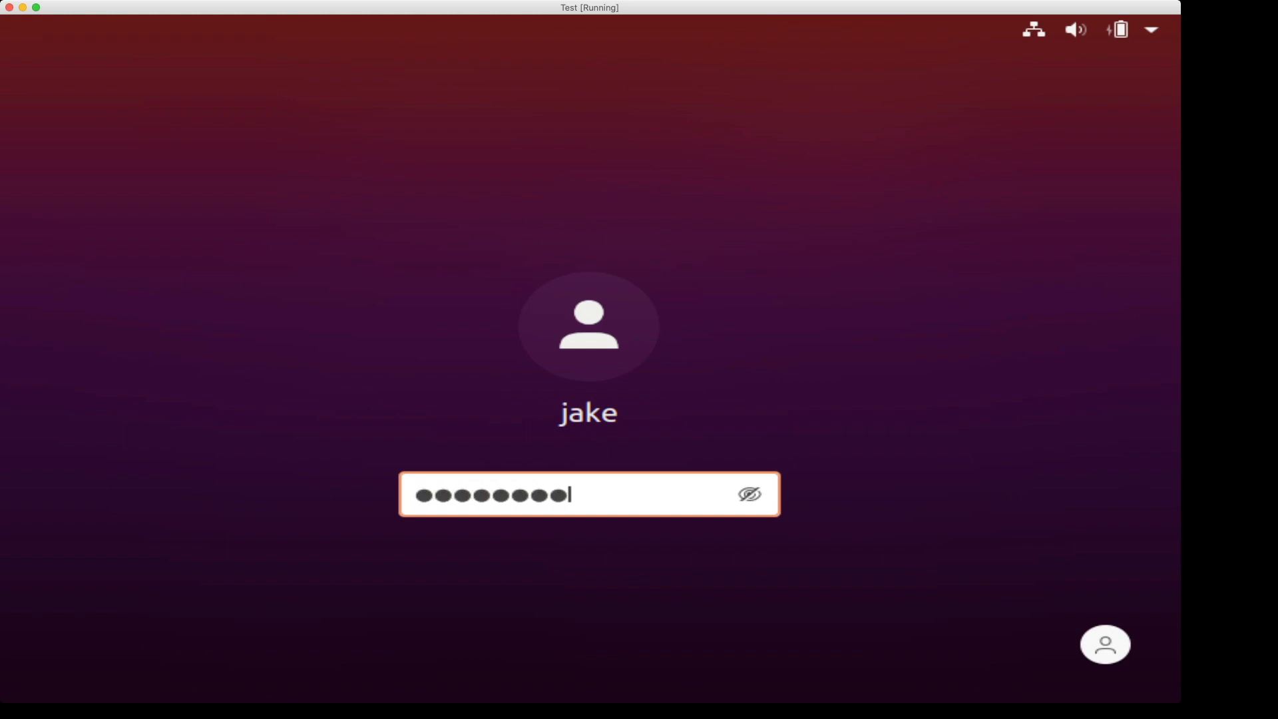
key(Return)
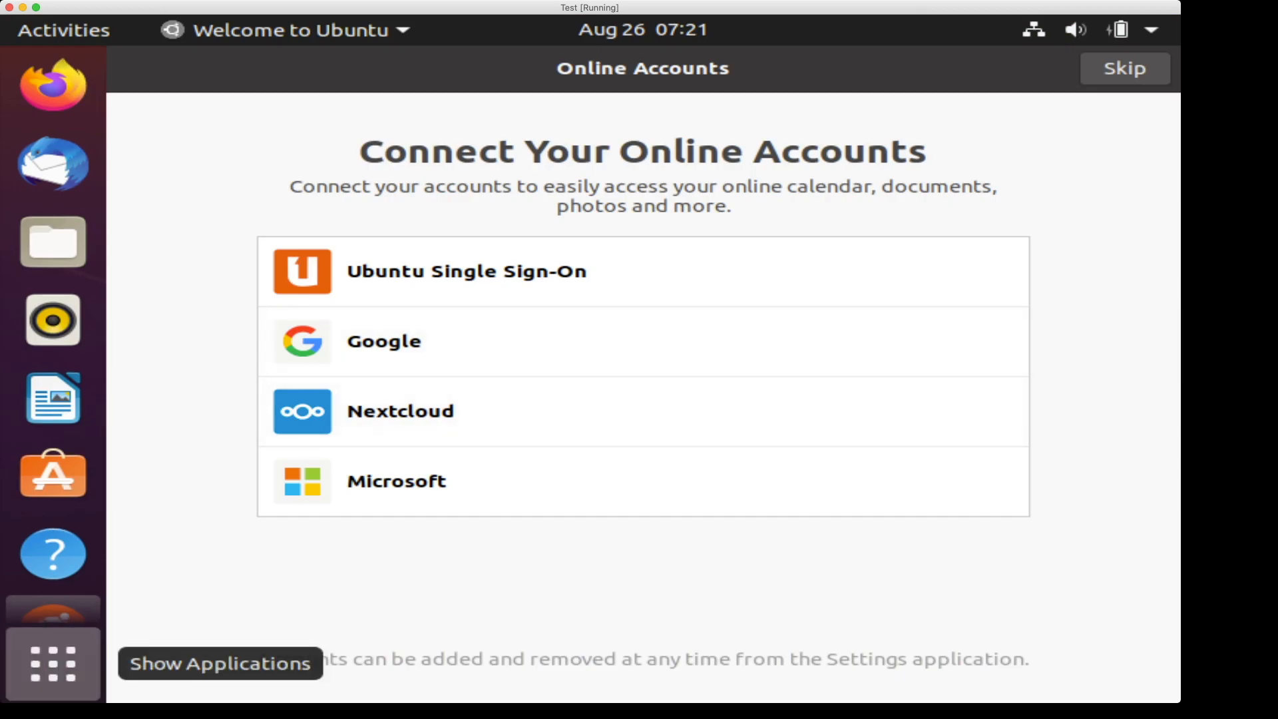
click(54, 664)
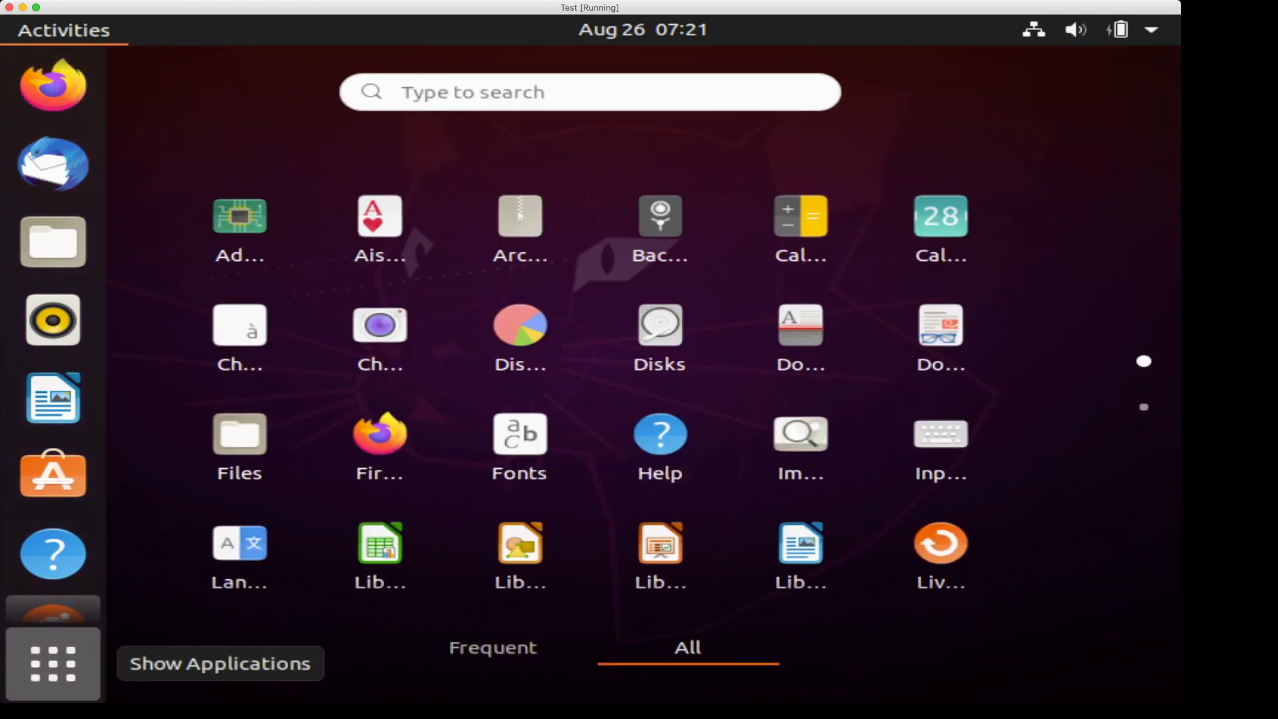
text(terminal)
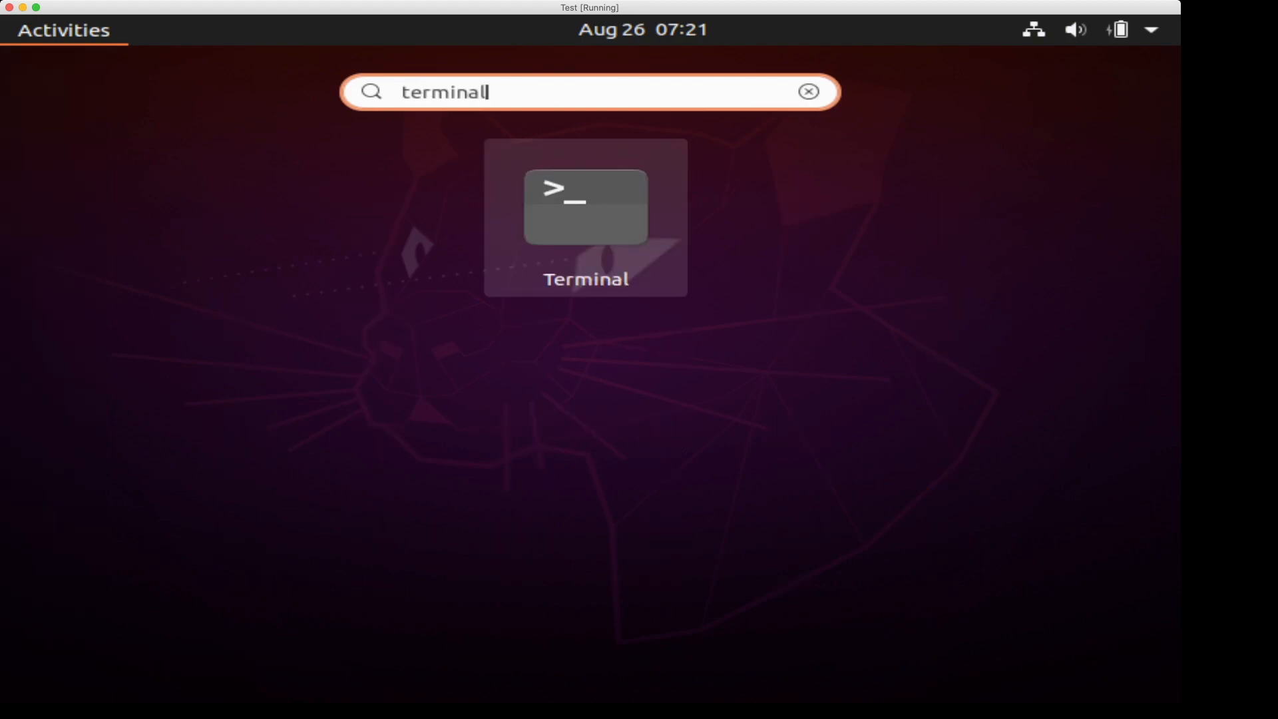
key(Return)
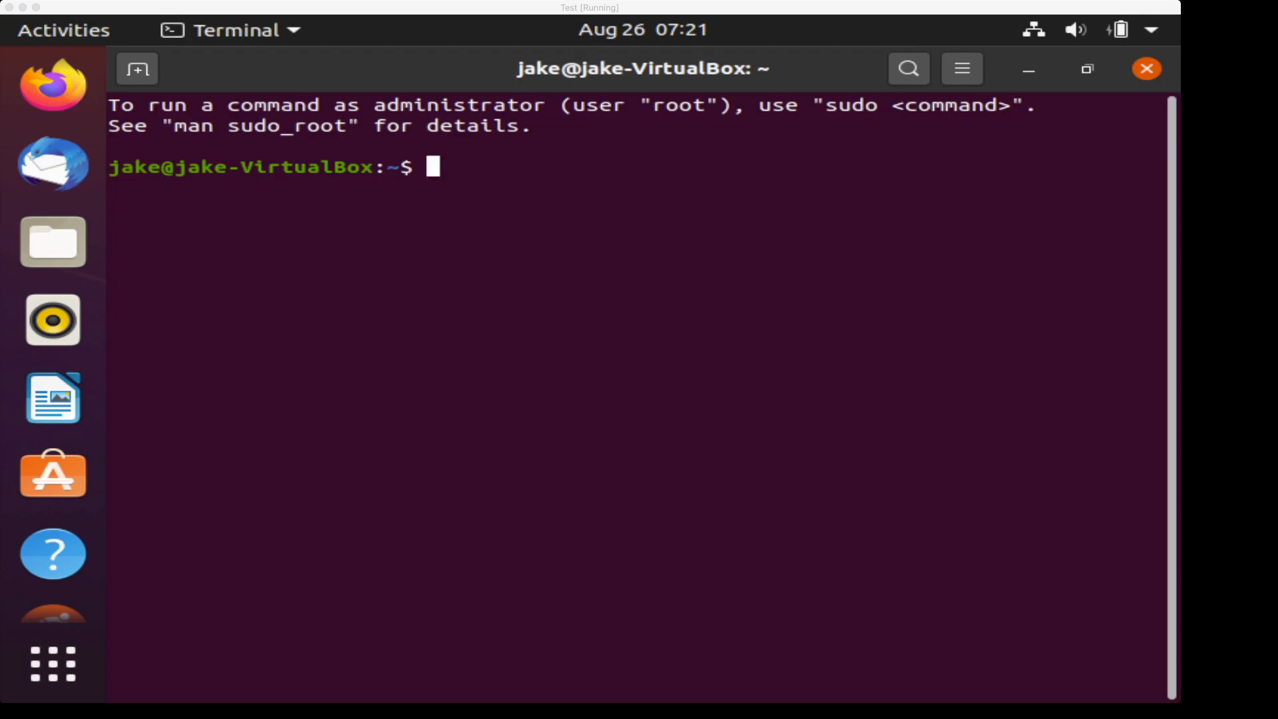
text(wget -O ./installer_linux.py https://console.cloudendure.com/installer_linux.py)
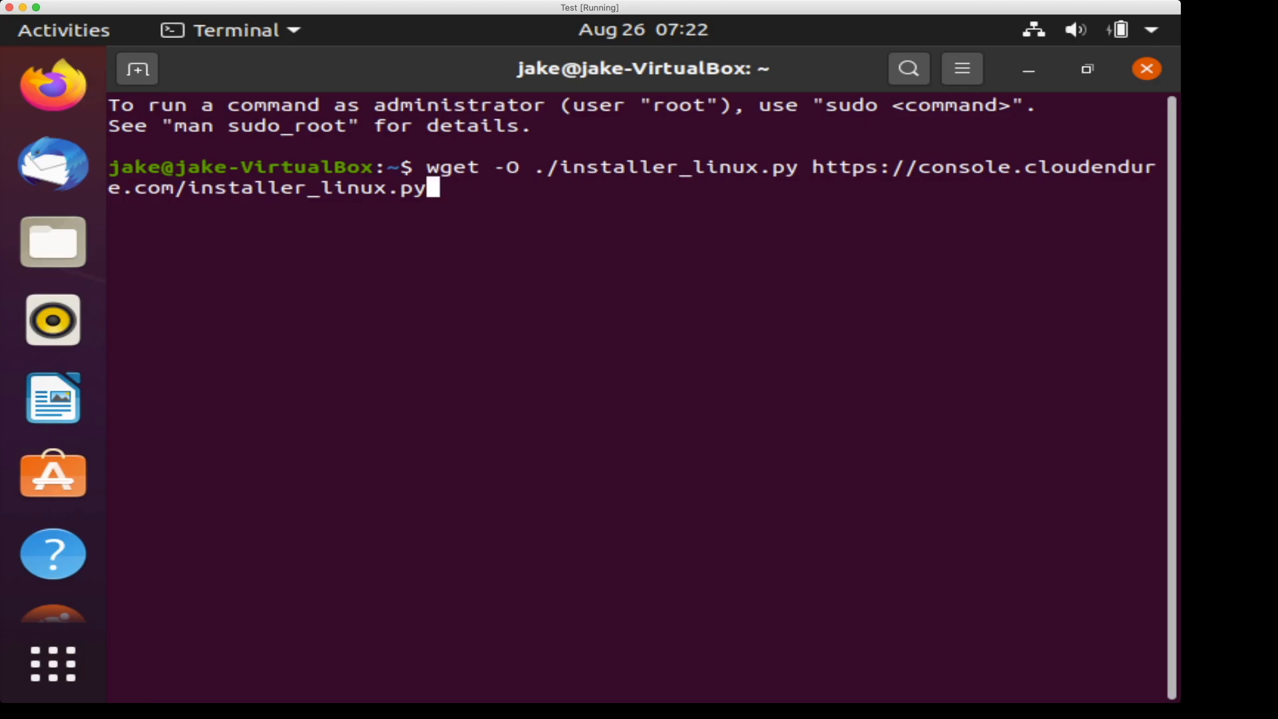
key(Return)
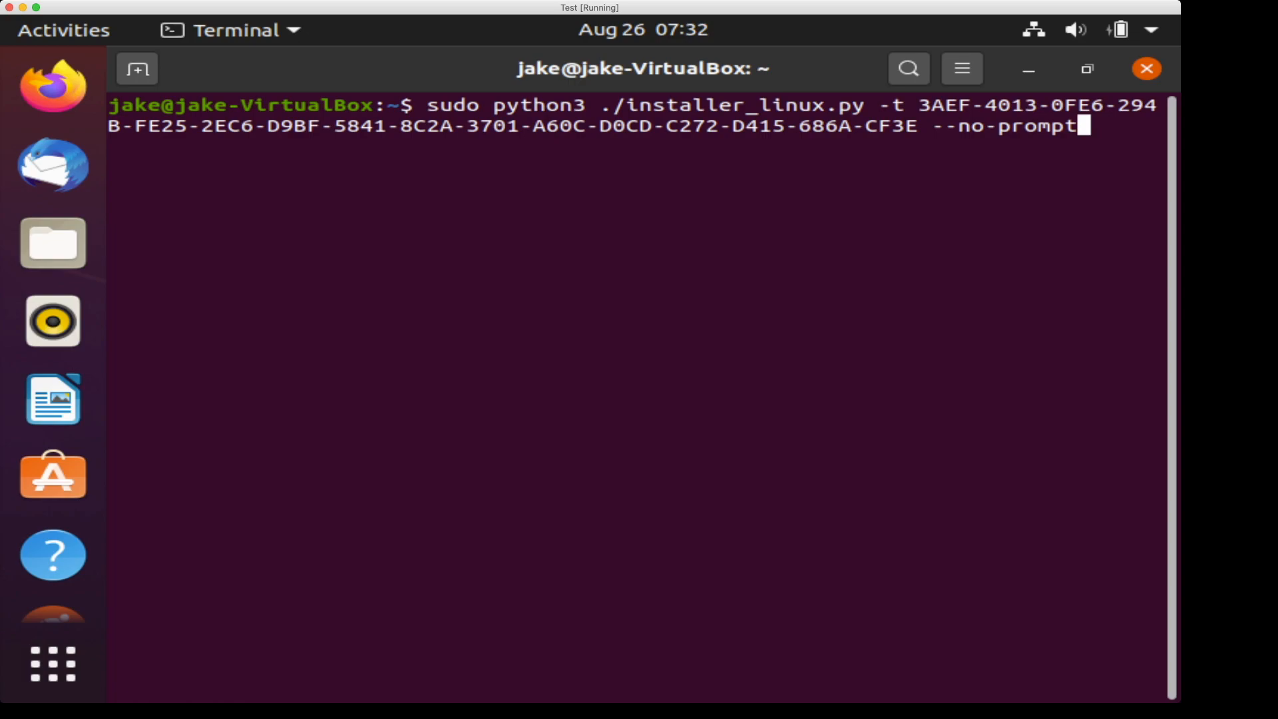
key(Return)
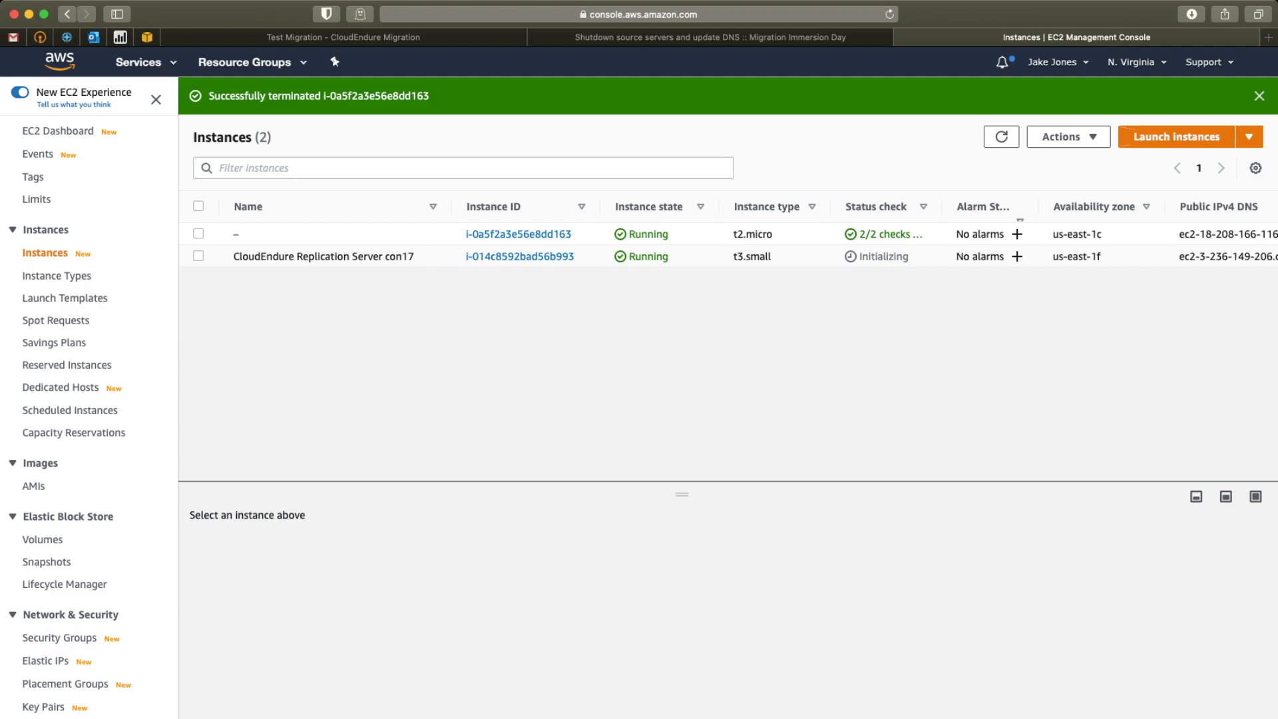
Step: In the EC2 console, inspect the storage and instance details of CloudEndure Replication Server con17
click(198, 255)
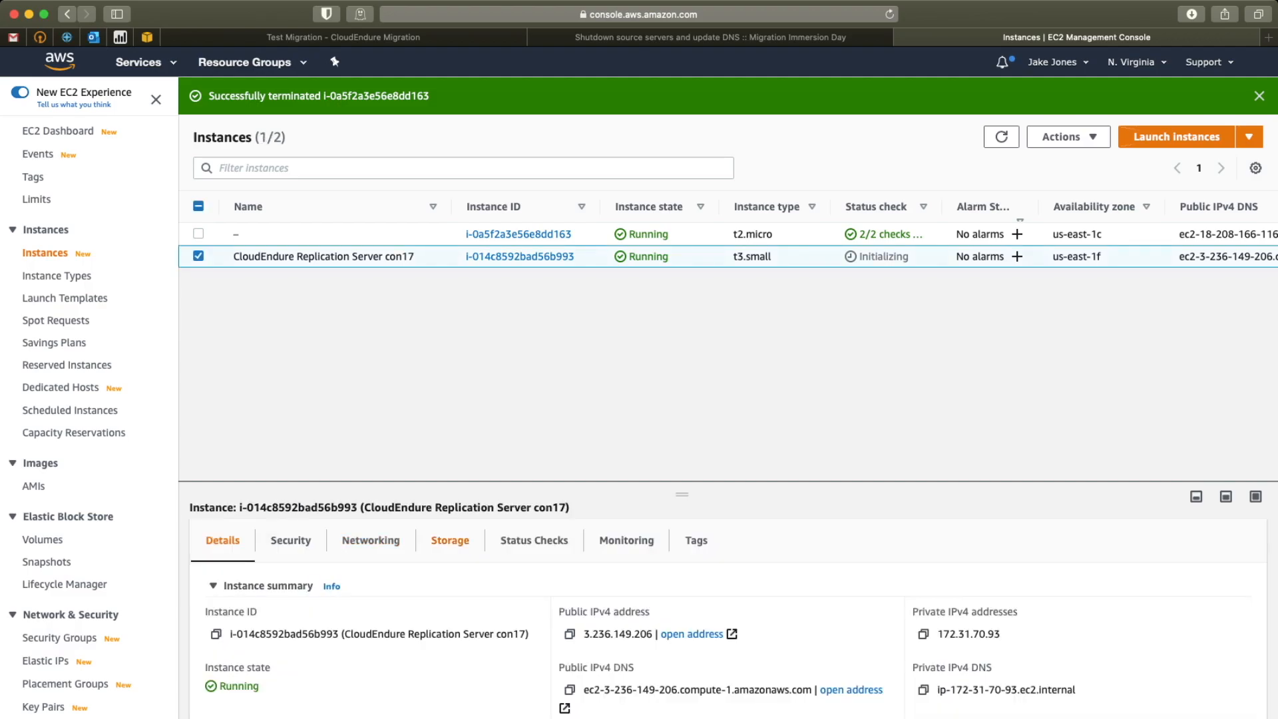
click(450, 539)
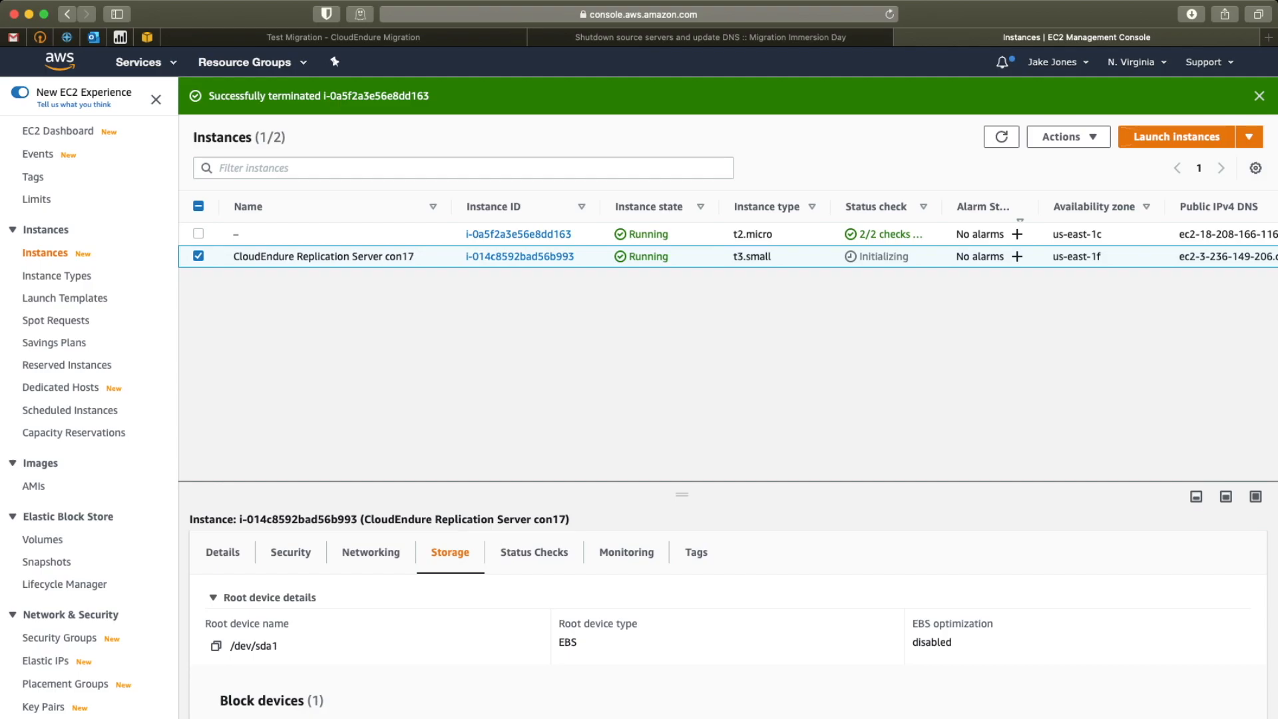
drag(230, 645, 277, 645)
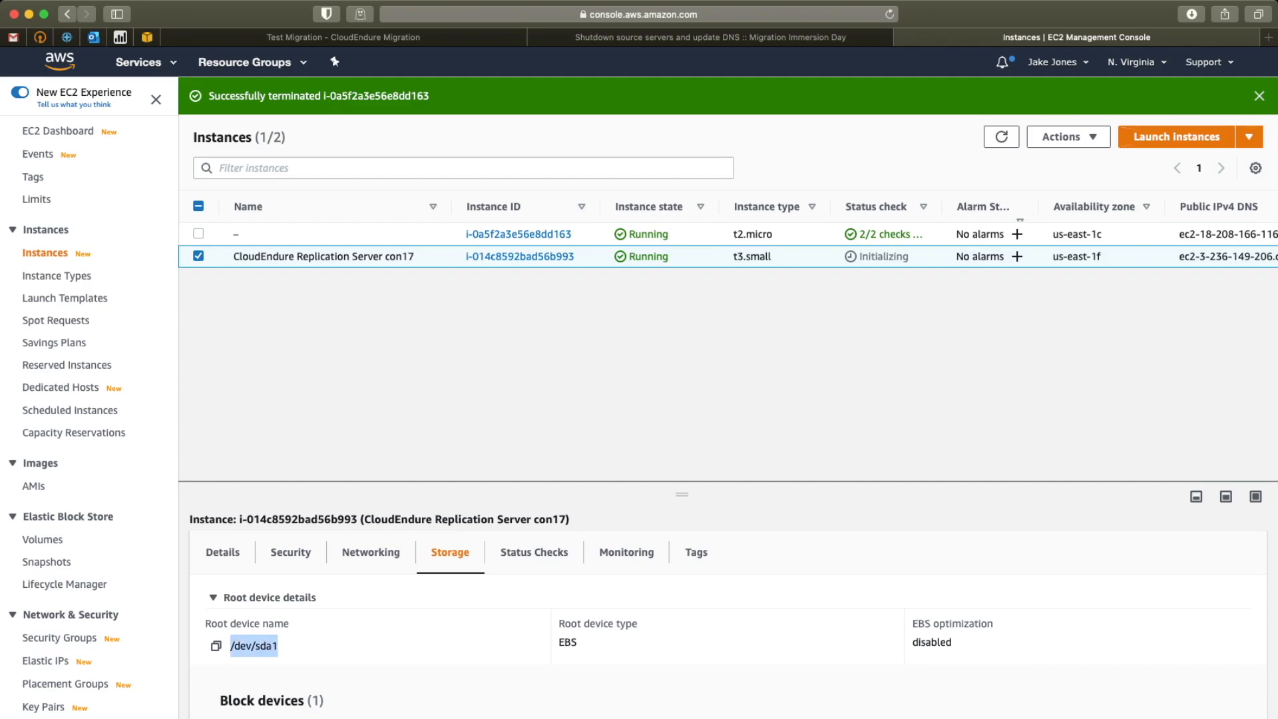
click(223, 552)
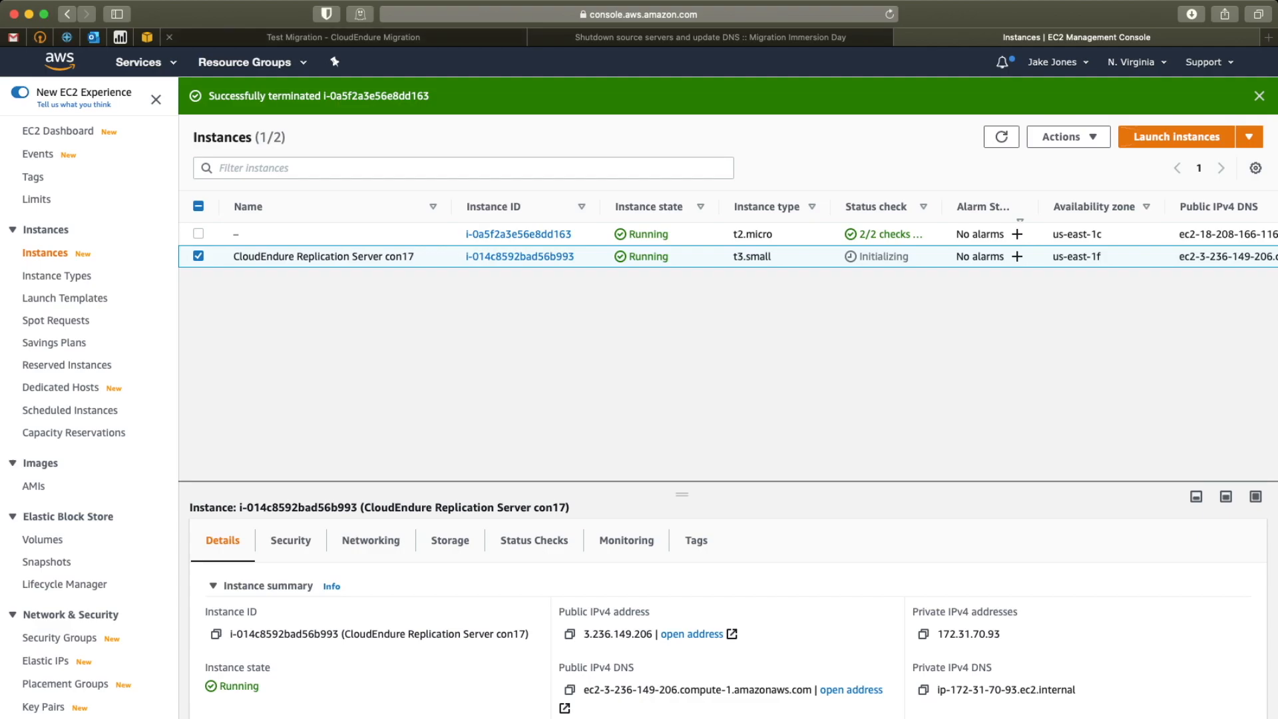
Step: Check the source machine's data replication progress in CloudEndure against the replication server's storage in EC2
click(344, 37)
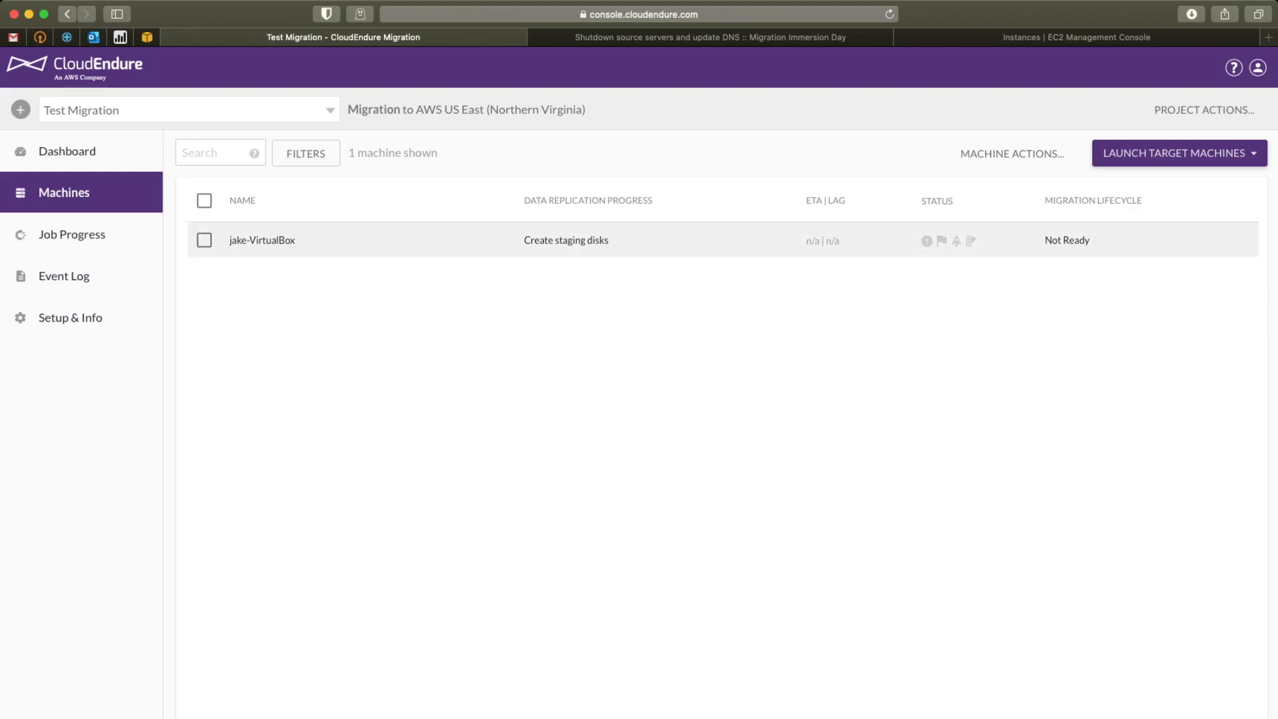
click(1076, 37)
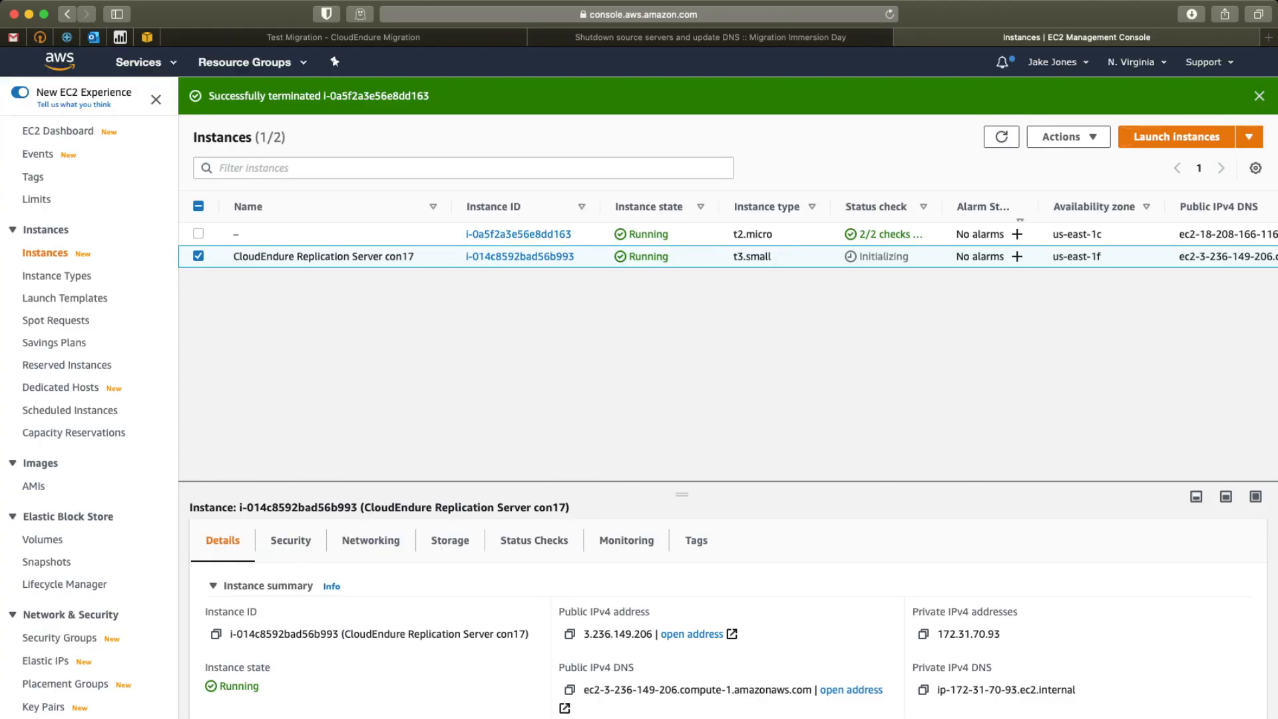
click(450, 540)
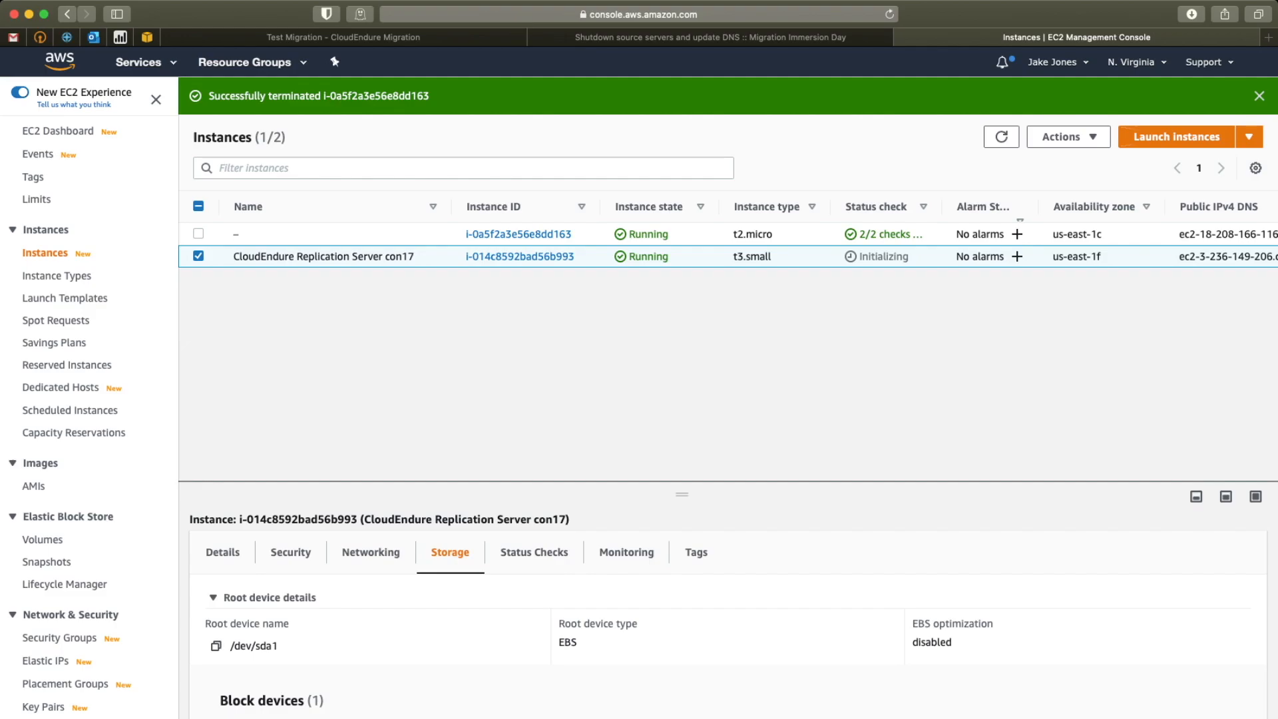
click(343, 37)
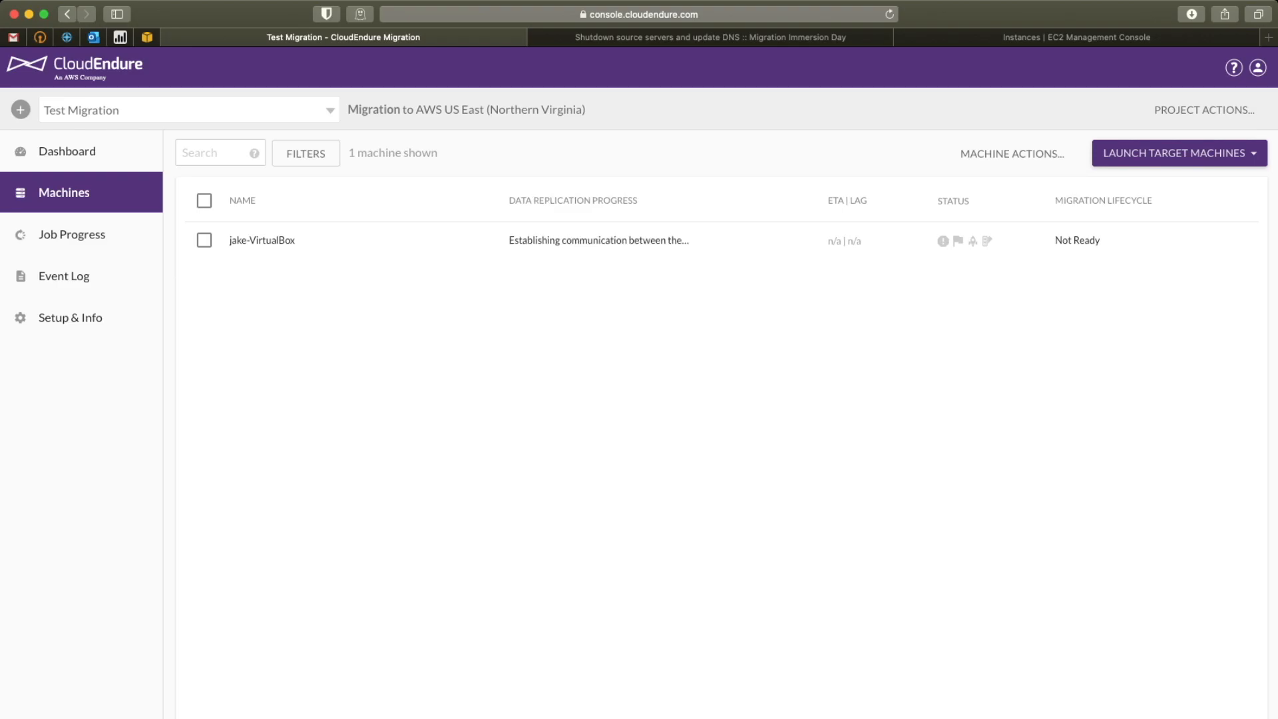
click(1076, 37)
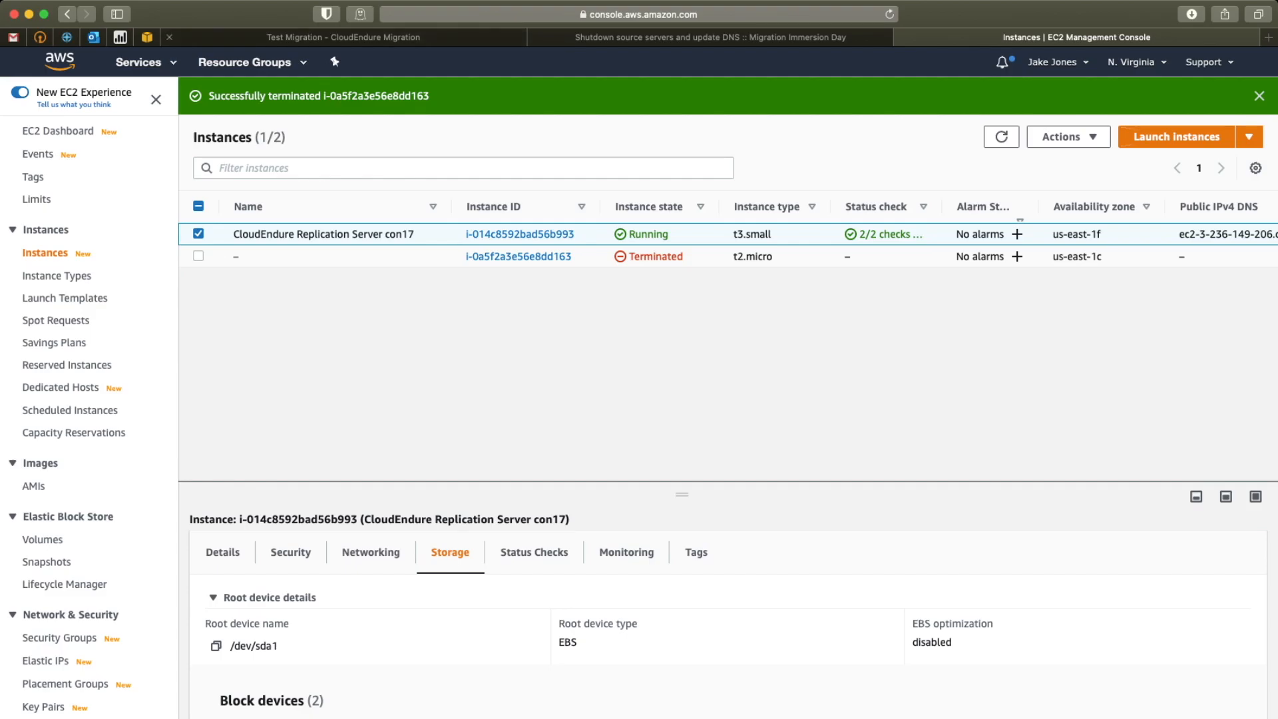
key(super+1)
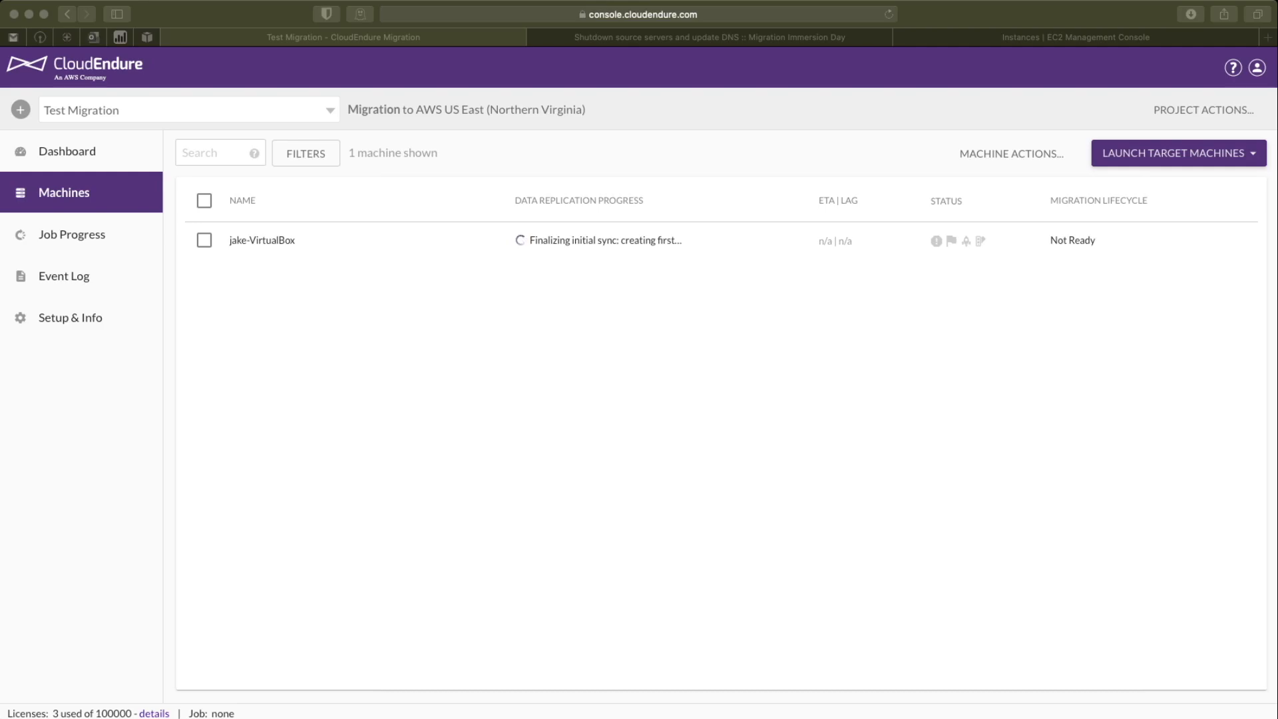
click(605, 241)
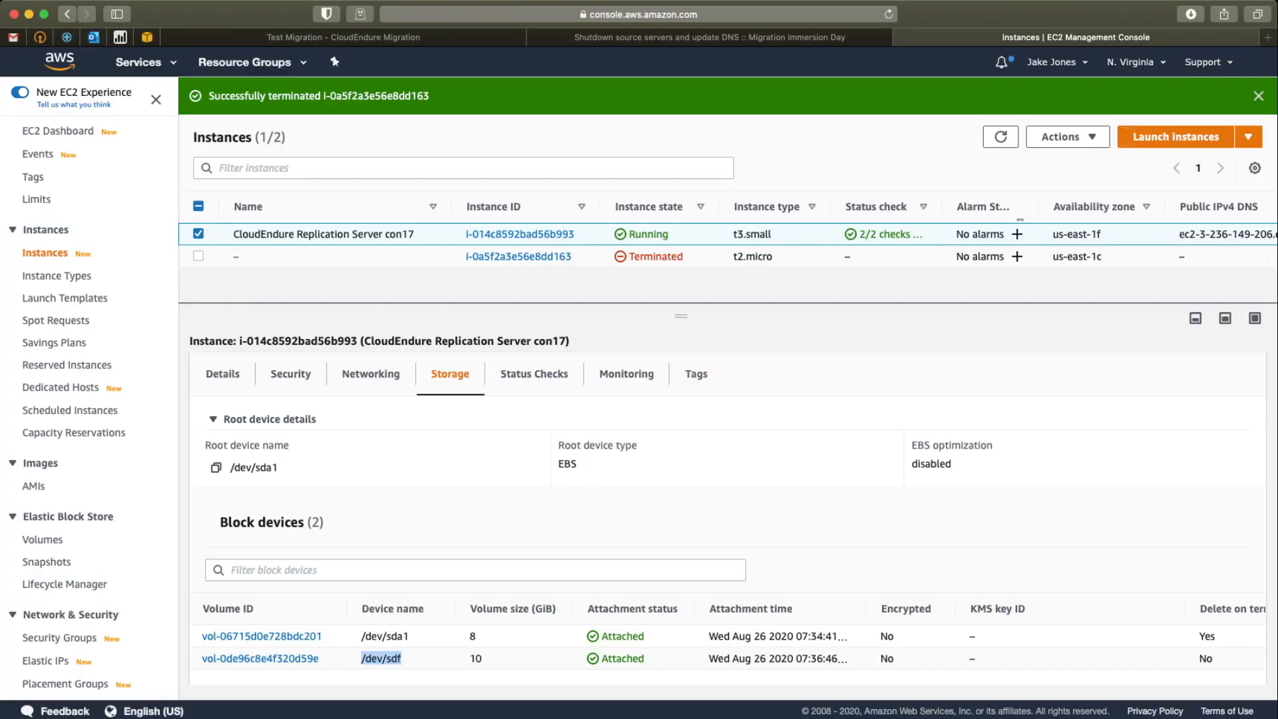
Step: Refresh the EC2 instance list, review the replication server's block devices, and check the source machine's status in CloudEndure
click(1000, 137)
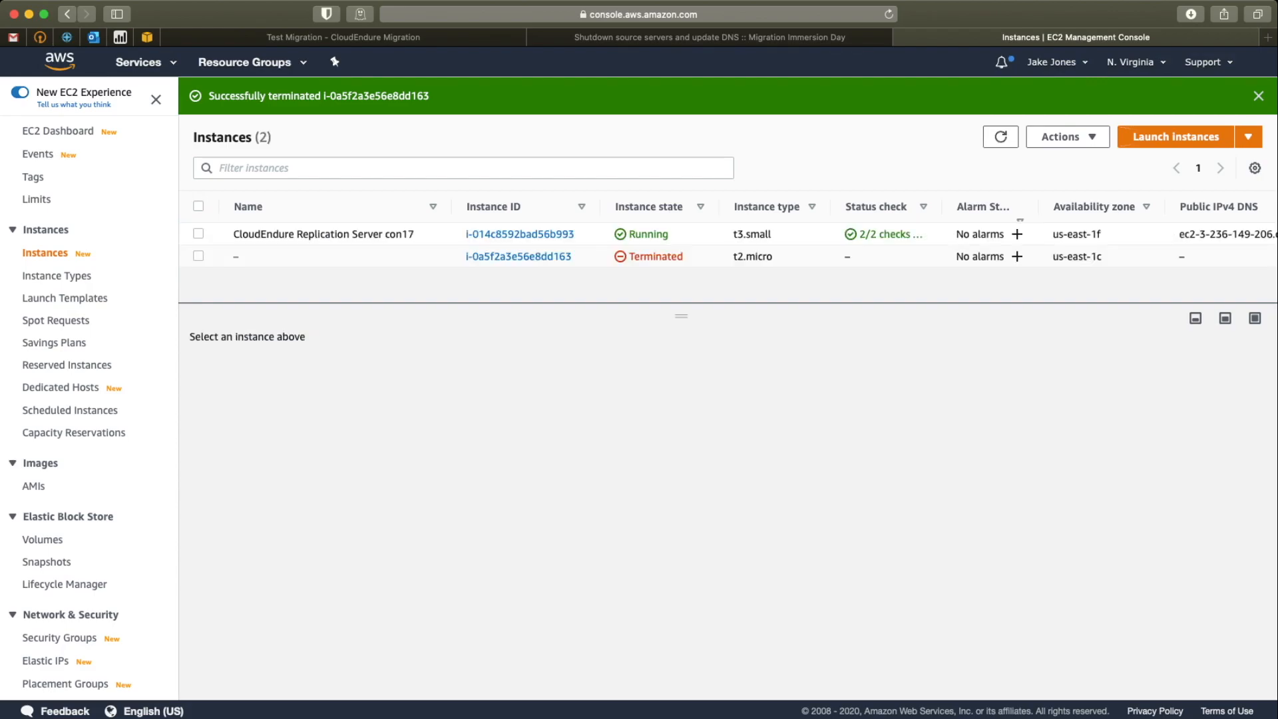
click(199, 233)
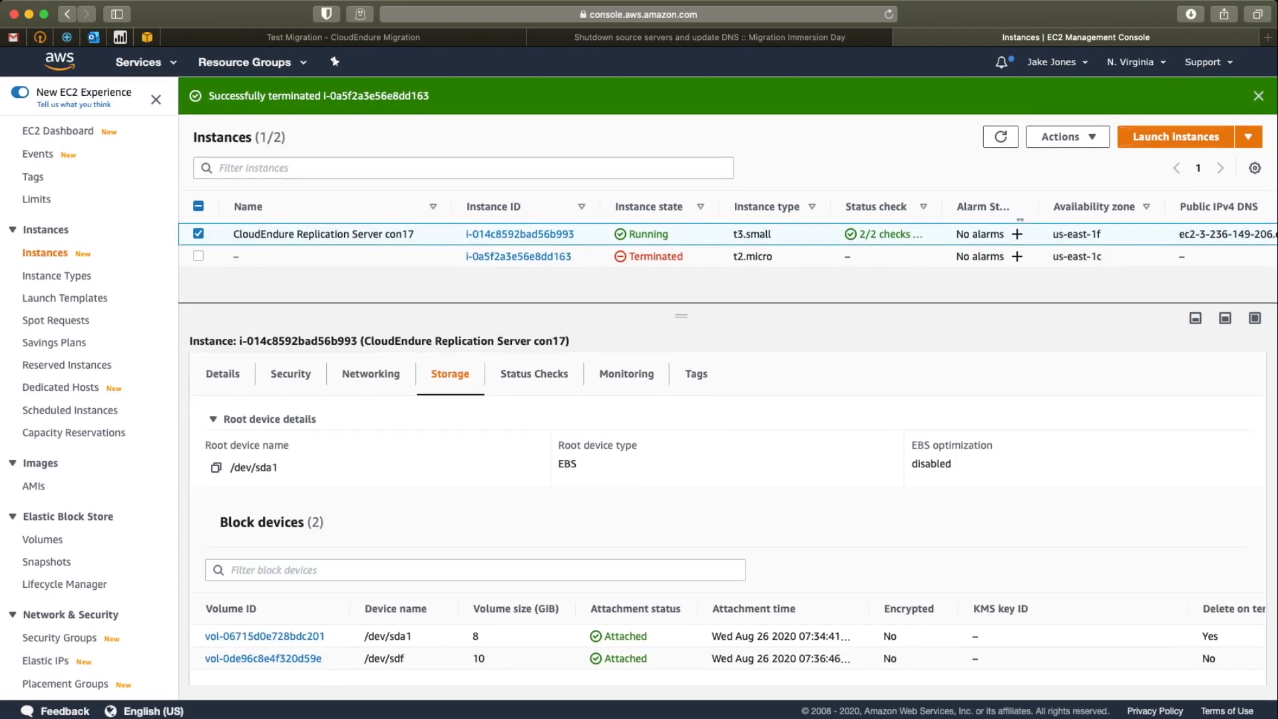
key(ctrl+Tab)
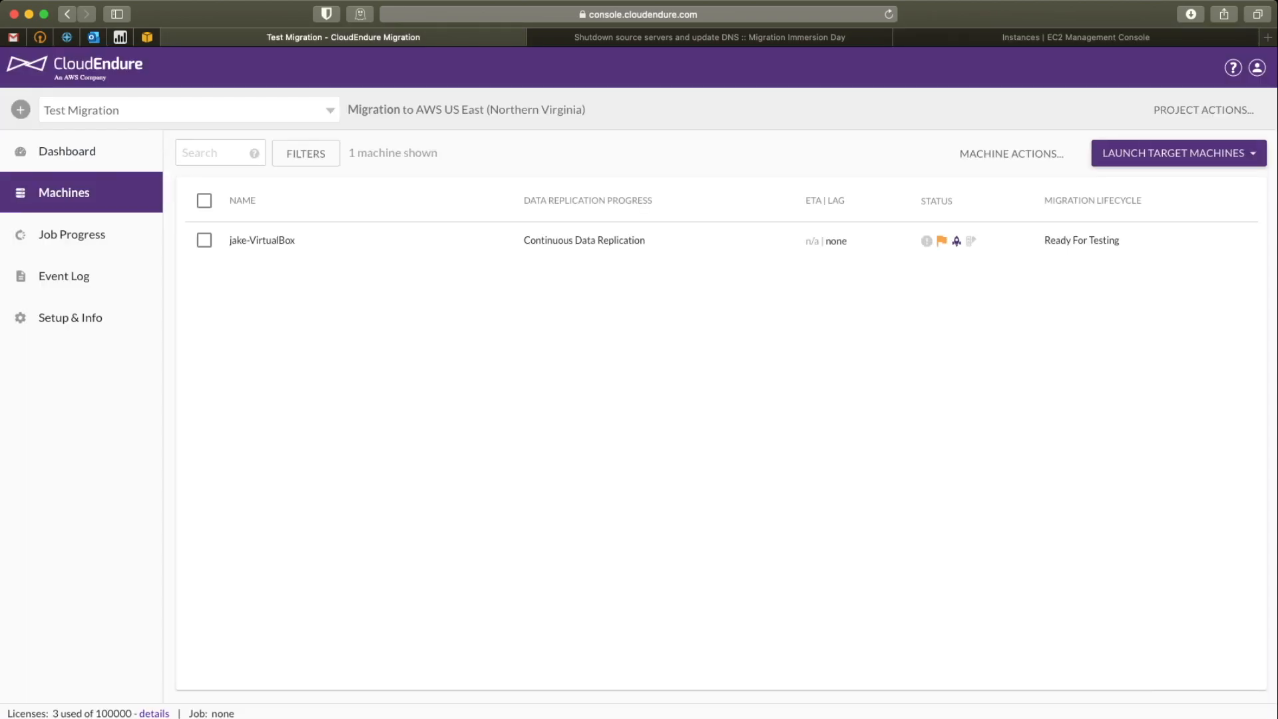
mouse_move(941, 241)
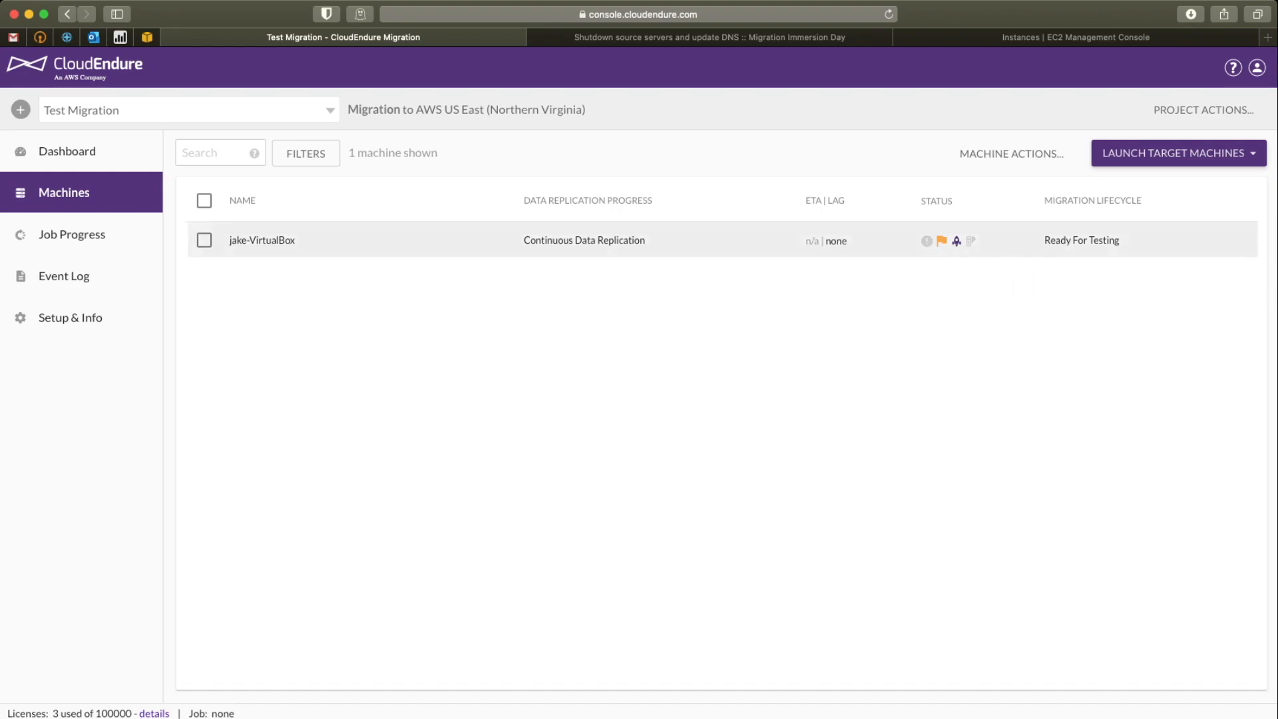
Step: Launch one target machine for the replicated source machine in Test Mode
click(204, 240)
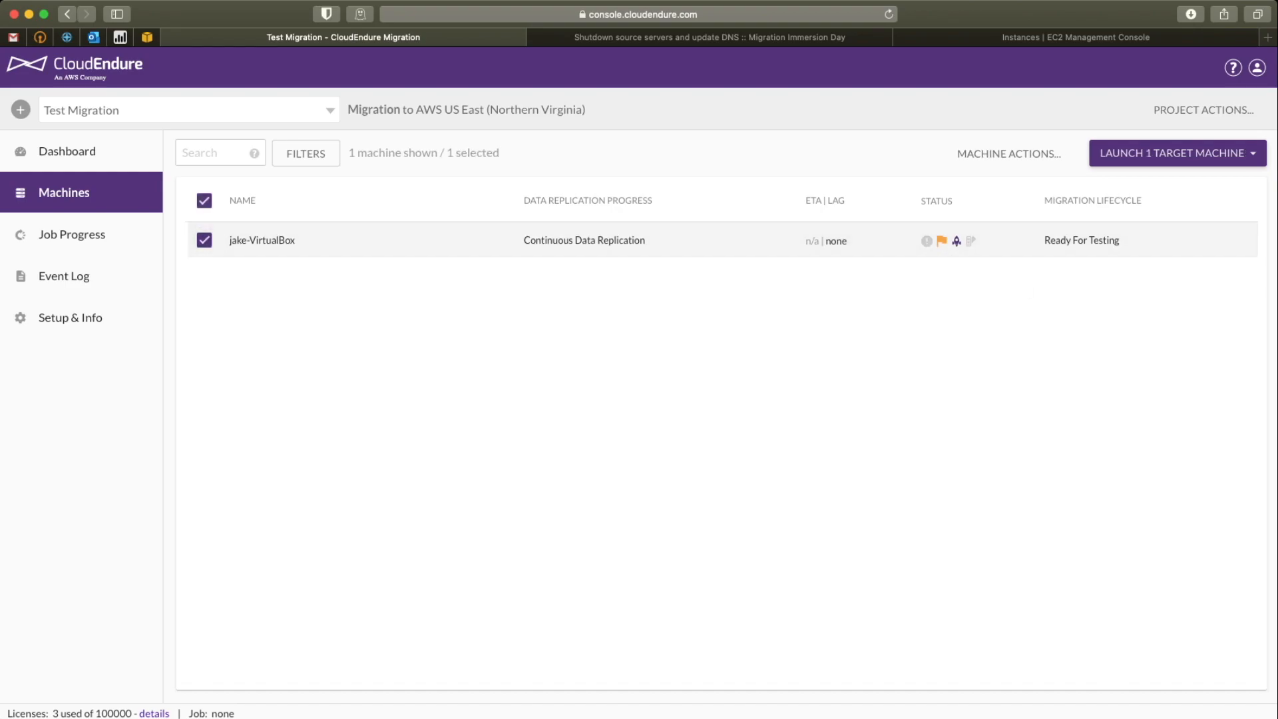
click(1175, 153)
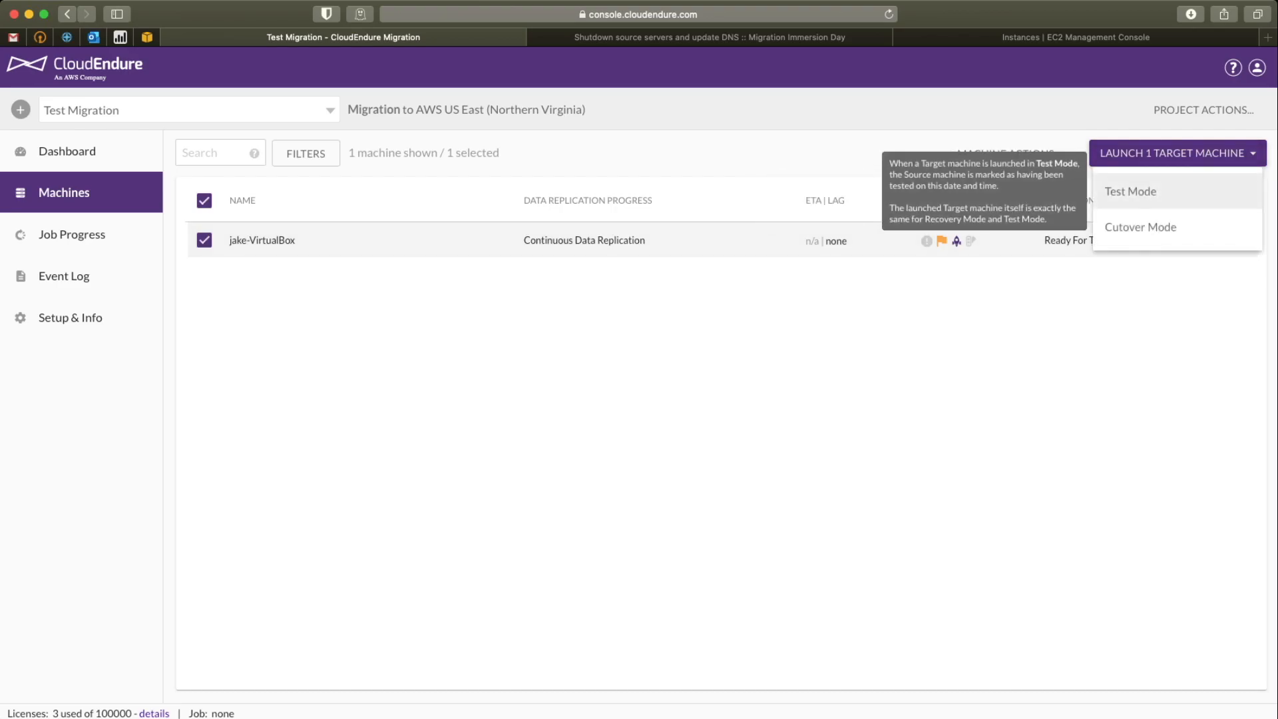
click(1129, 191)
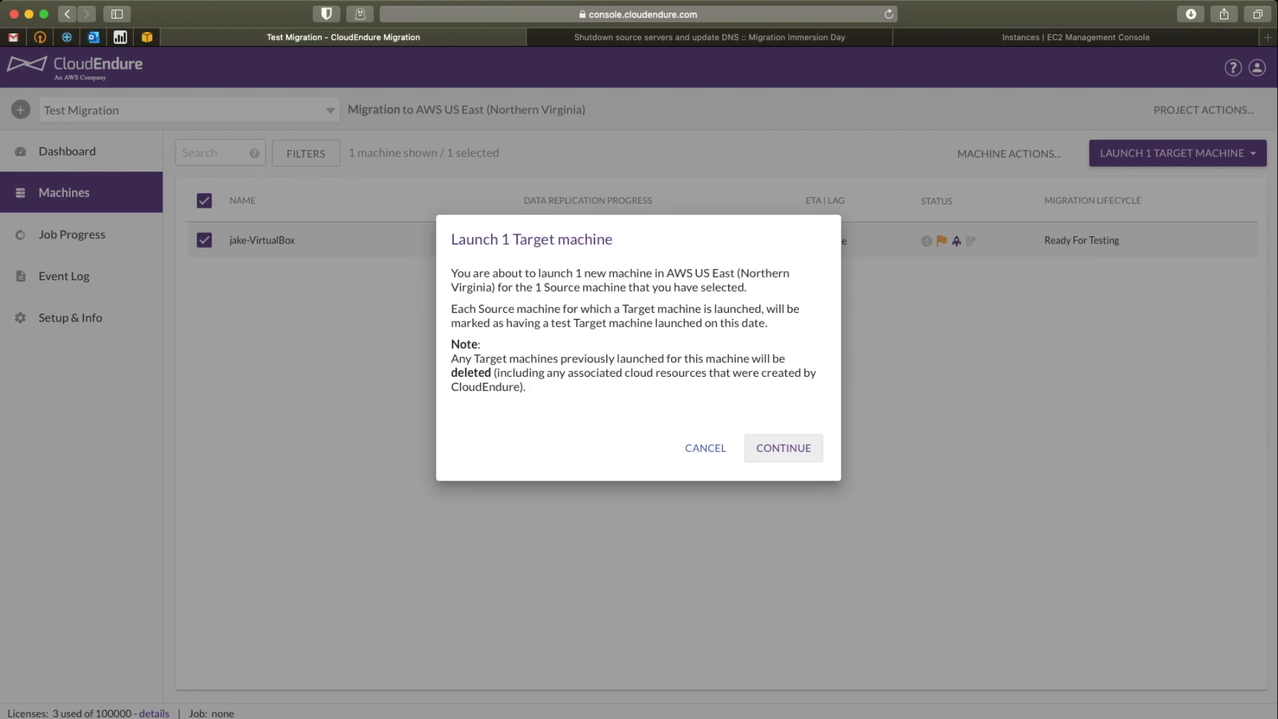
click(783, 448)
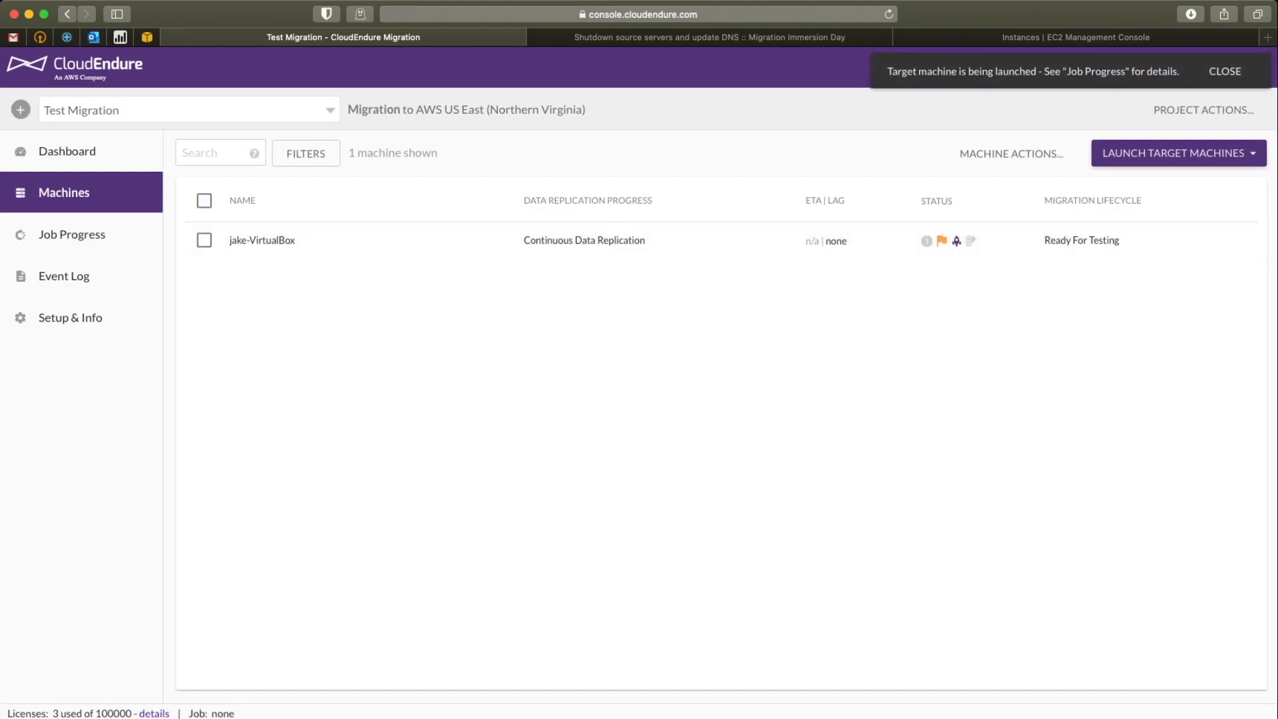
Step: Monitor the test launch in CloudEndure and the refreshed EC2 instance list, and view the replication server's storage details
click(1075, 38)
click(1000, 137)
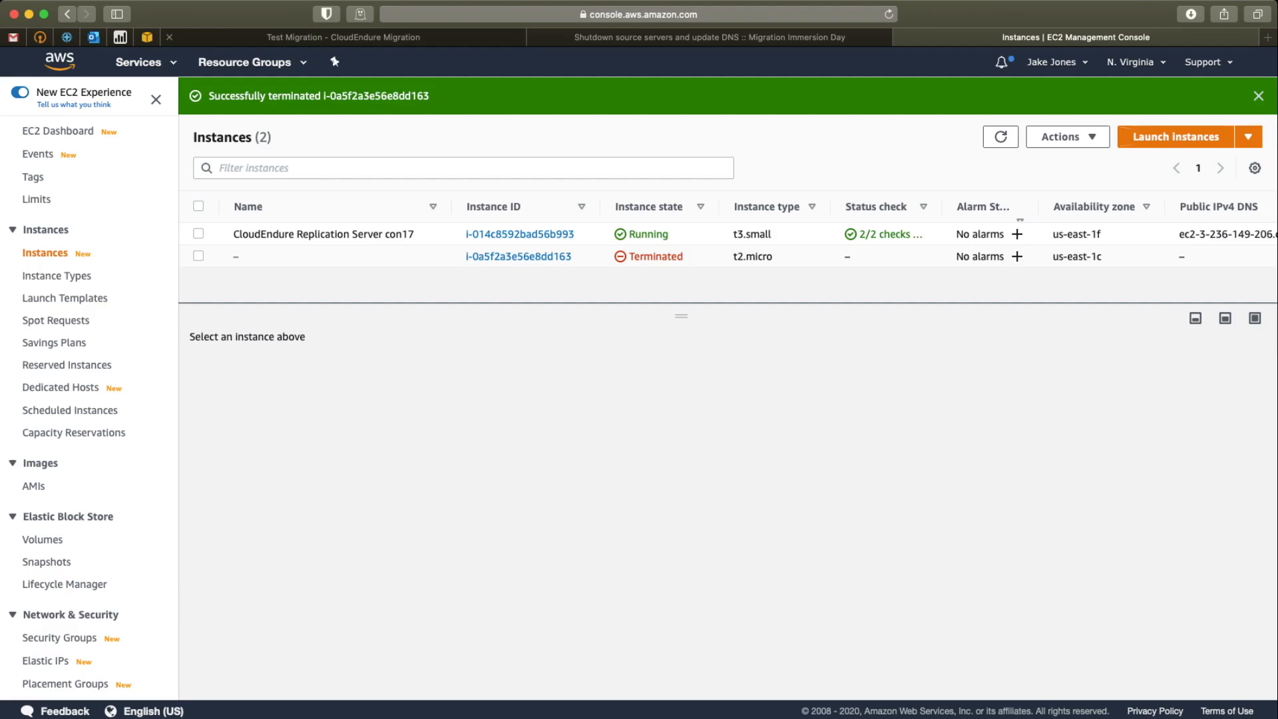
click(342, 37)
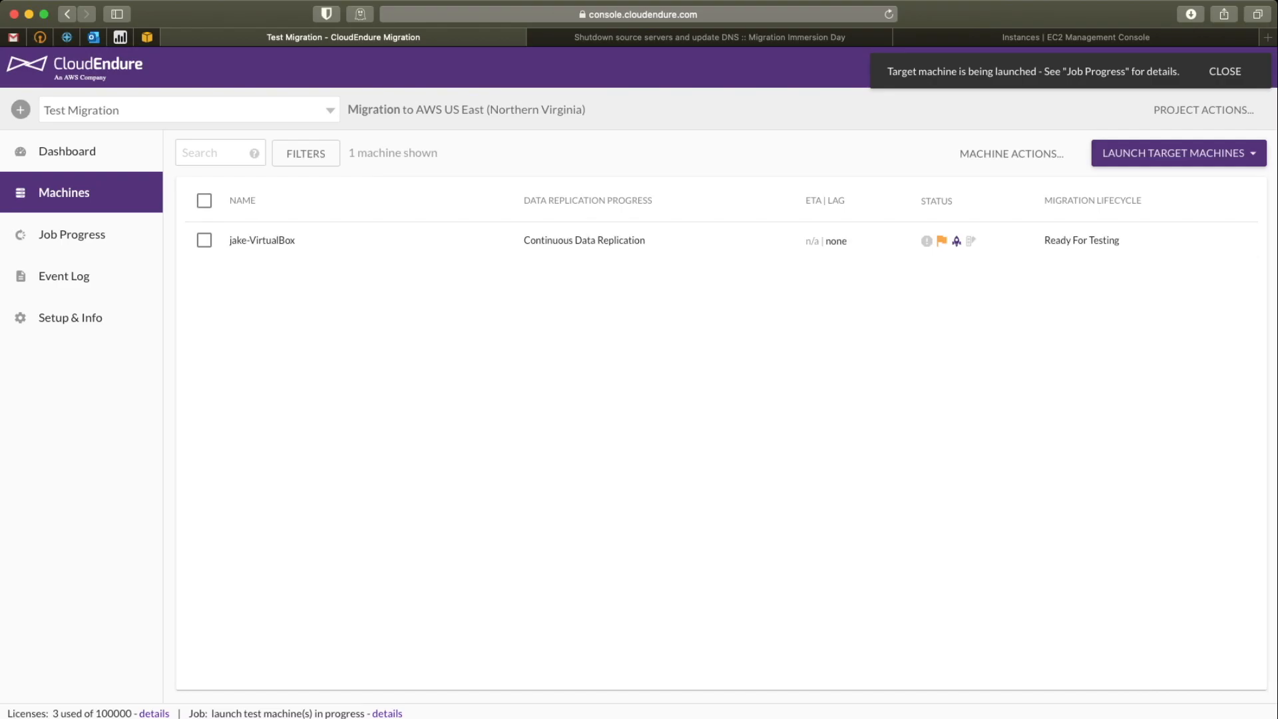
click(1075, 37)
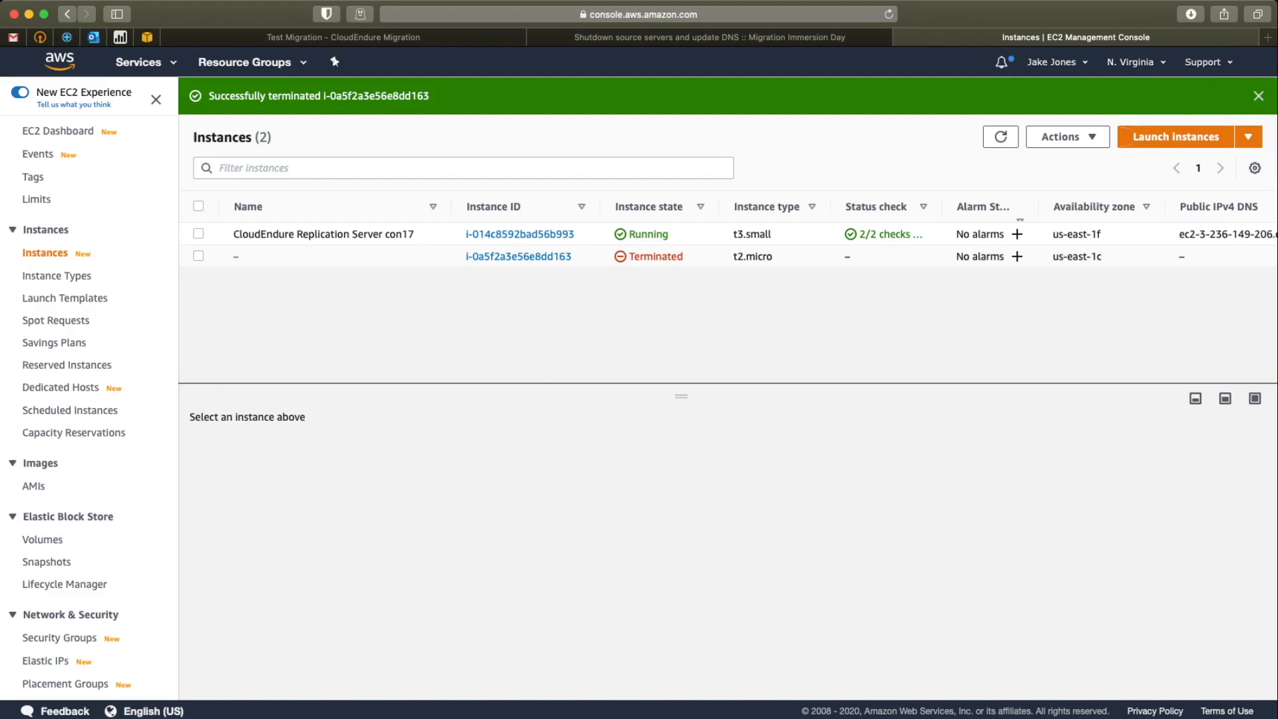
click(198, 234)
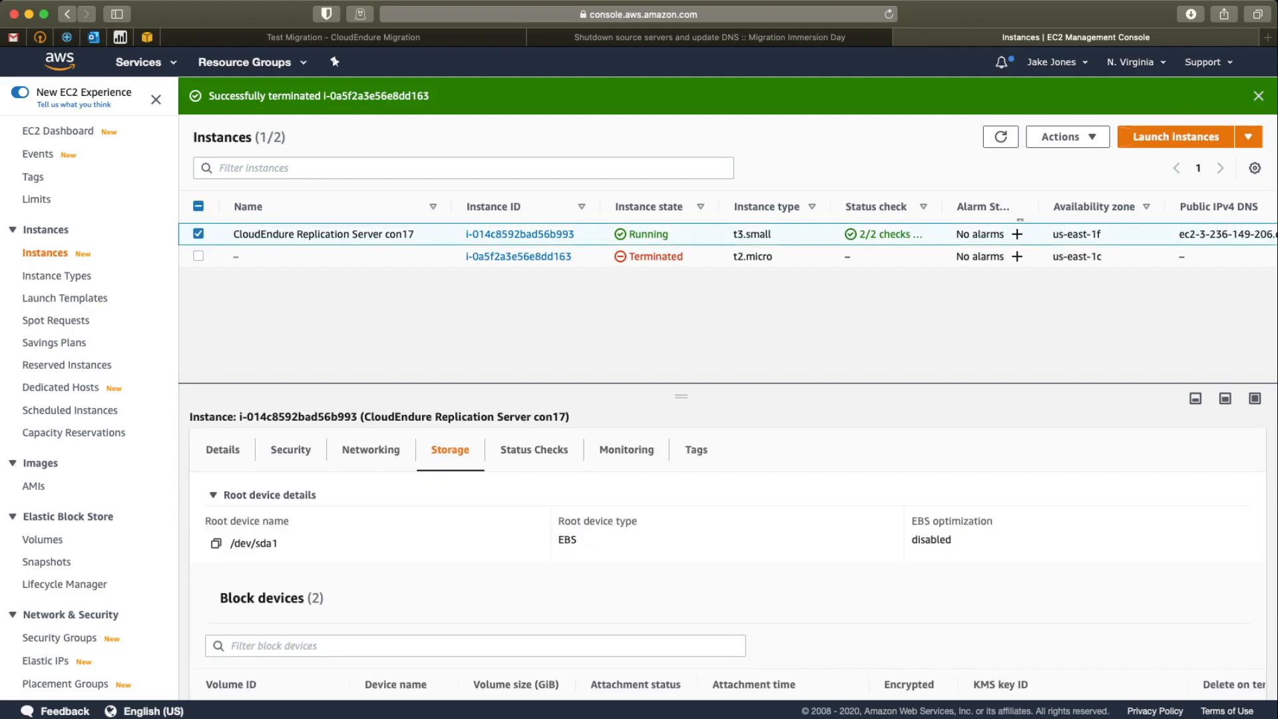
Step: Review the replication server's block devices in EC2 and the source machine's full blueprint settings in CloudEndure
scroll(728, 551, down, 1)
scroll(732, 552, down, 1)
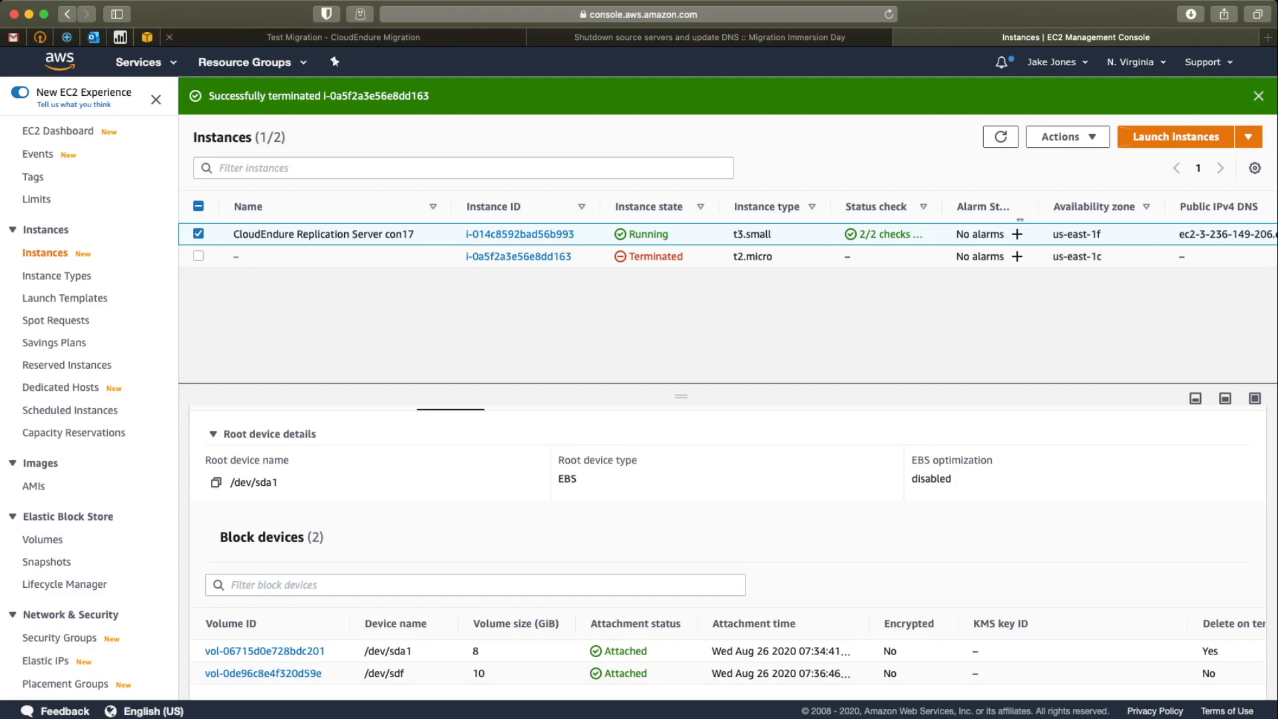
click(343, 37)
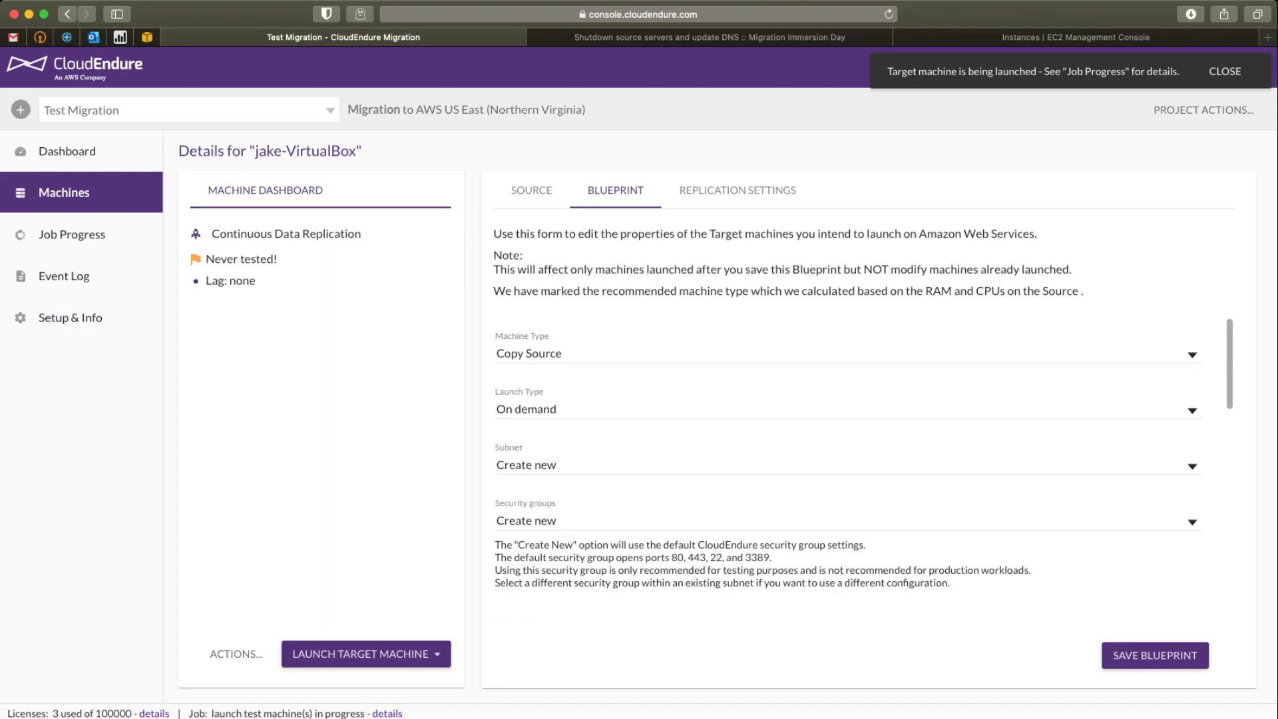
scroll(848, 459, down, 10)
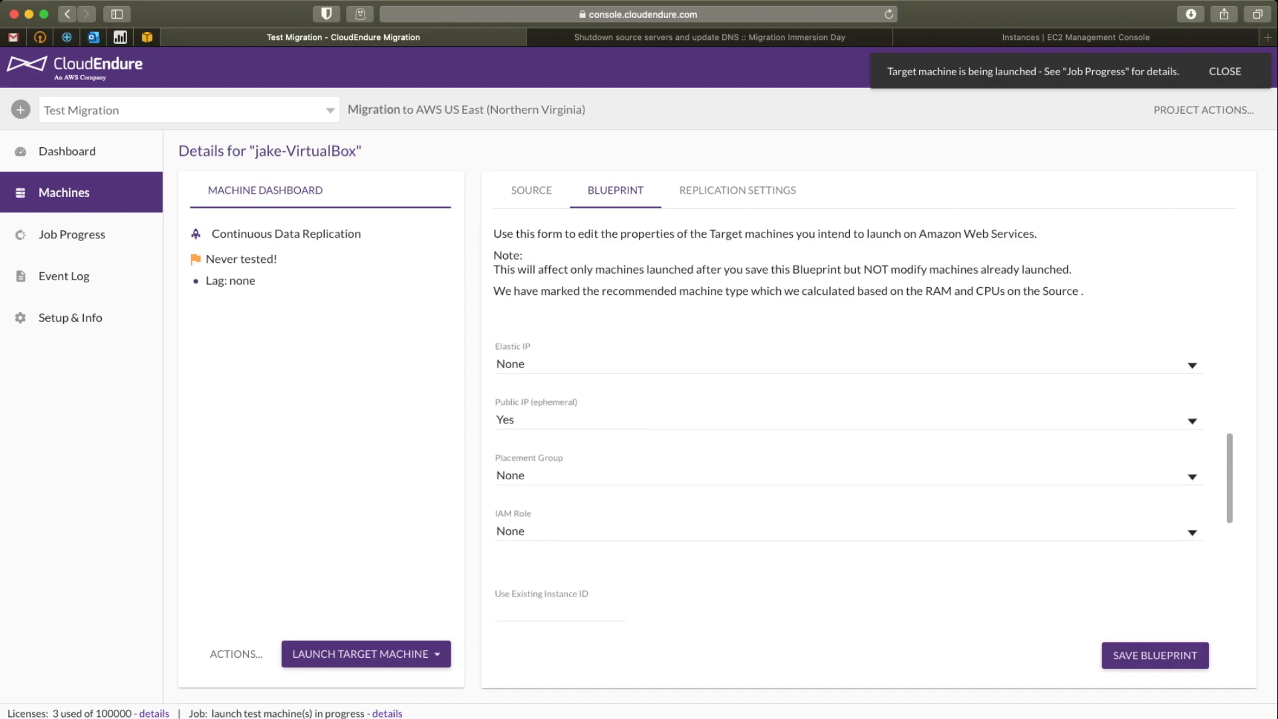
scroll(848, 459, up, 4)
scroll(848, 459, up, 4)
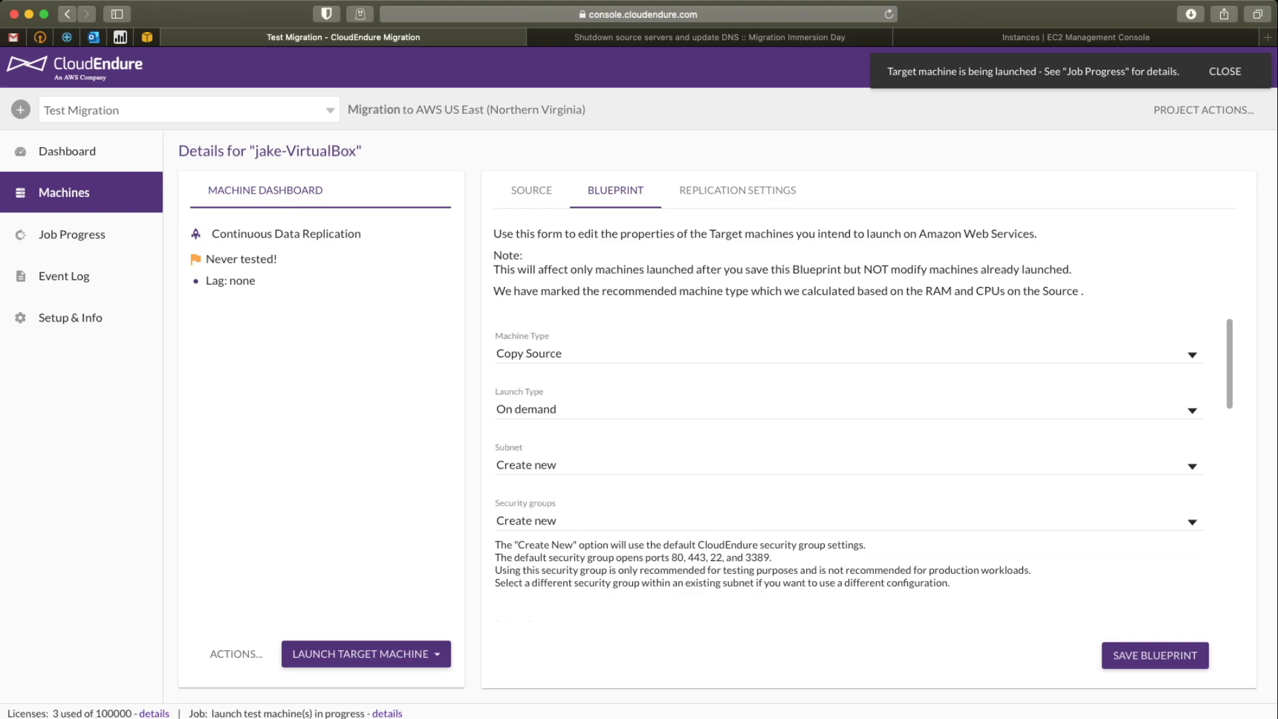
scroll(849, 460, down, 1)
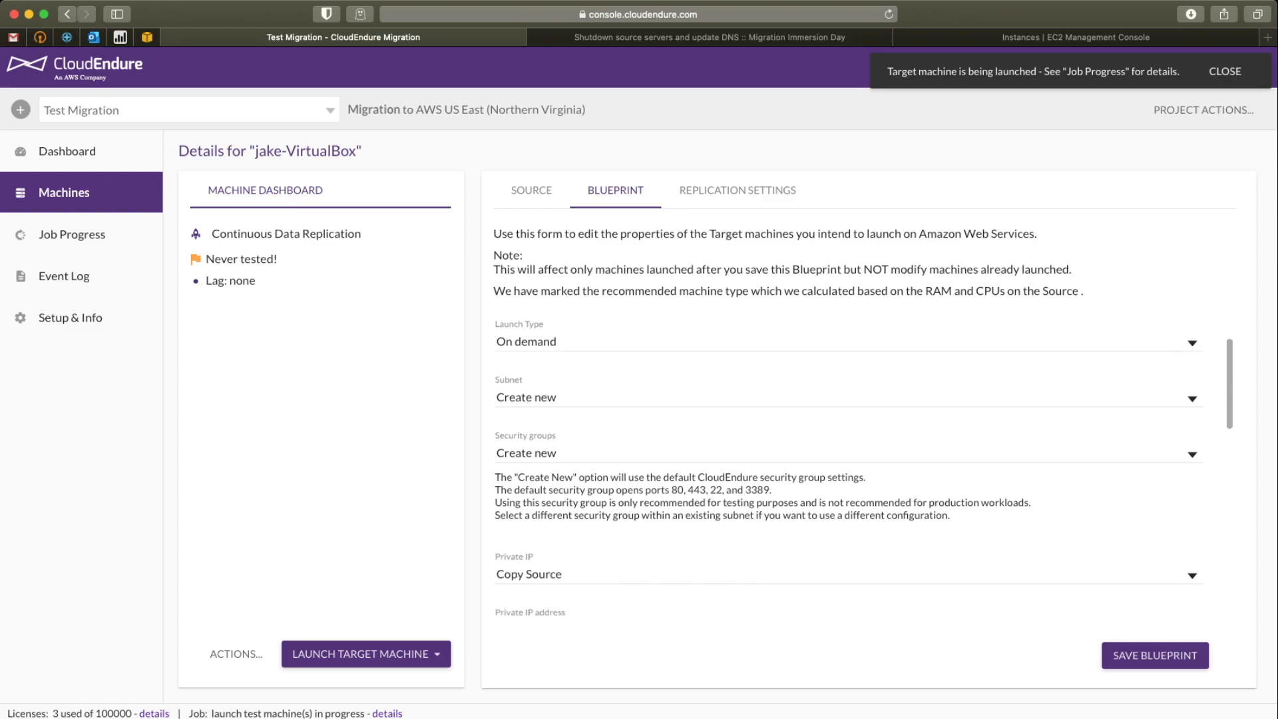
scroll(849, 459, down, 4)
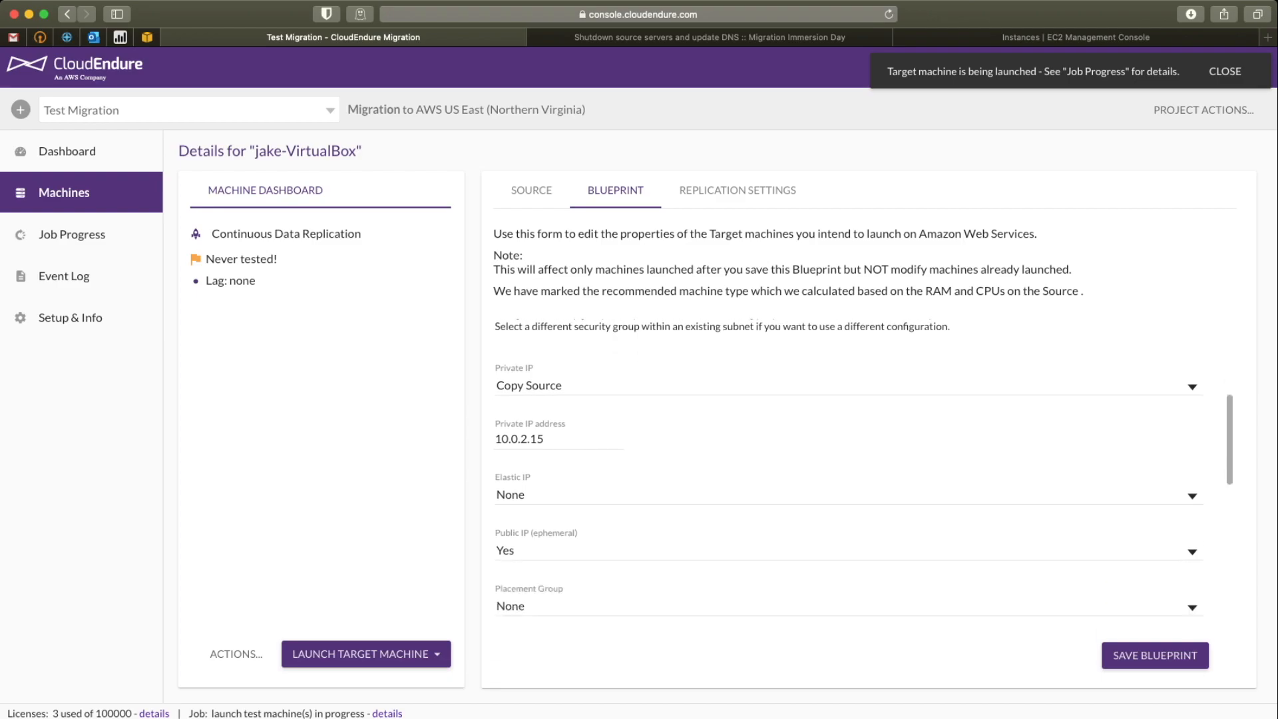
scroll(863, 477, down, 5)
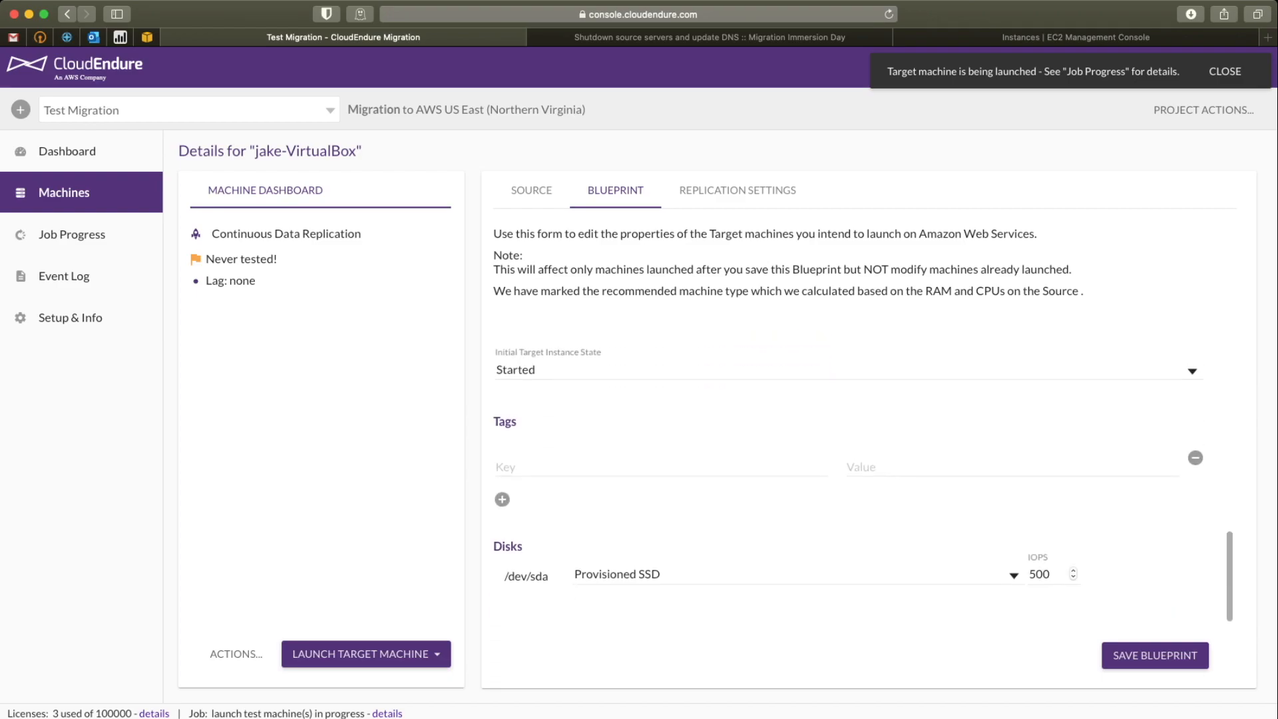
scroll(863, 477, up, 9)
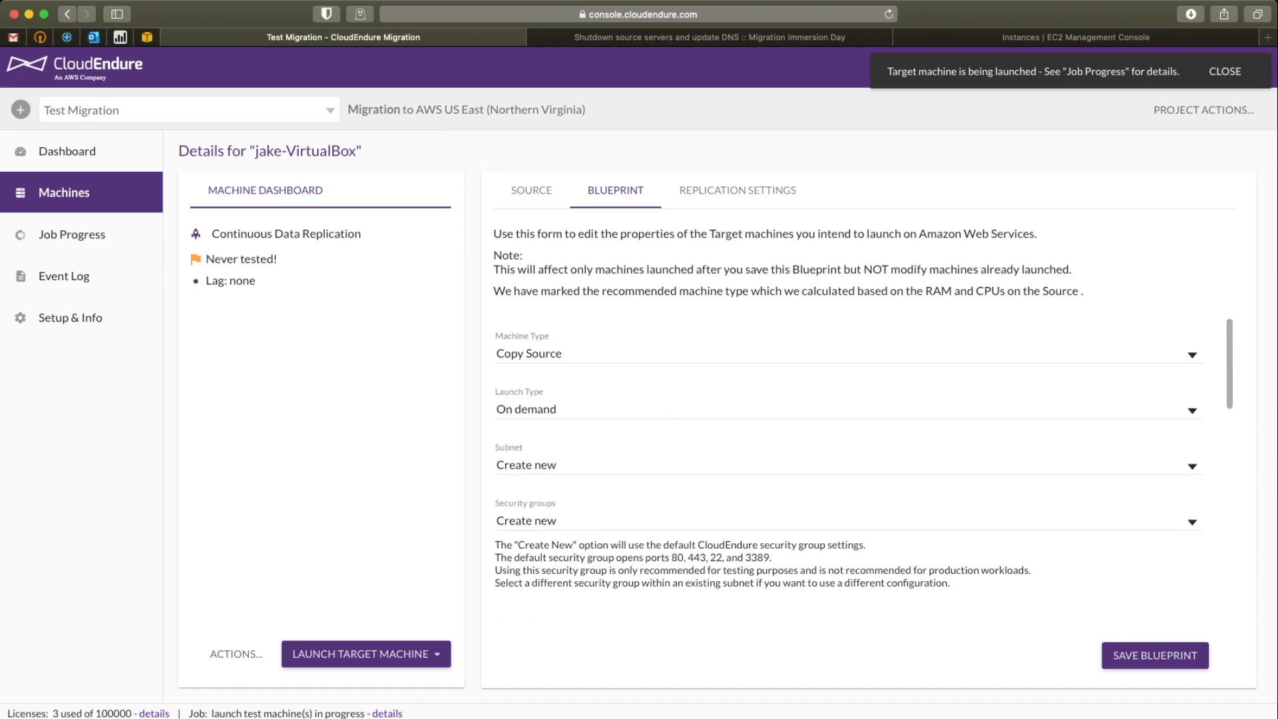
Step: Browse the available Machine Type options in the blueprint and leave the list without choosing one
click(848, 354)
scroll(848, 394, down, 3)
scroll(849, 393, down, 15)
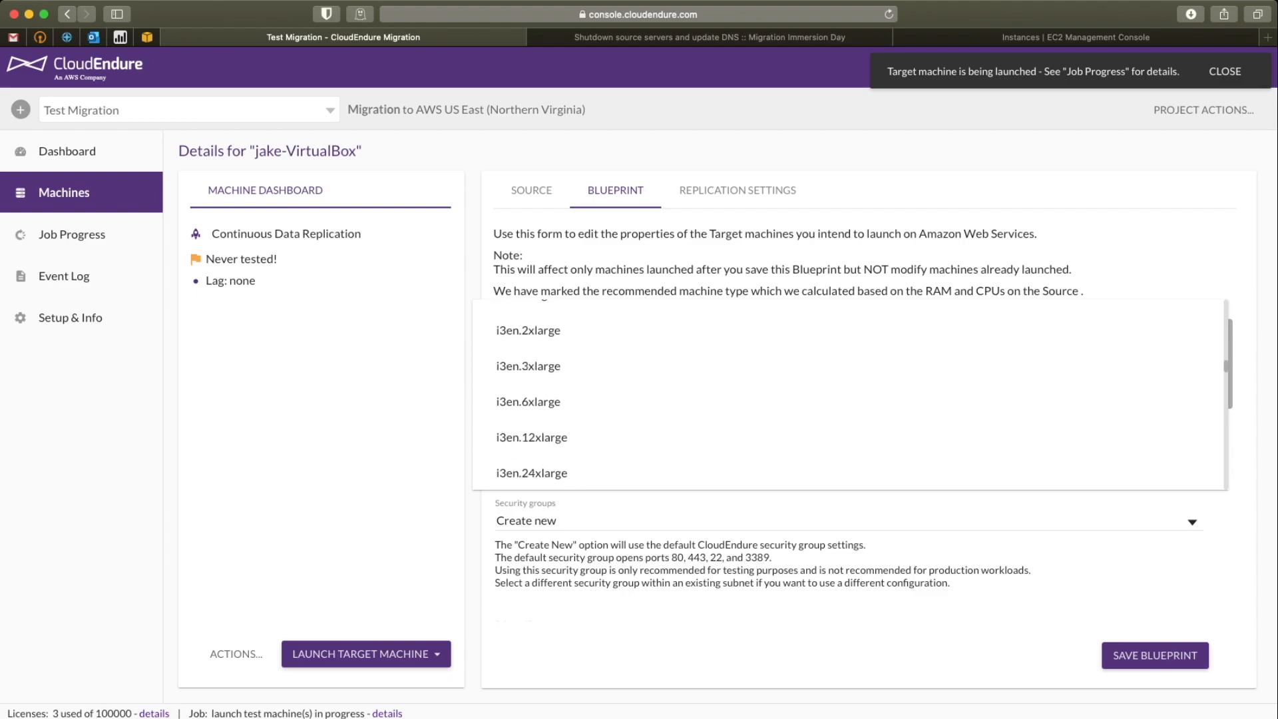
scroll(848, 394, down, 18)
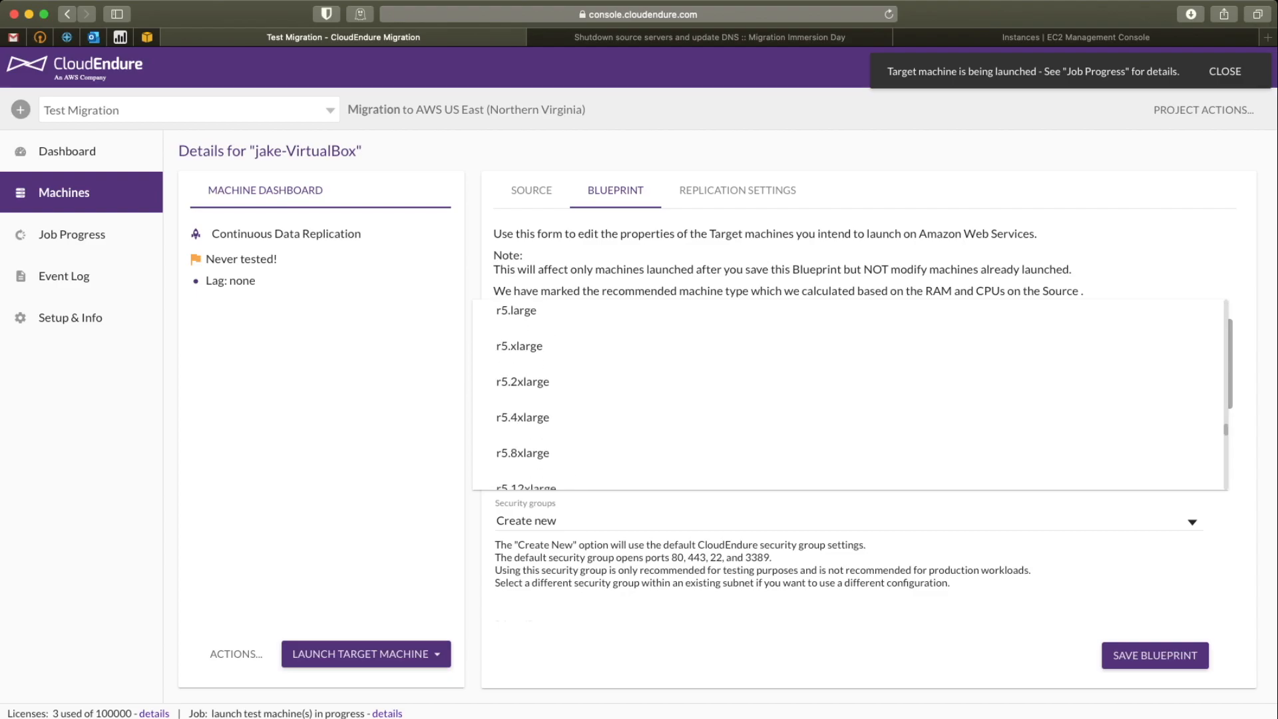
scroll(848, 394, up, 20)
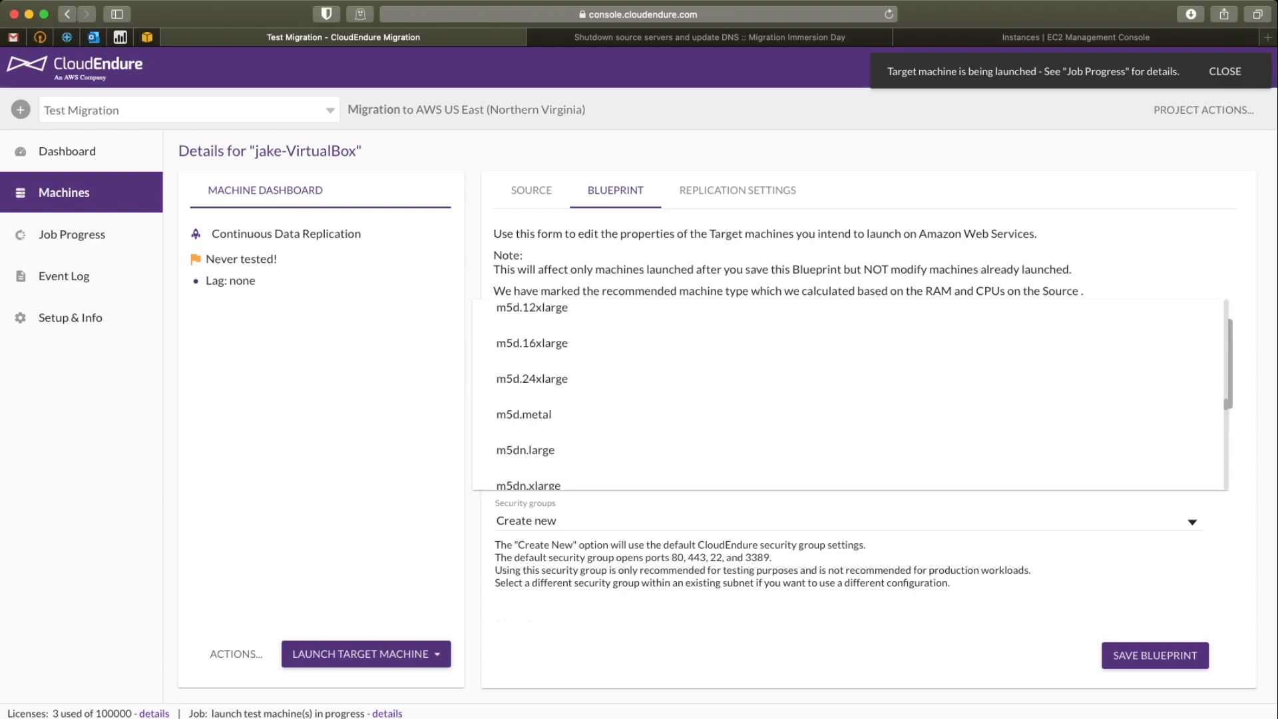
scroll(848, 394, up, 3)
key(Escape)
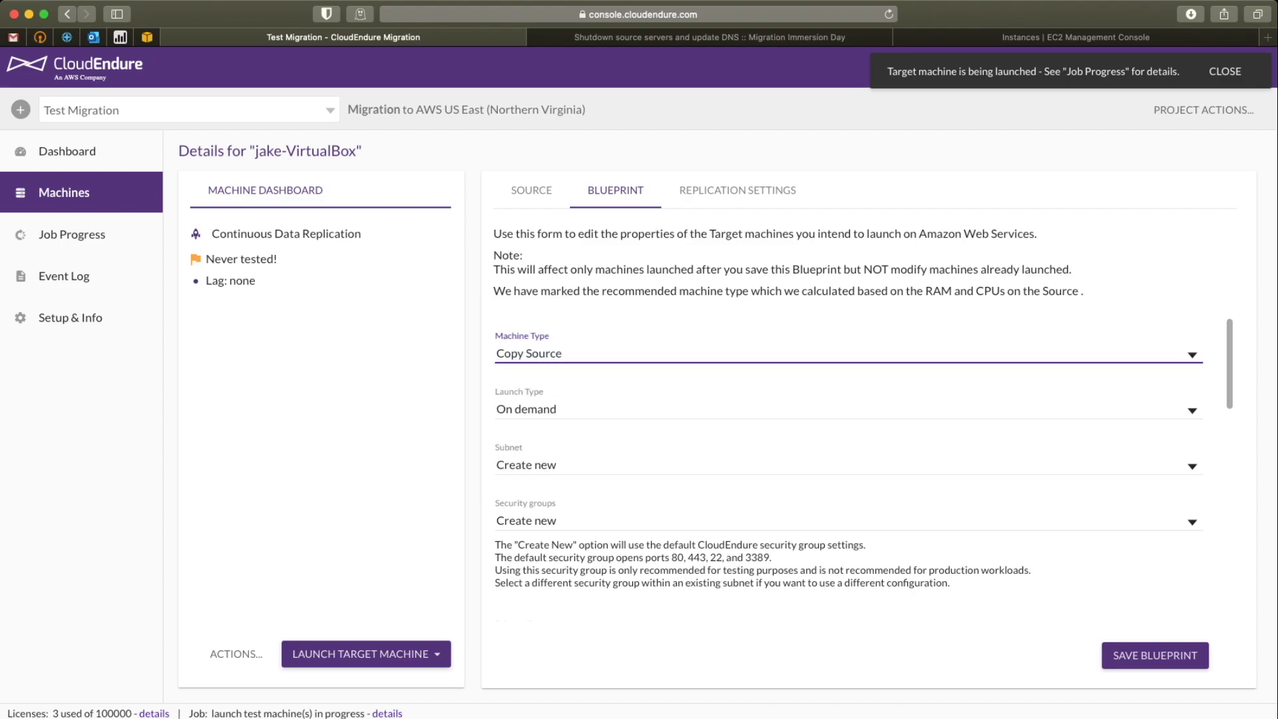
Step: Refresh the EC2 instance list and check the launched test machine's status check and instance type
click(1075, 38)
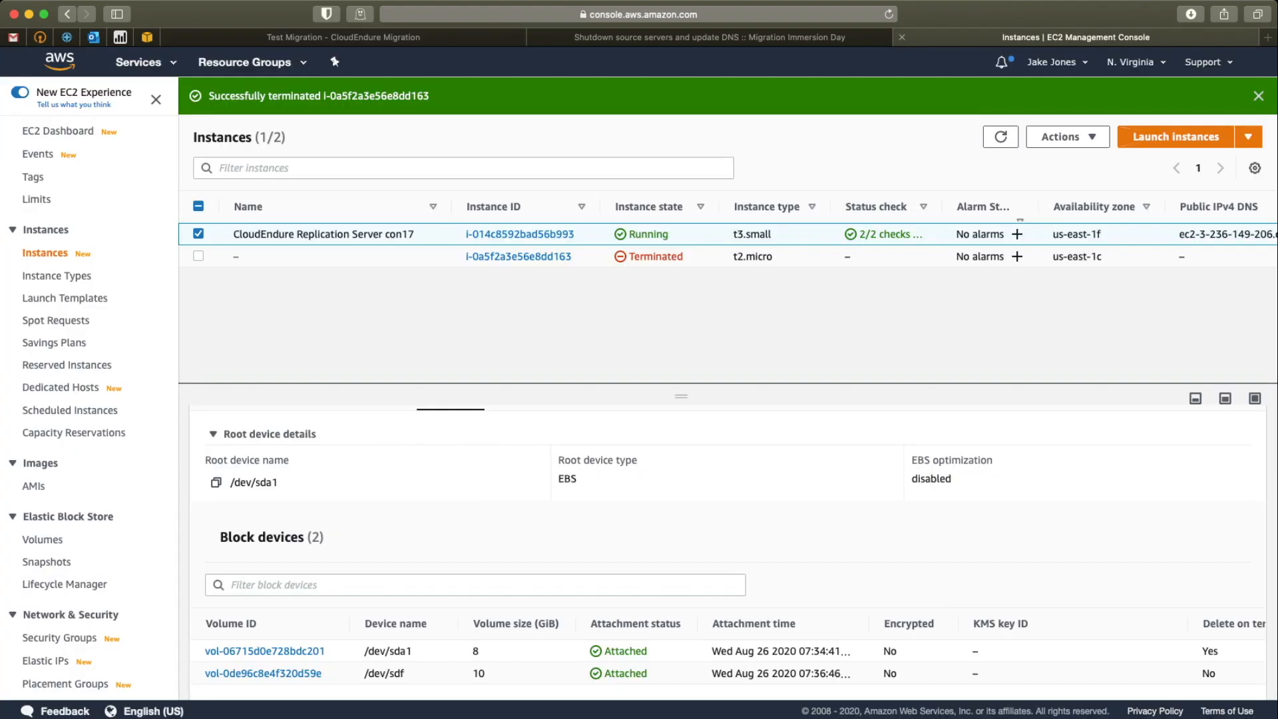
click(1000, 136)
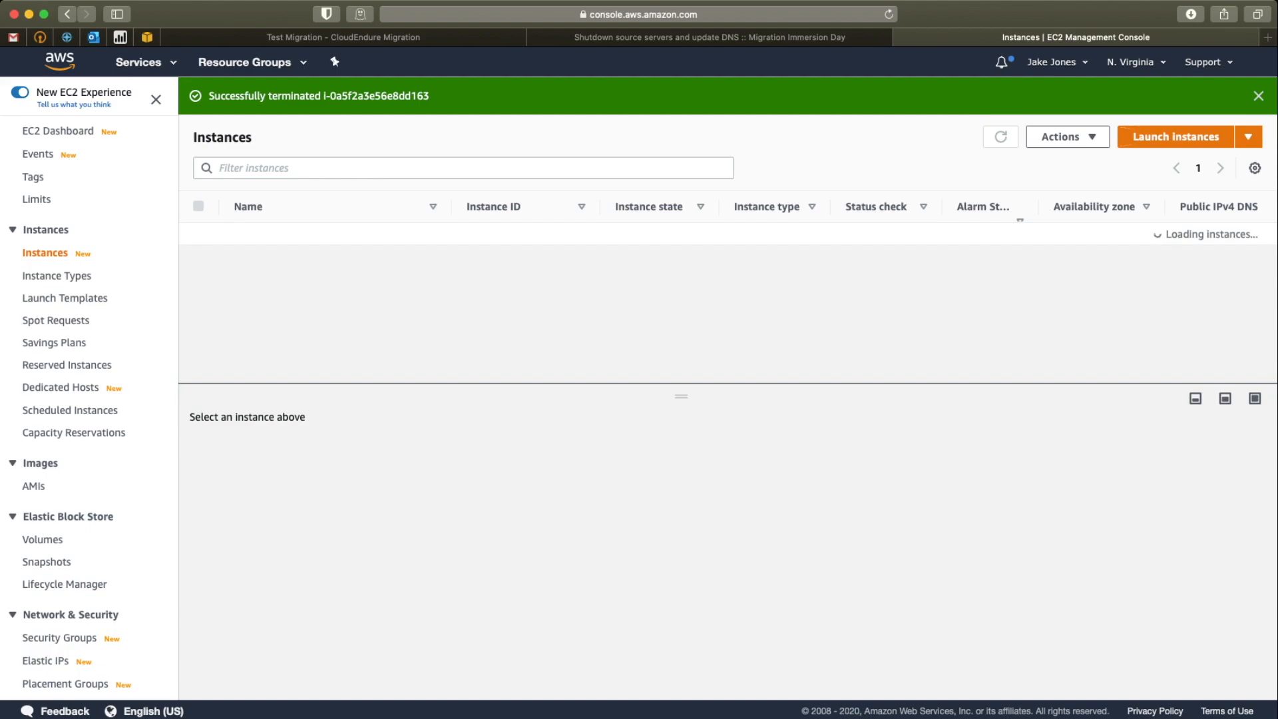
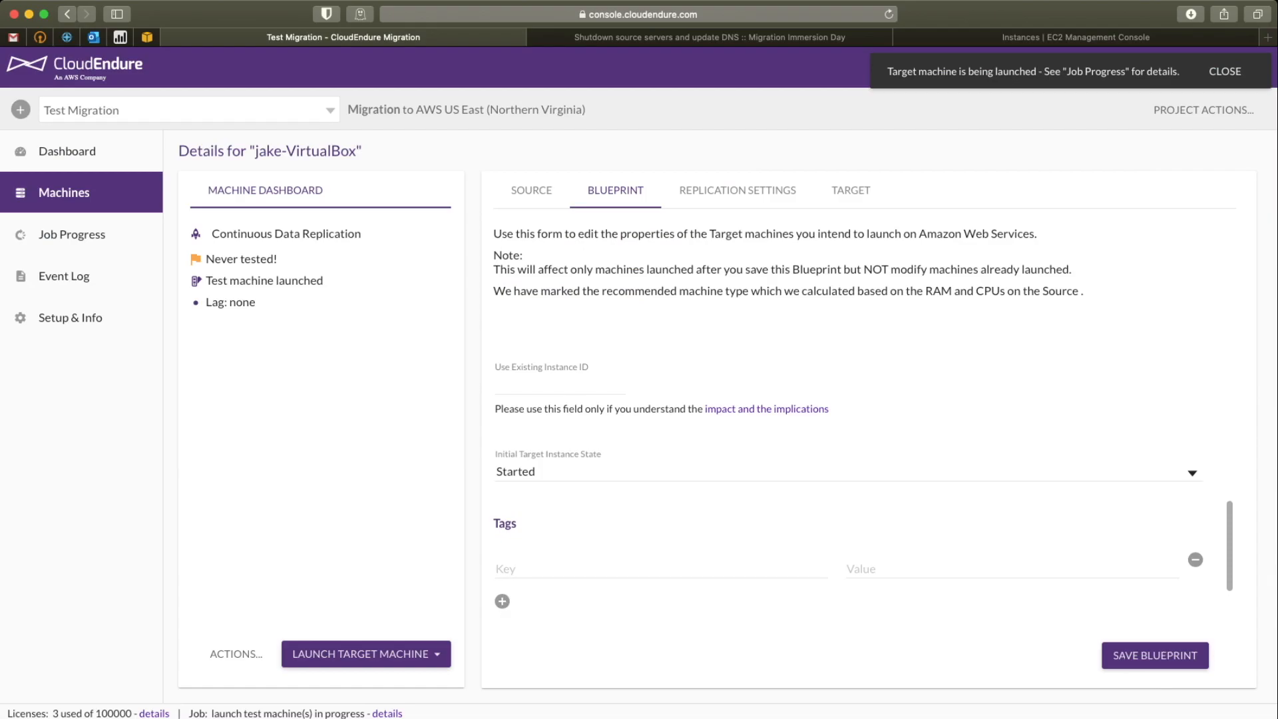
key(super+3)
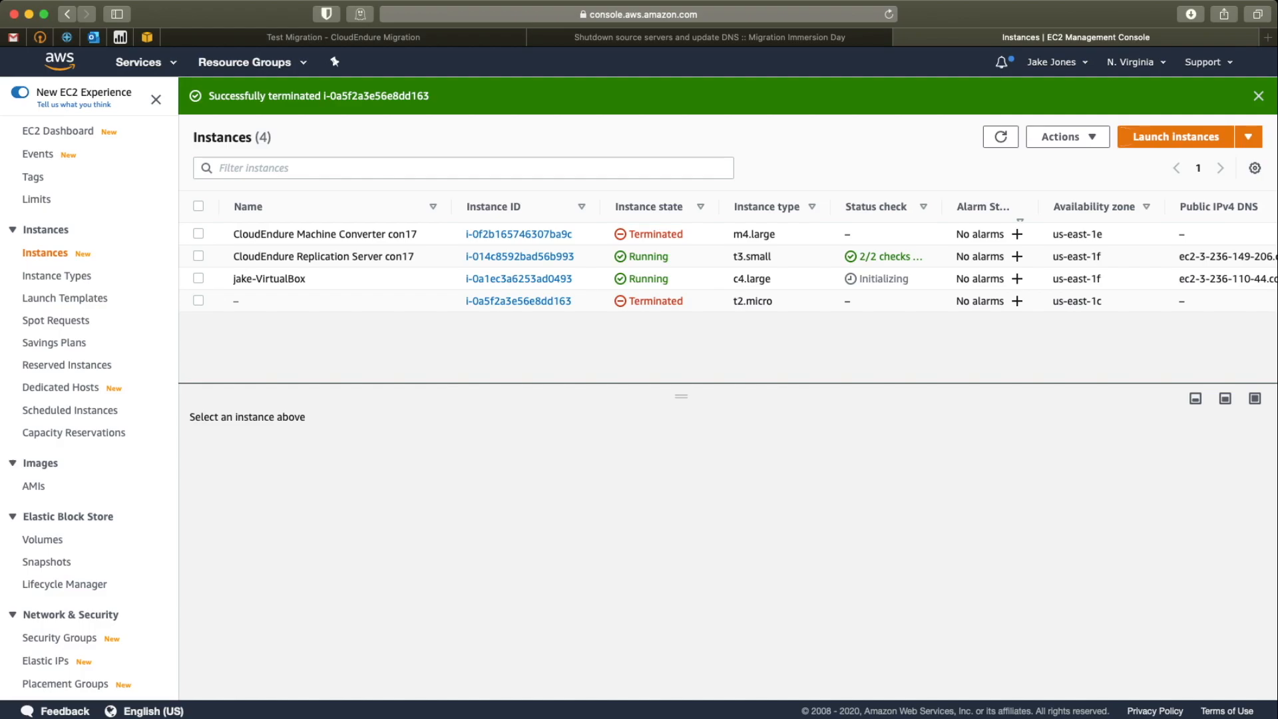
double_click(883, 278)
double_click(752, 278)
double_click(752, 279)
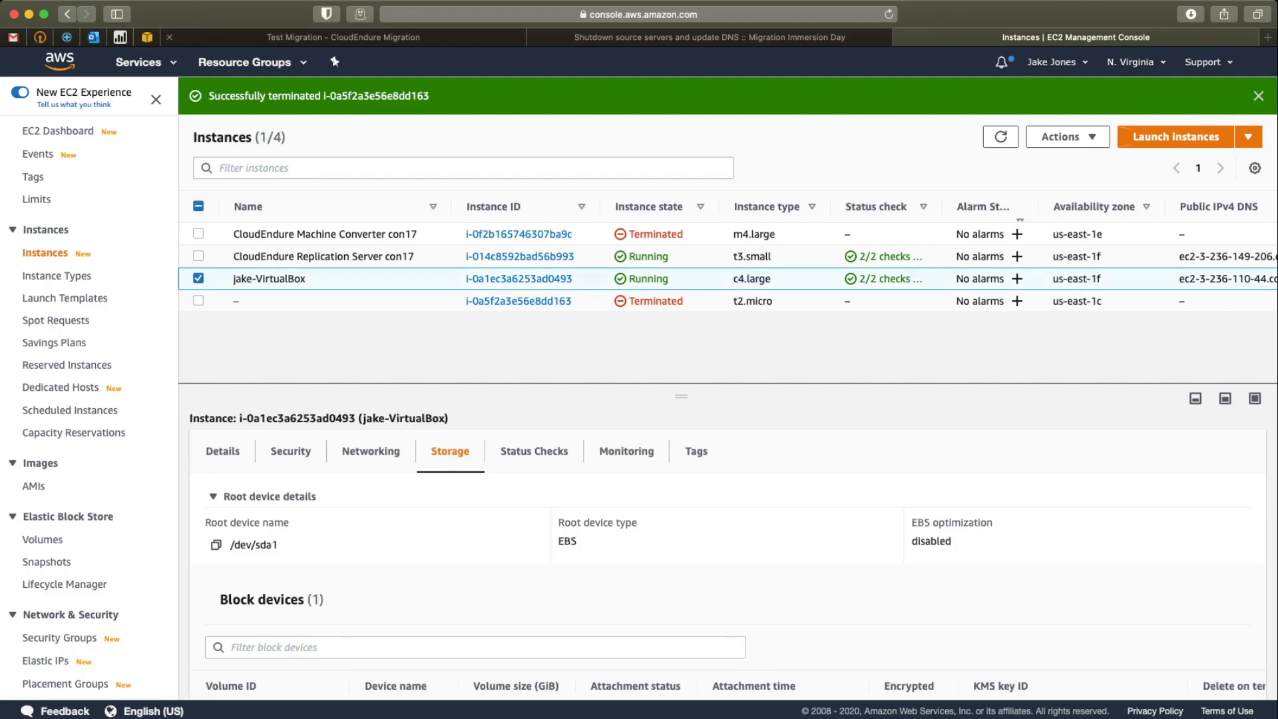
Step: Launch one target machine for the tested source machine in CloudEndure in Cutover Mode
key(super+1)
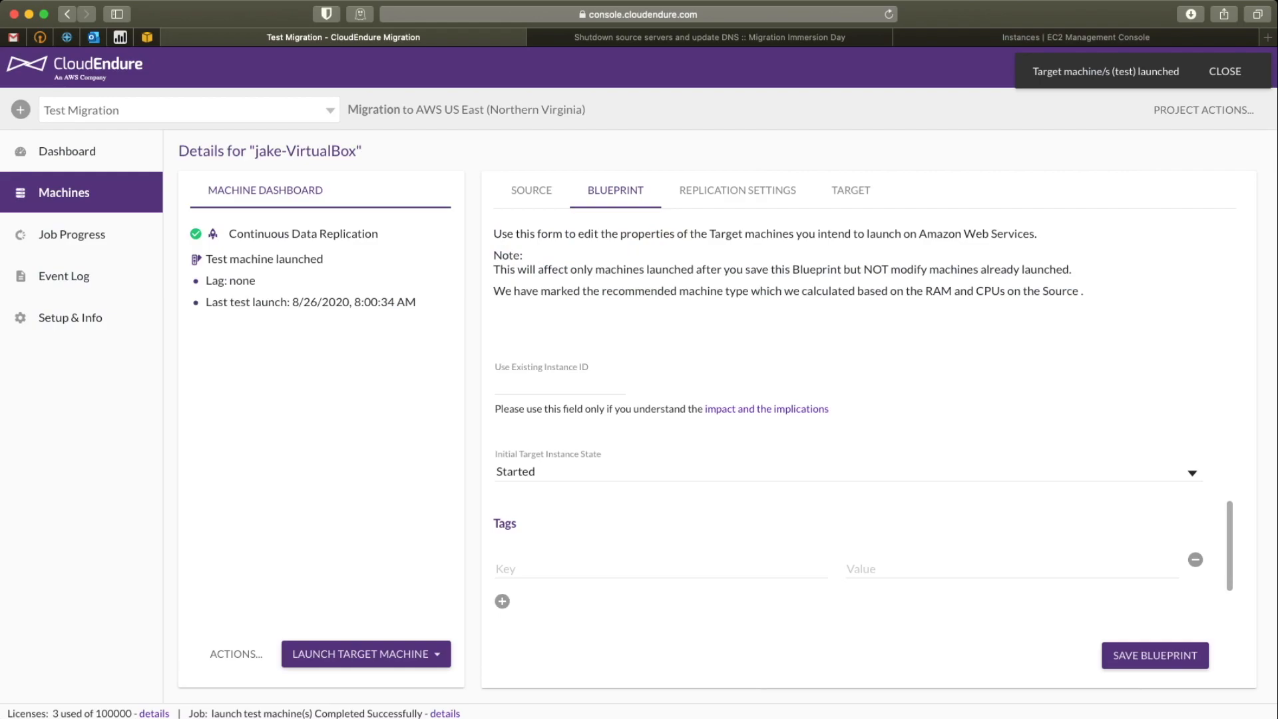
key(super+[)
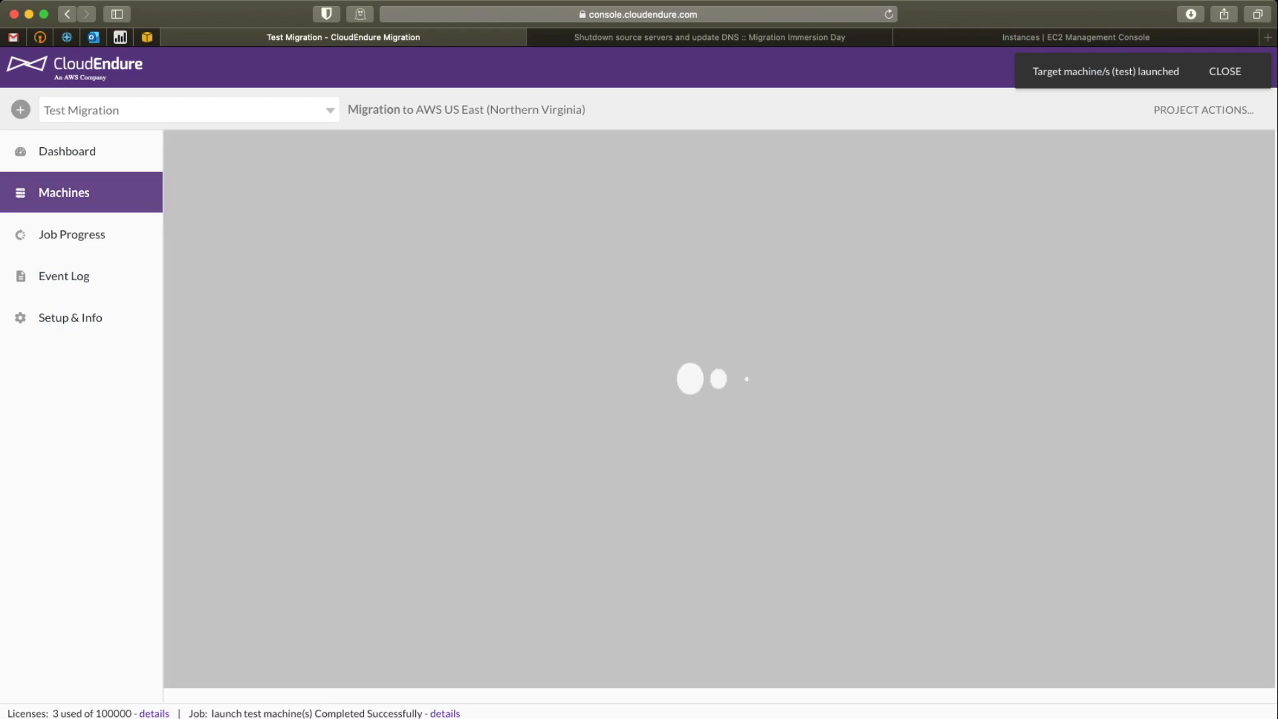
click(204, 240)
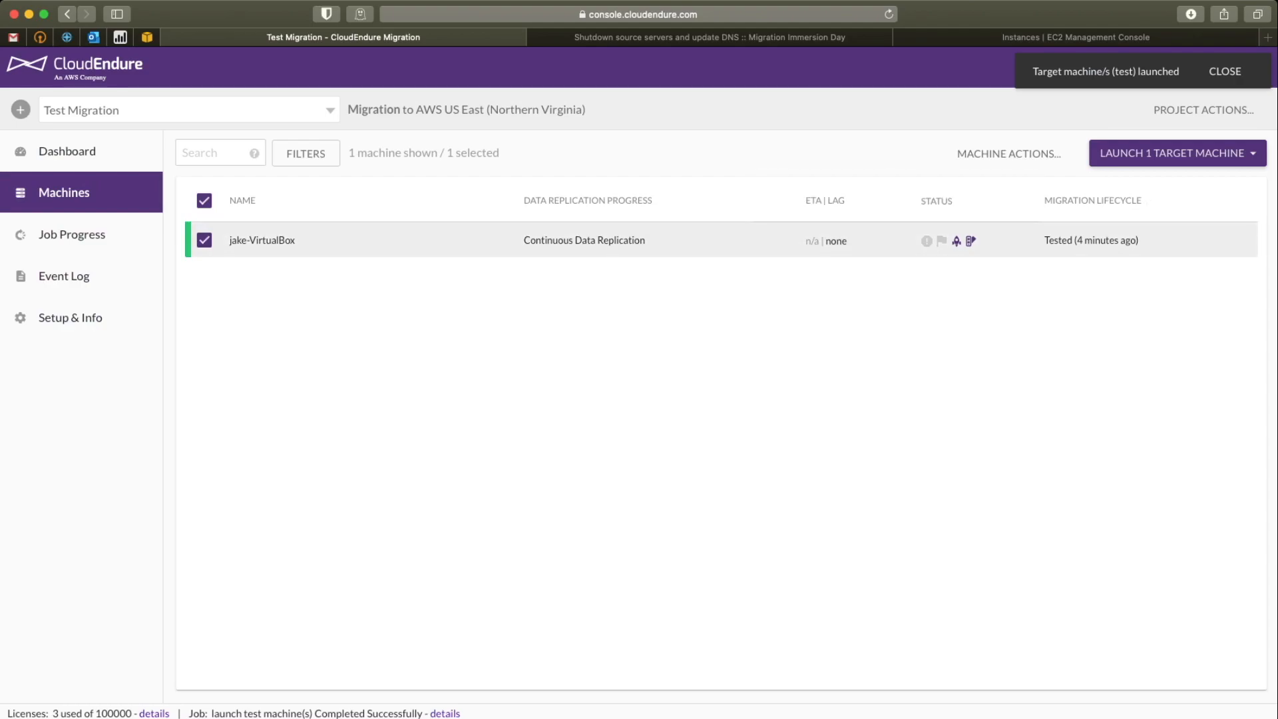
mouse_move(941, 241)
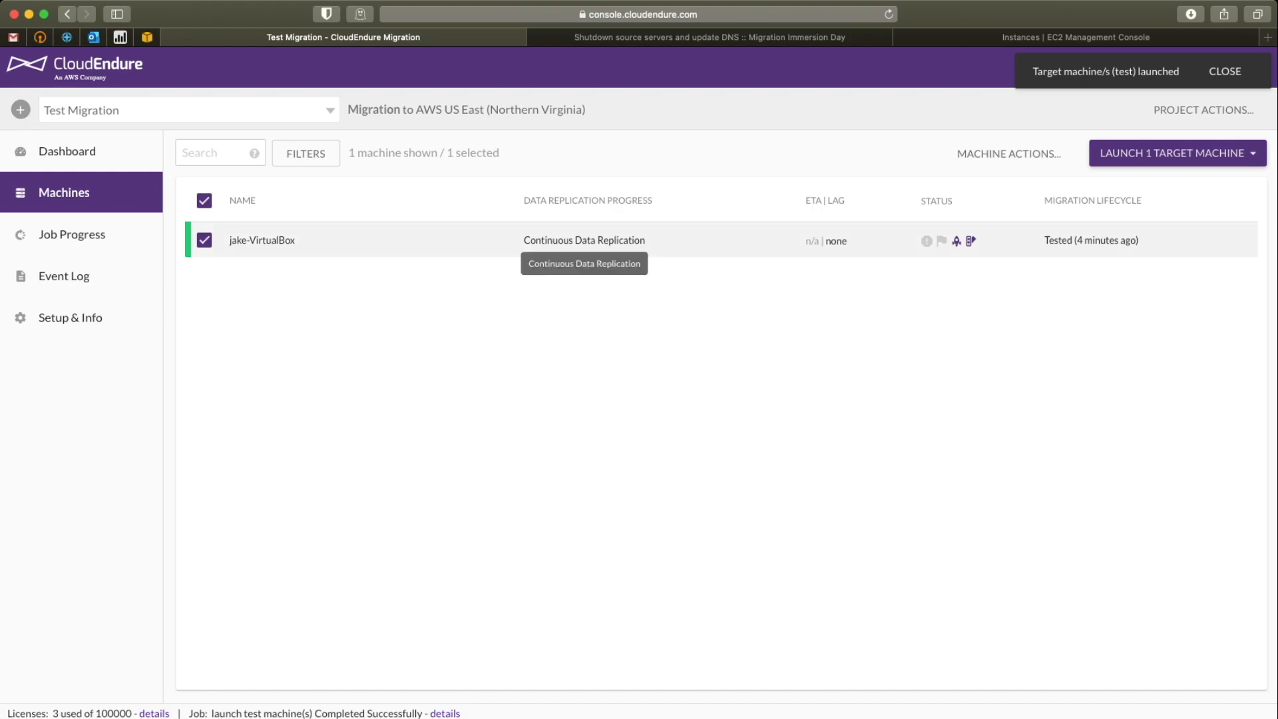
click(1171, 153)
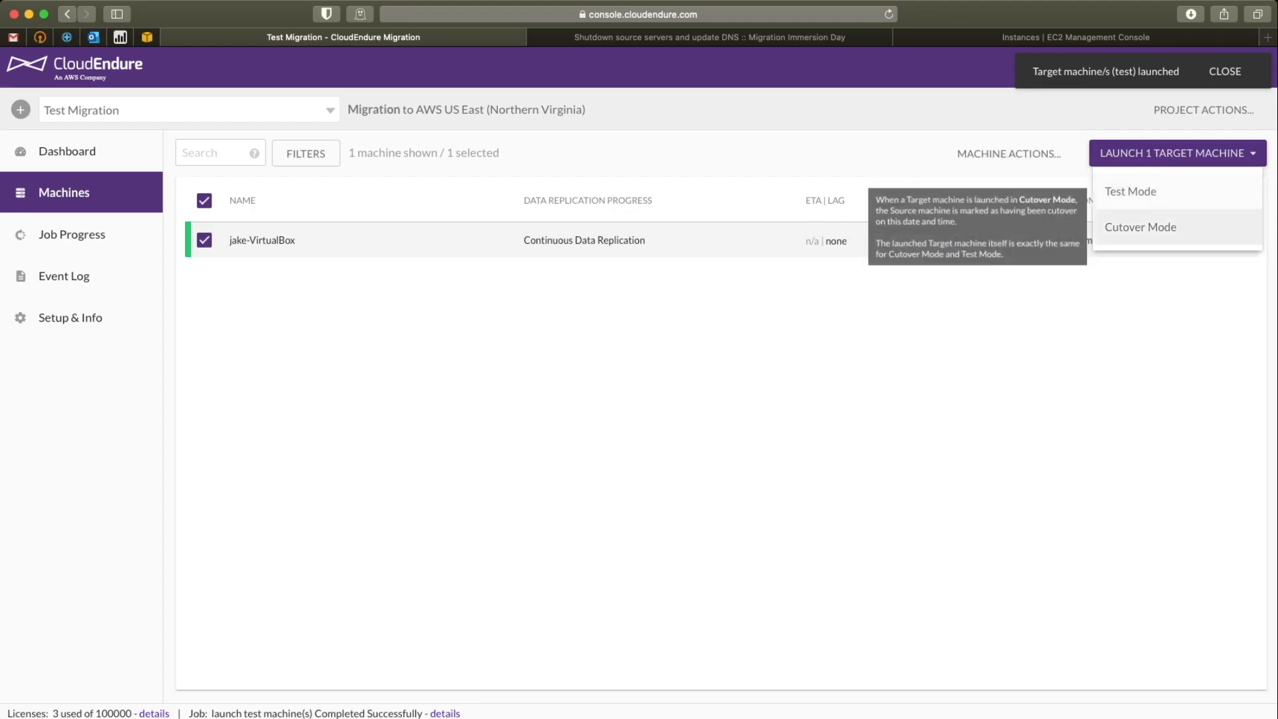
click(1140, 227)
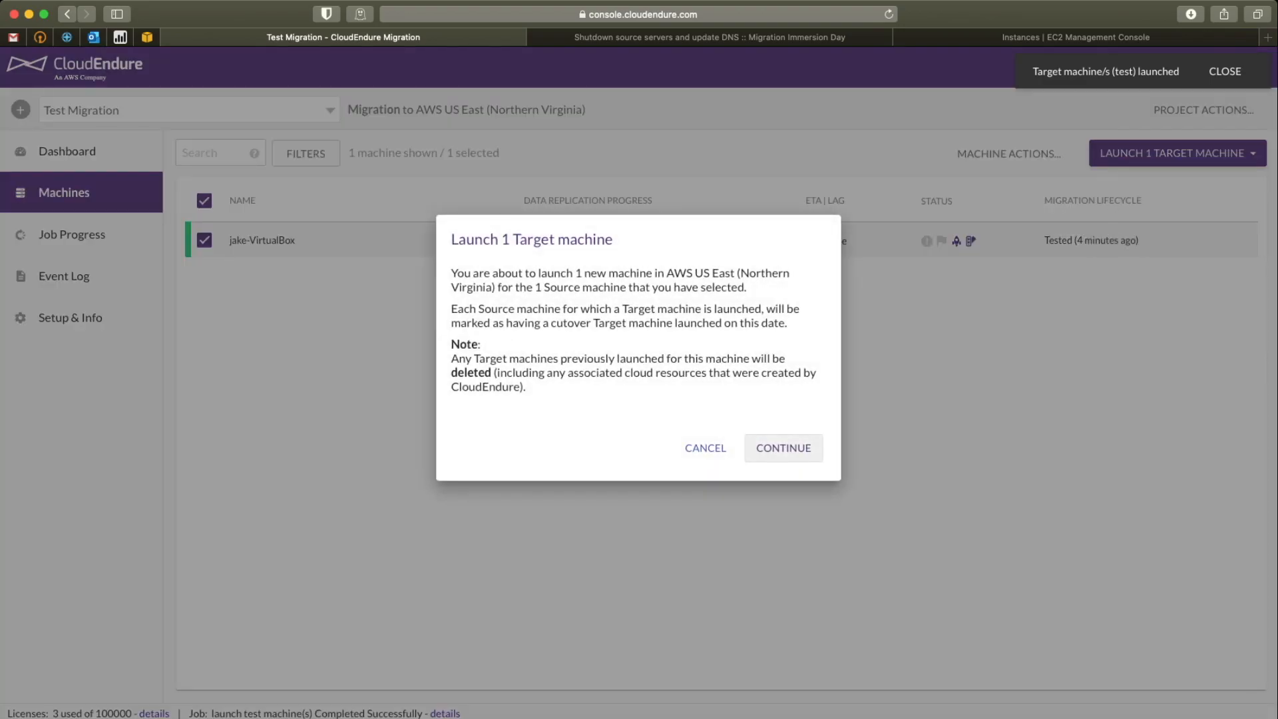
click(783, 447)
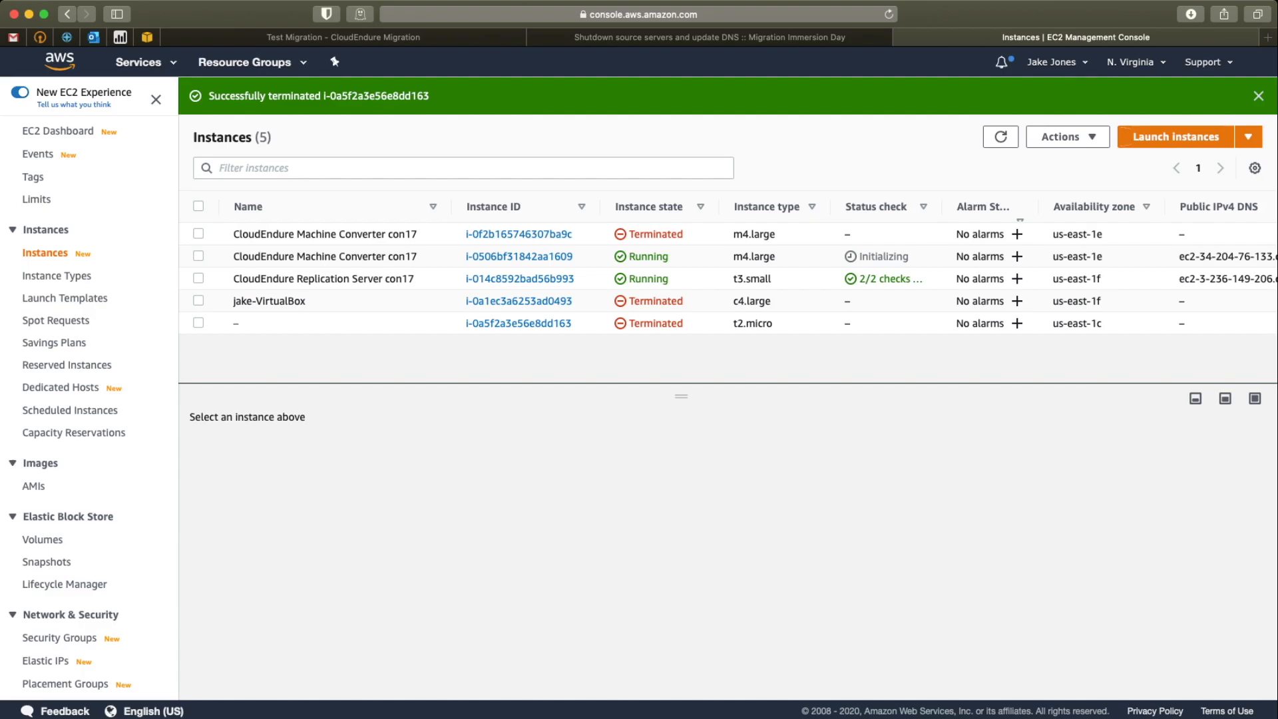
Step: Refresh the EC2 instance list during the cutover launch and inspect the newer CloudEndure Machine Converter instance
click(1001, 137)
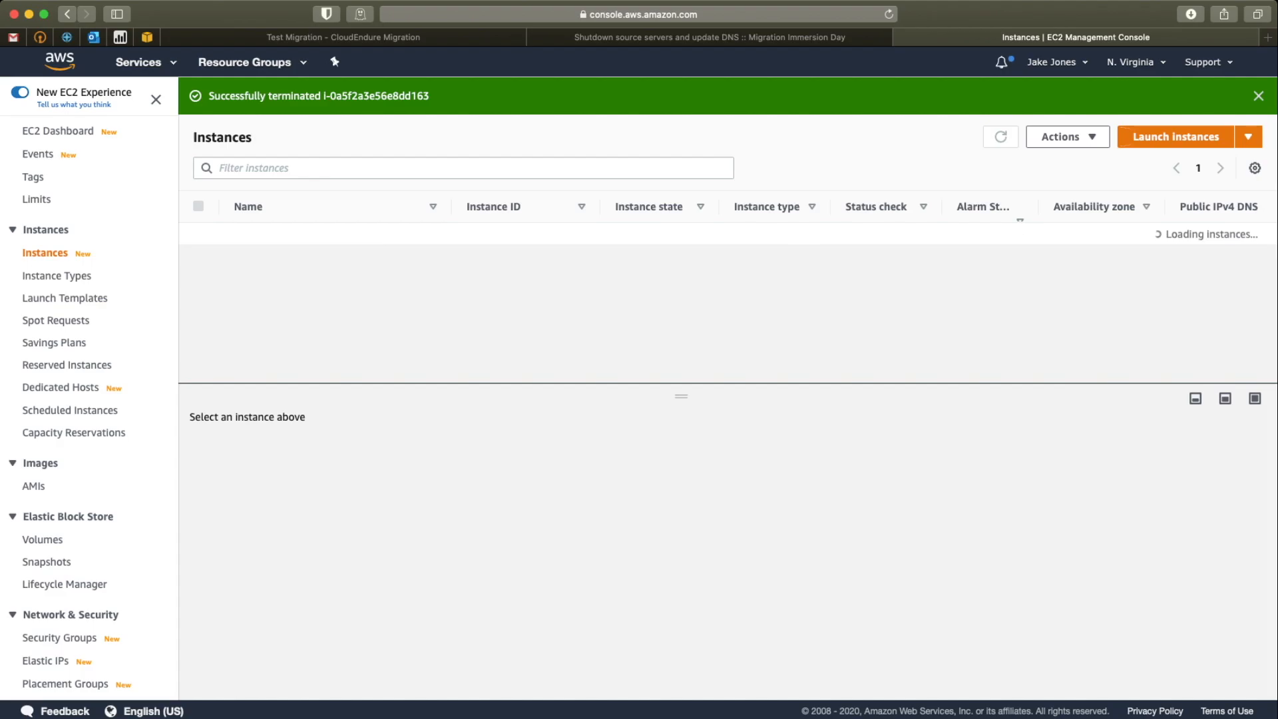
click(1000, 136)
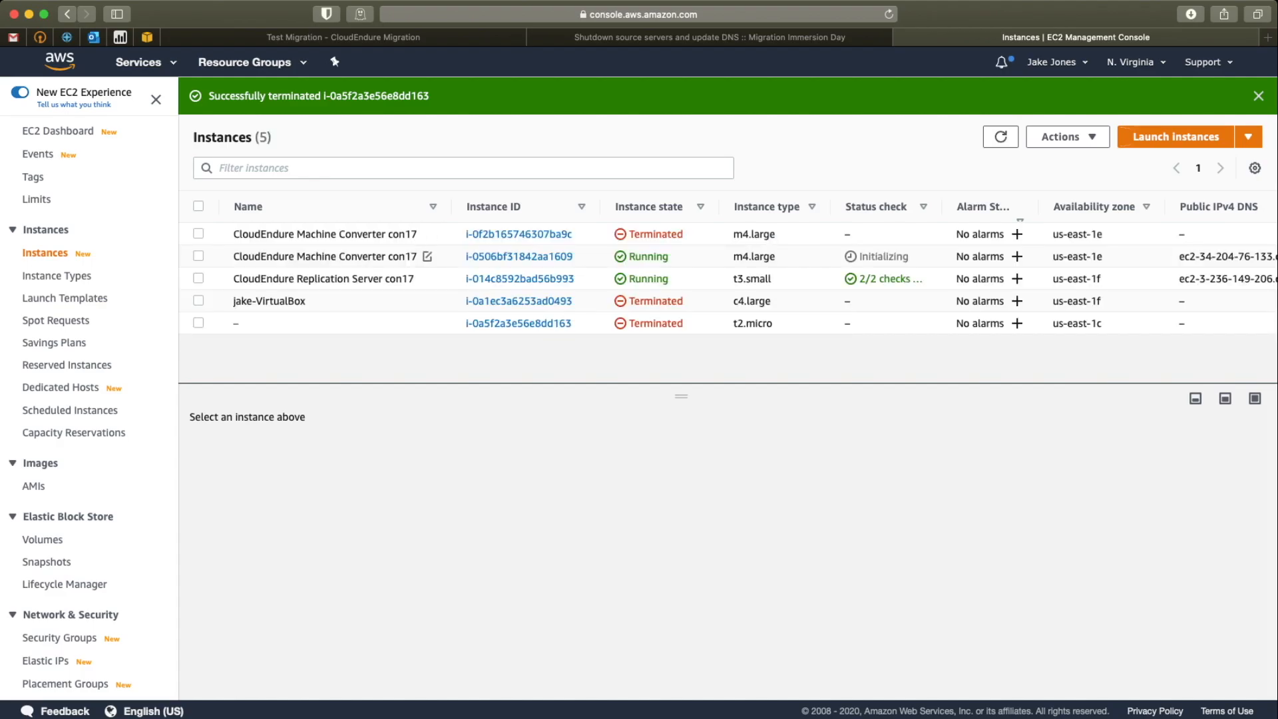
drag(233, 256, 411, 256)
click(333, 279)
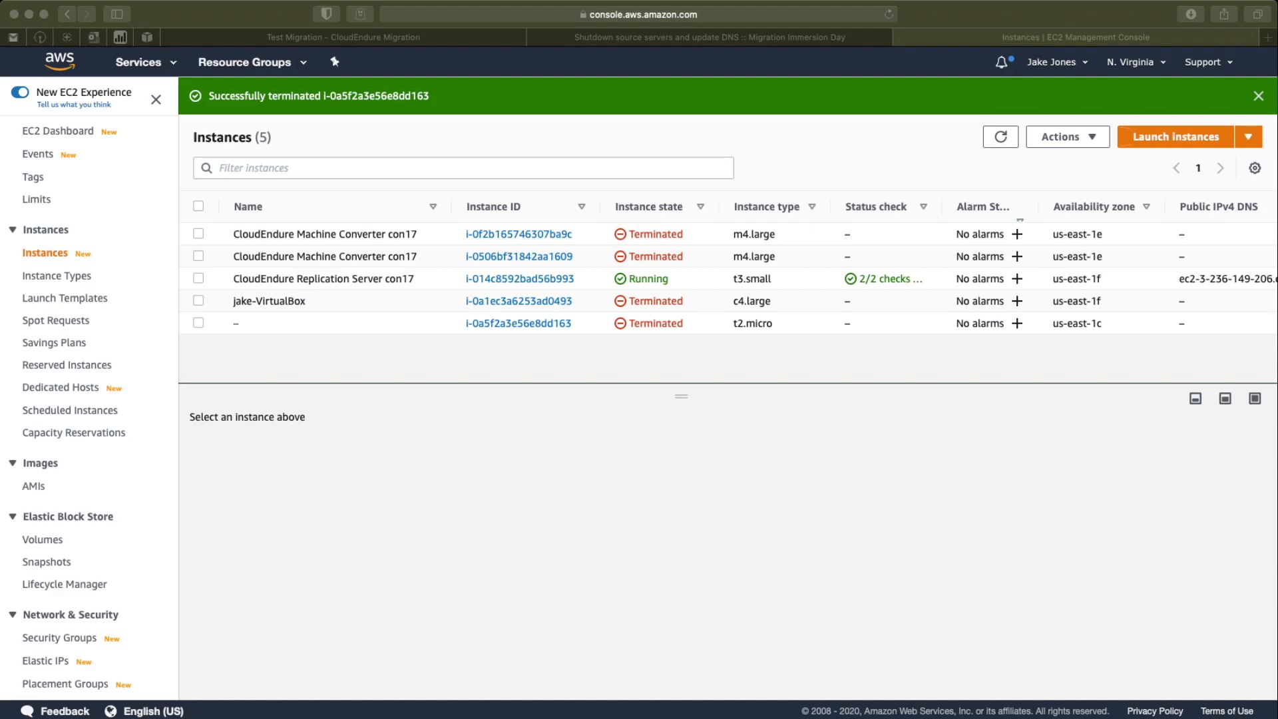
click(1000, 137)
click(1000, 137)
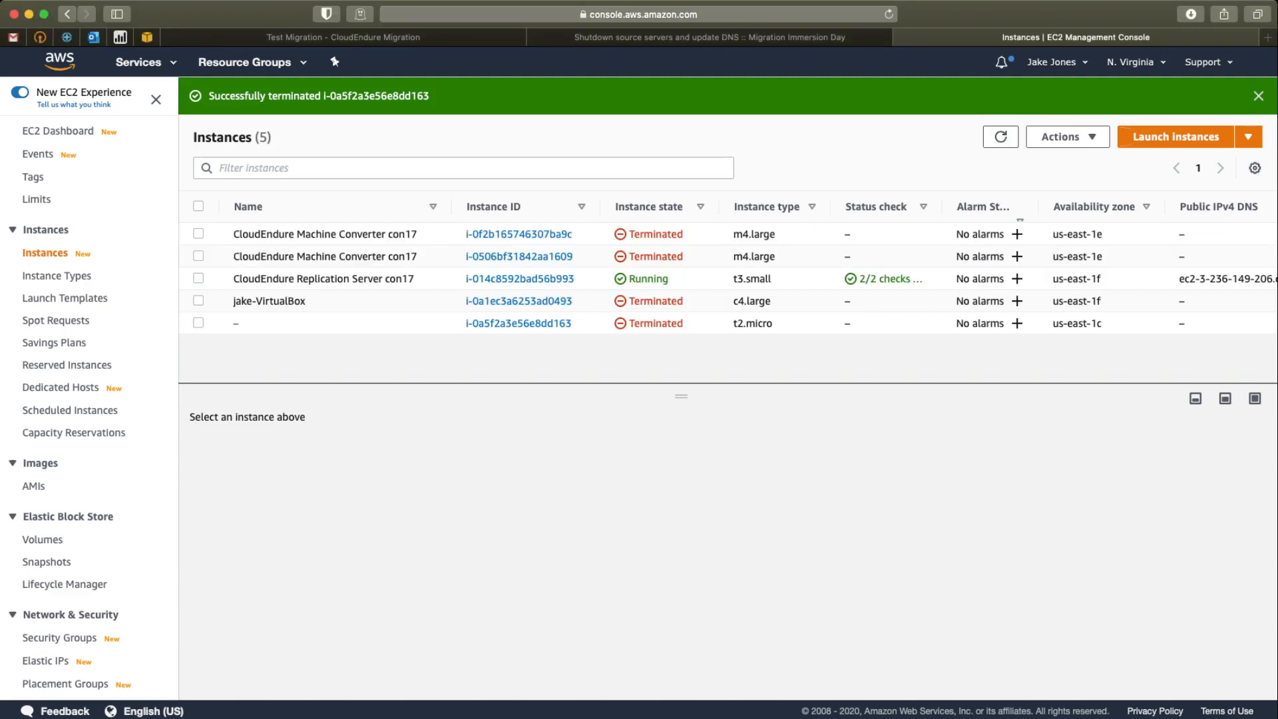
drag(235, 257, 775, 259)
click(776, 258)
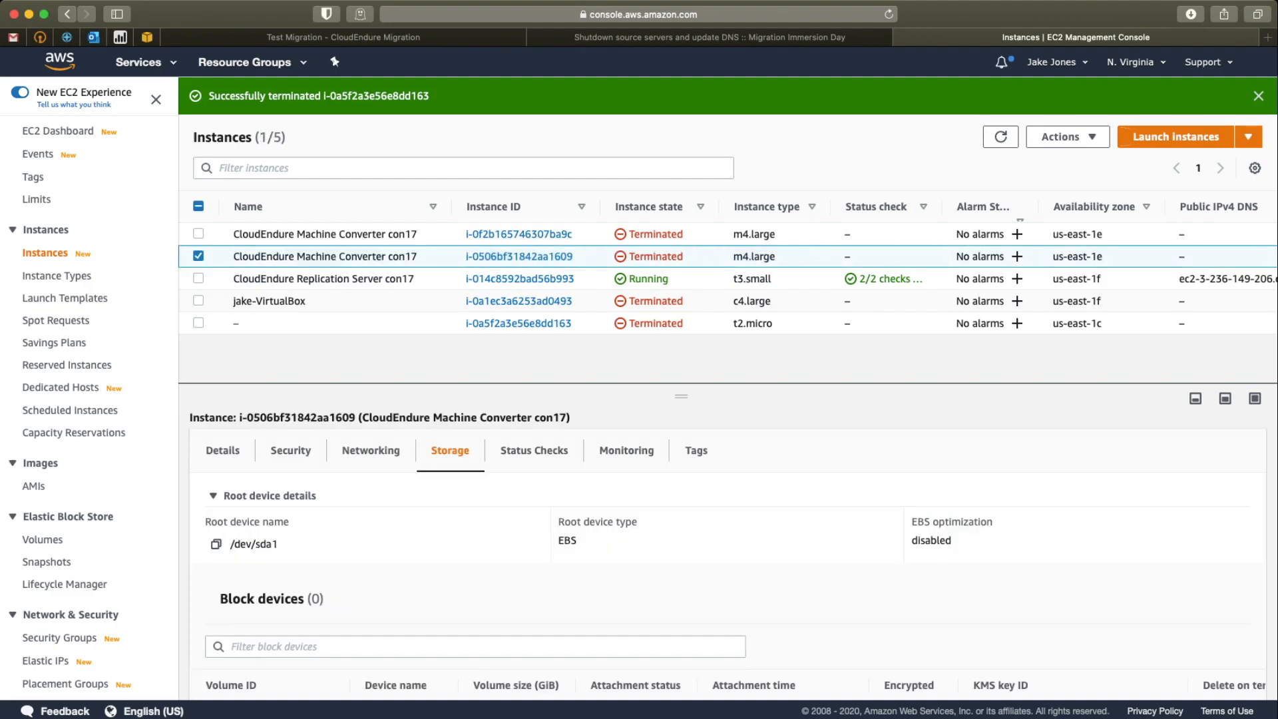
click(199, 256)
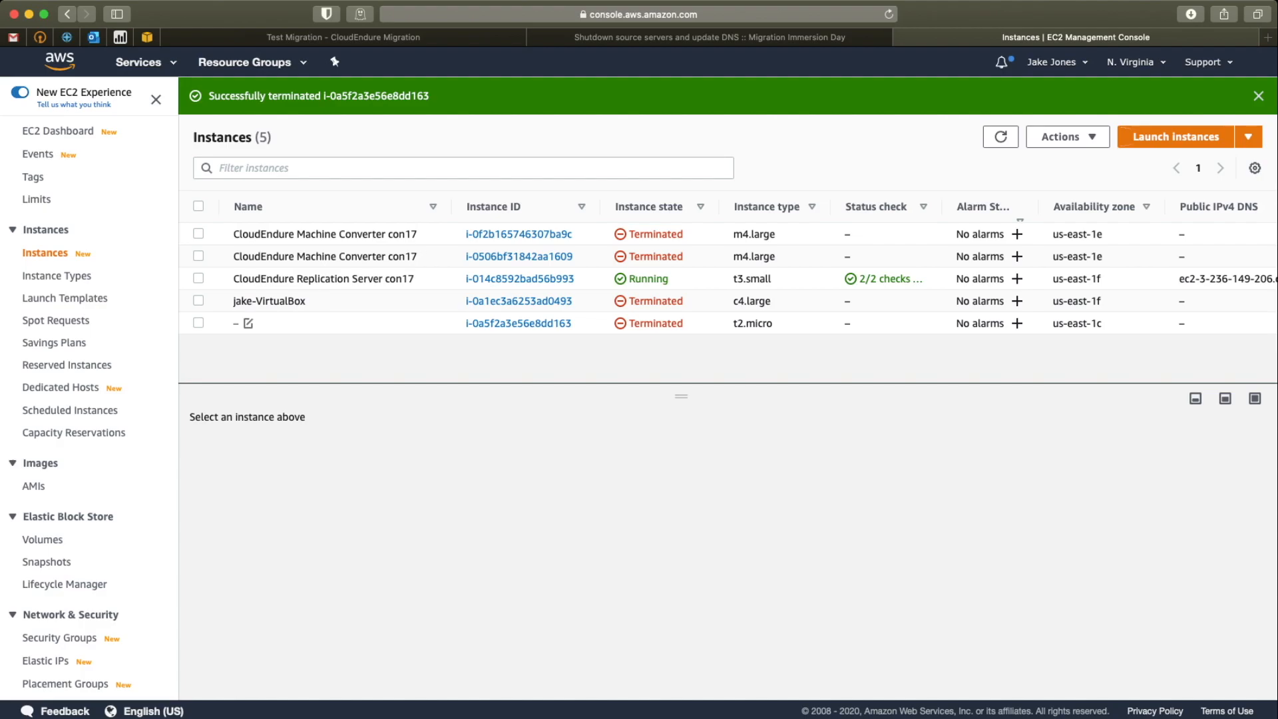
Step: Review the cutover launch's job progress in CloudEndure and open the machine actions available for the source machine
key(super+1)
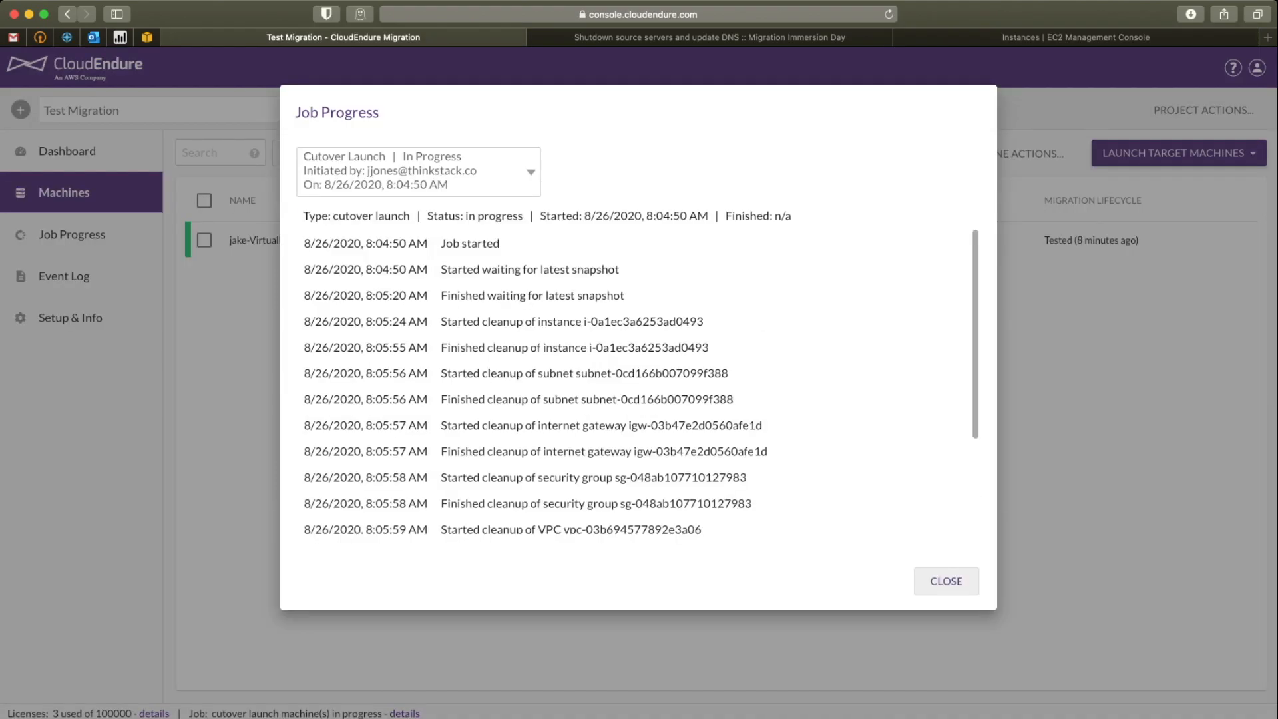
key(Escape)
click(205, 239)
click(1008, 153)
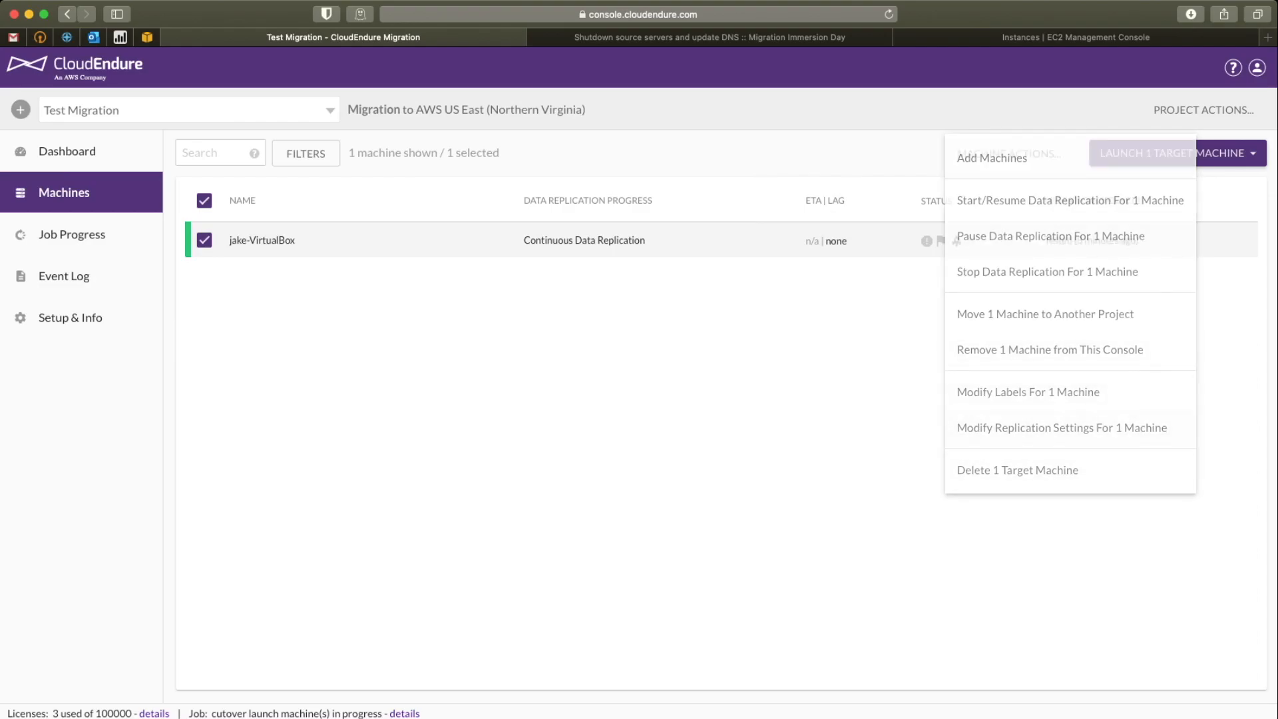
Step: Examine the block devices of the CloudEndure Replication Server in EC2, including the /dev/sdf volume's size
key(super+3)
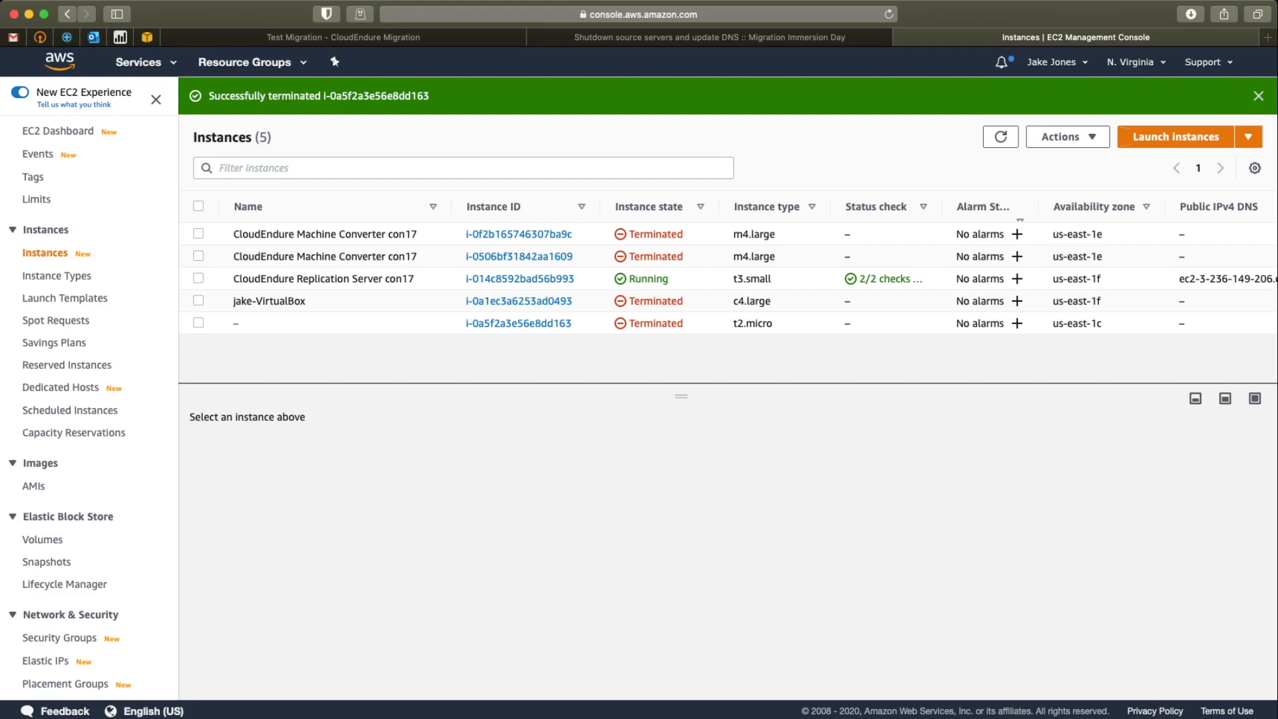
click(198, 278)
scroll(732, 548, down, 2)
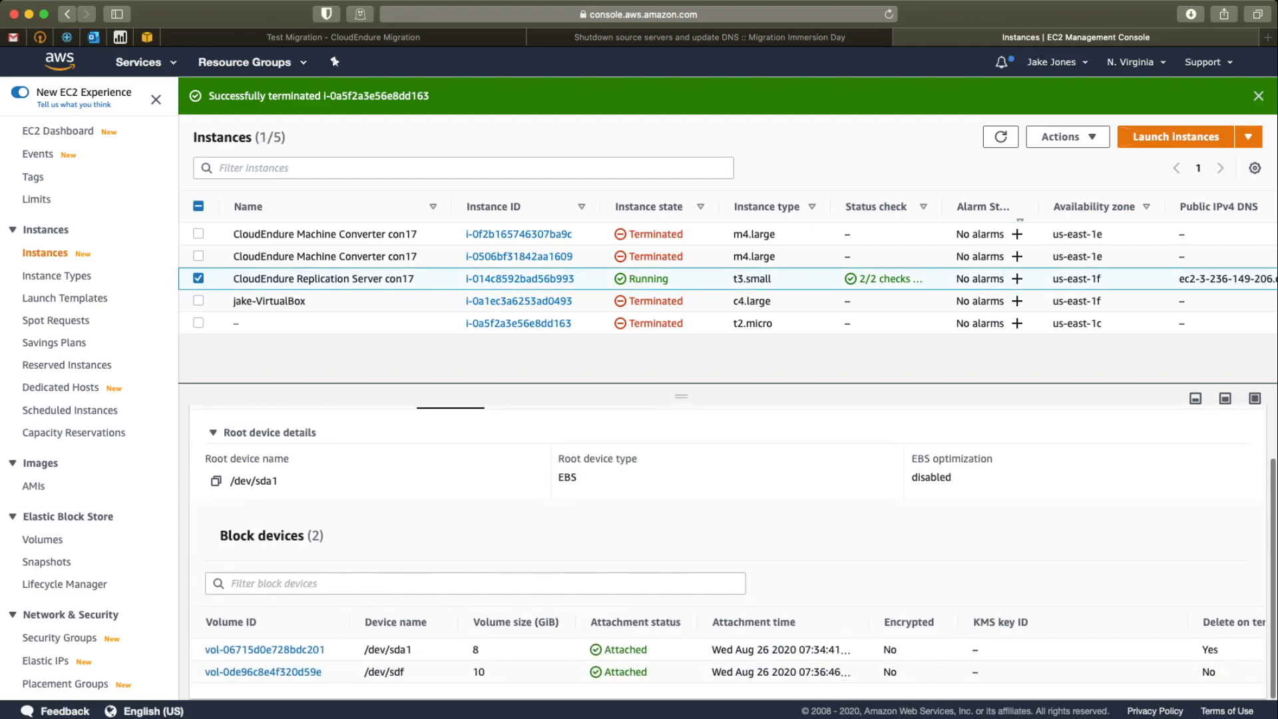
double_click(479, 673)
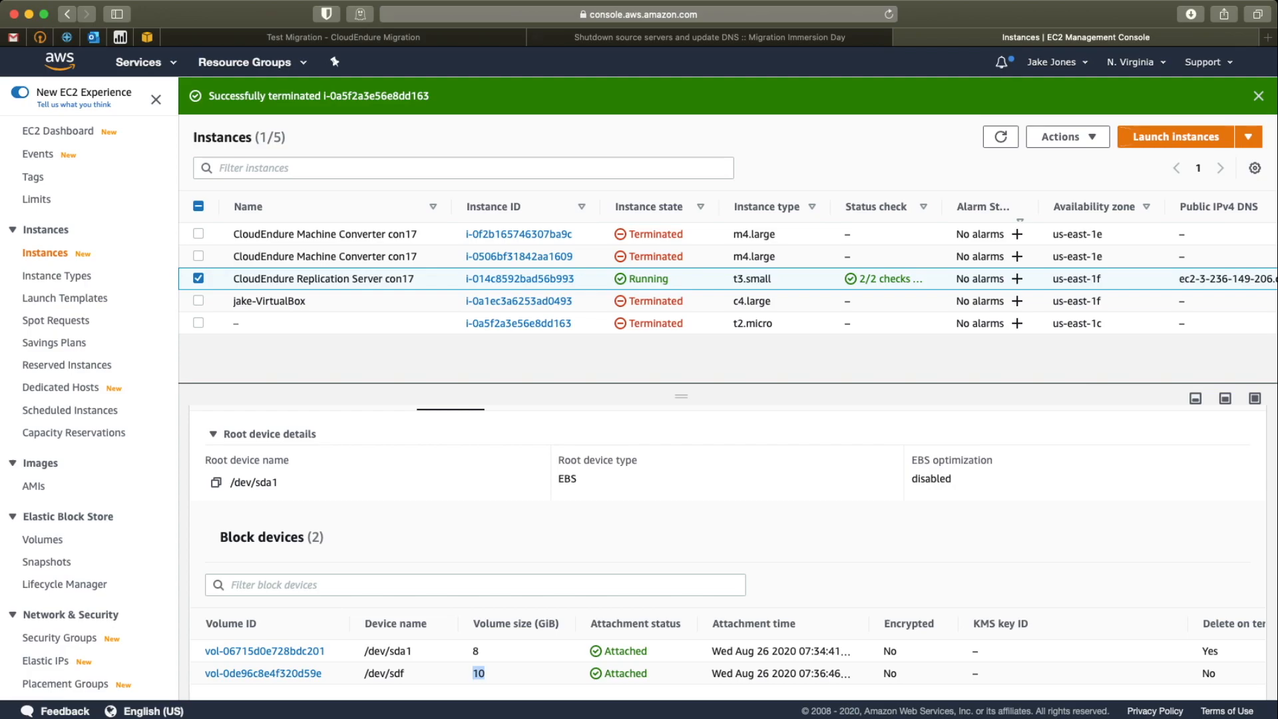
Step: Refresh the EC2 instance list and review the cutover launch's job log in CloudEndure through its latest entries
click(1000, 136)
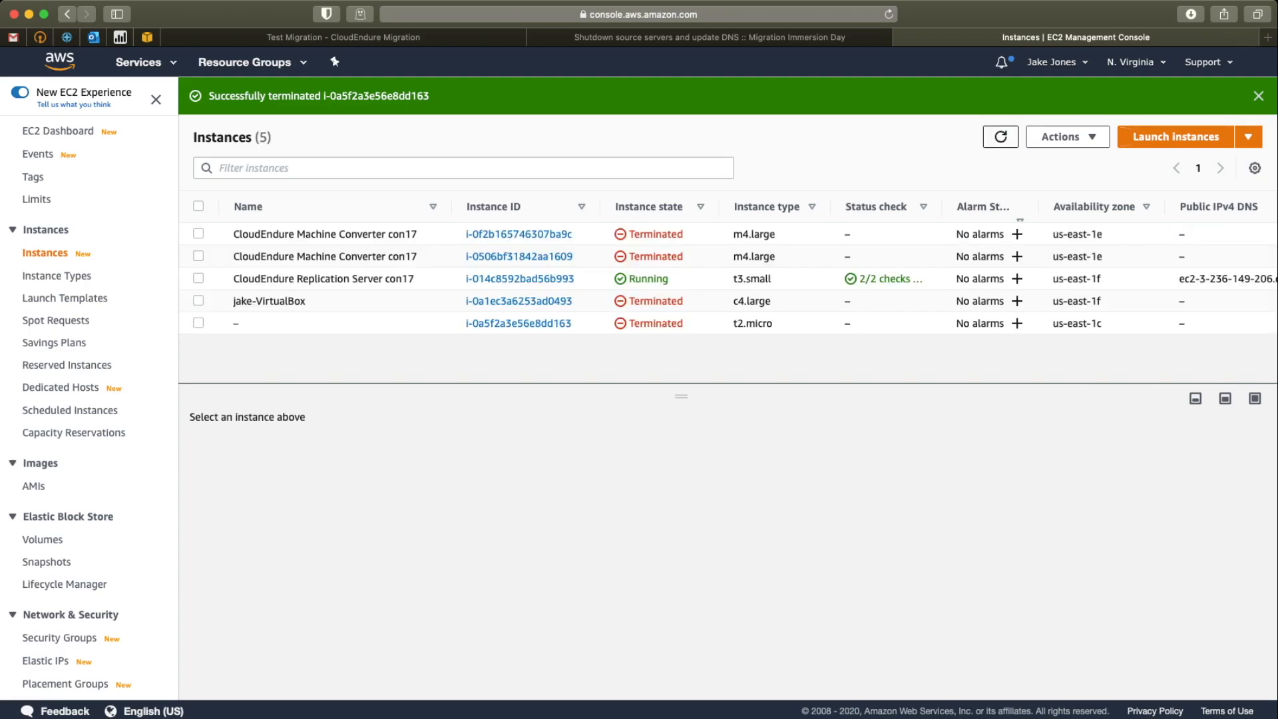
click(1000, 136)
click(343, 37)
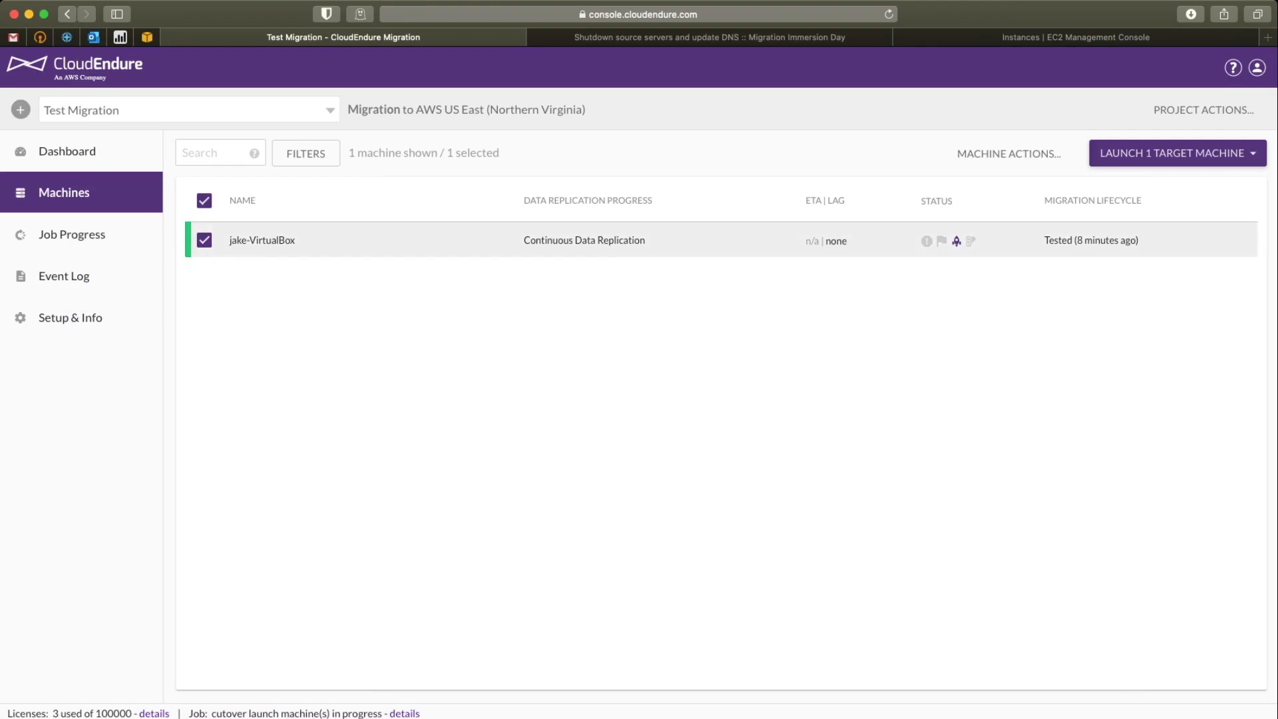
click(72, 234)
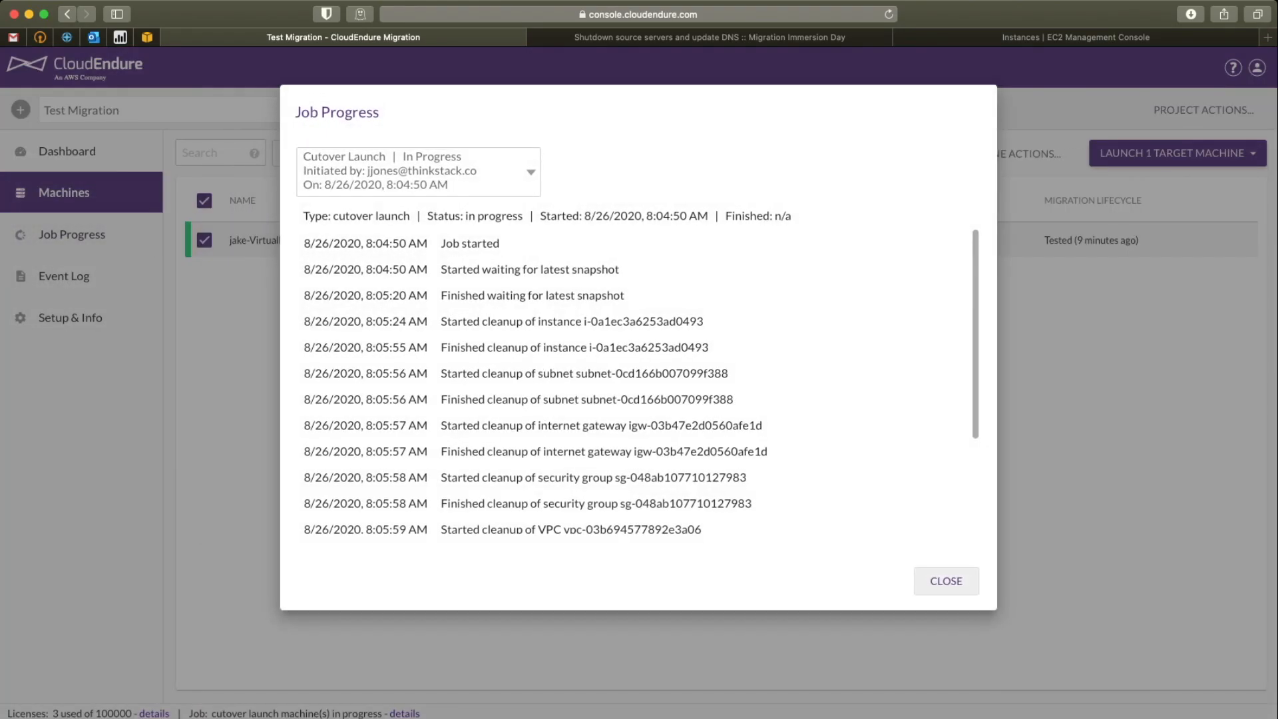
click(418, 172)
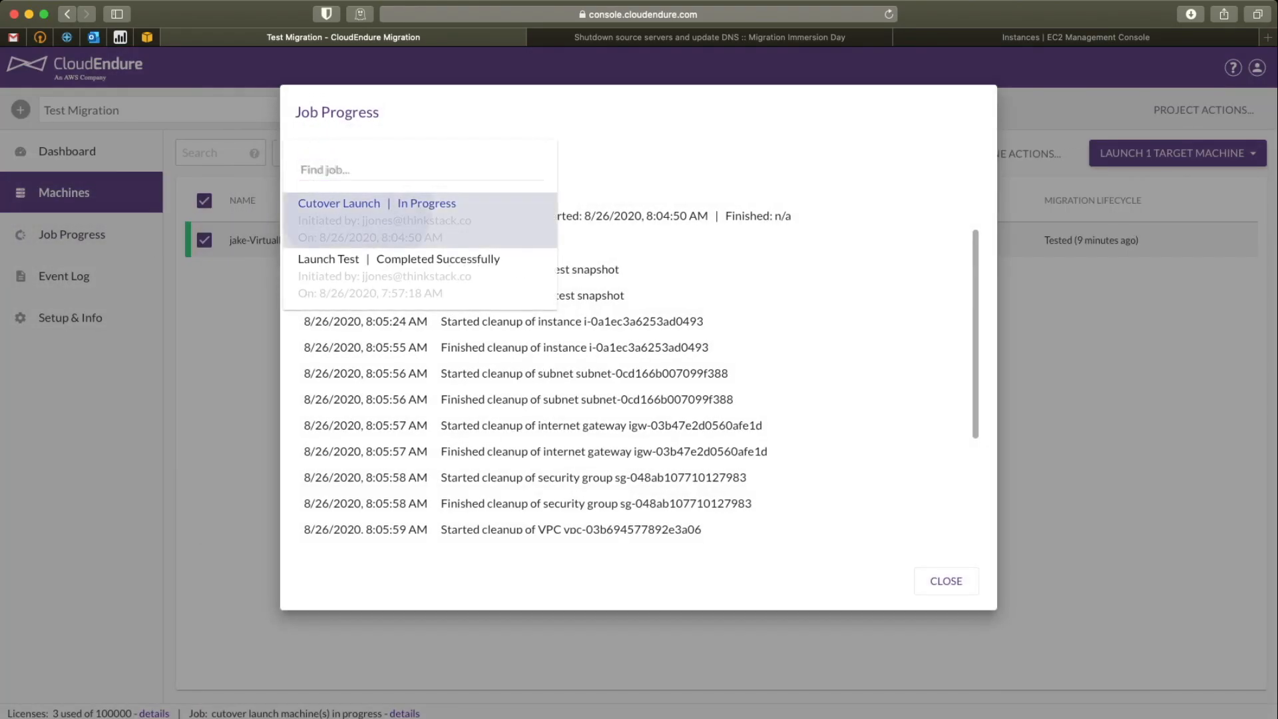
click(359, 220)
scroll(632, 386, down, 5)
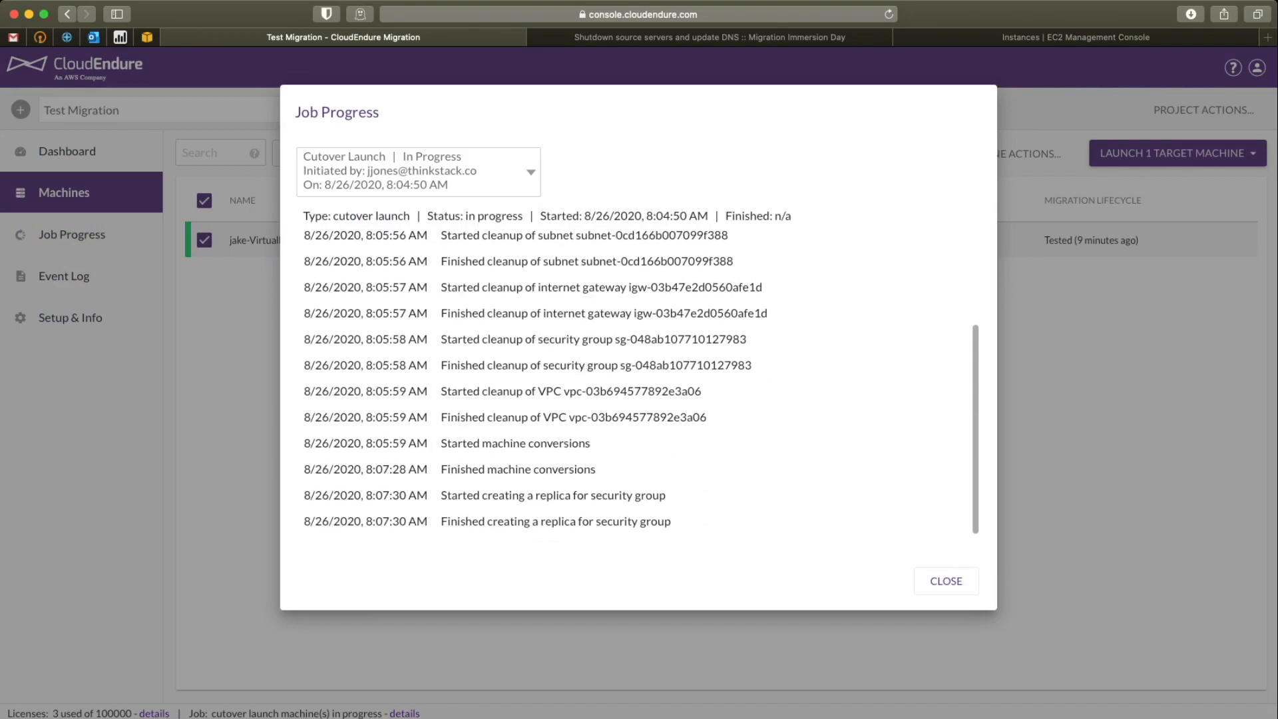
drag(524, 521, 671, 521)
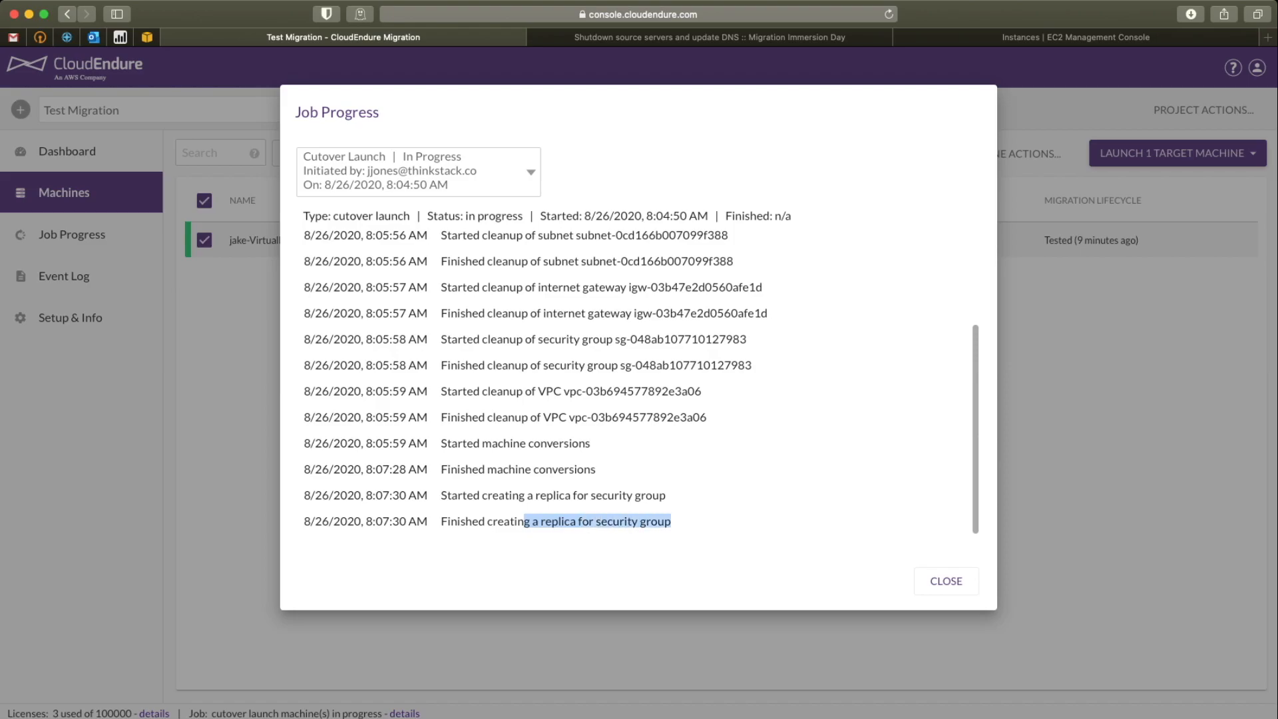
click(670, 521)
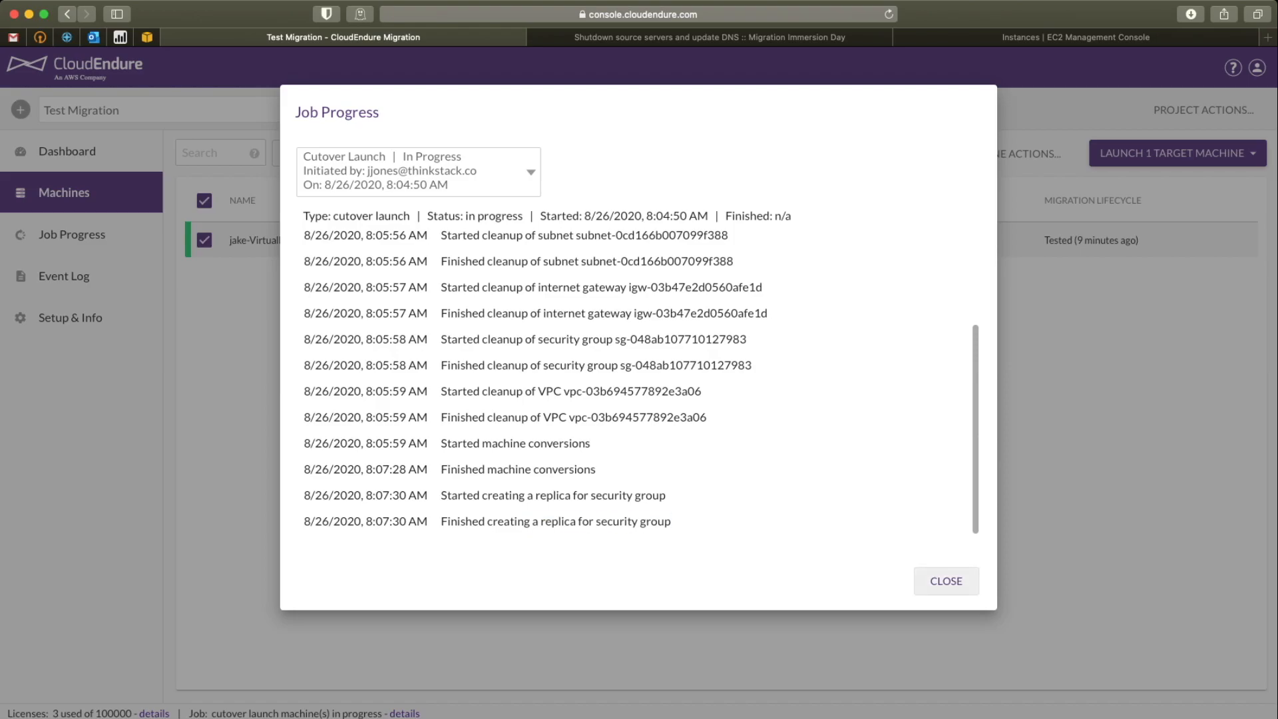
click(945, 581)
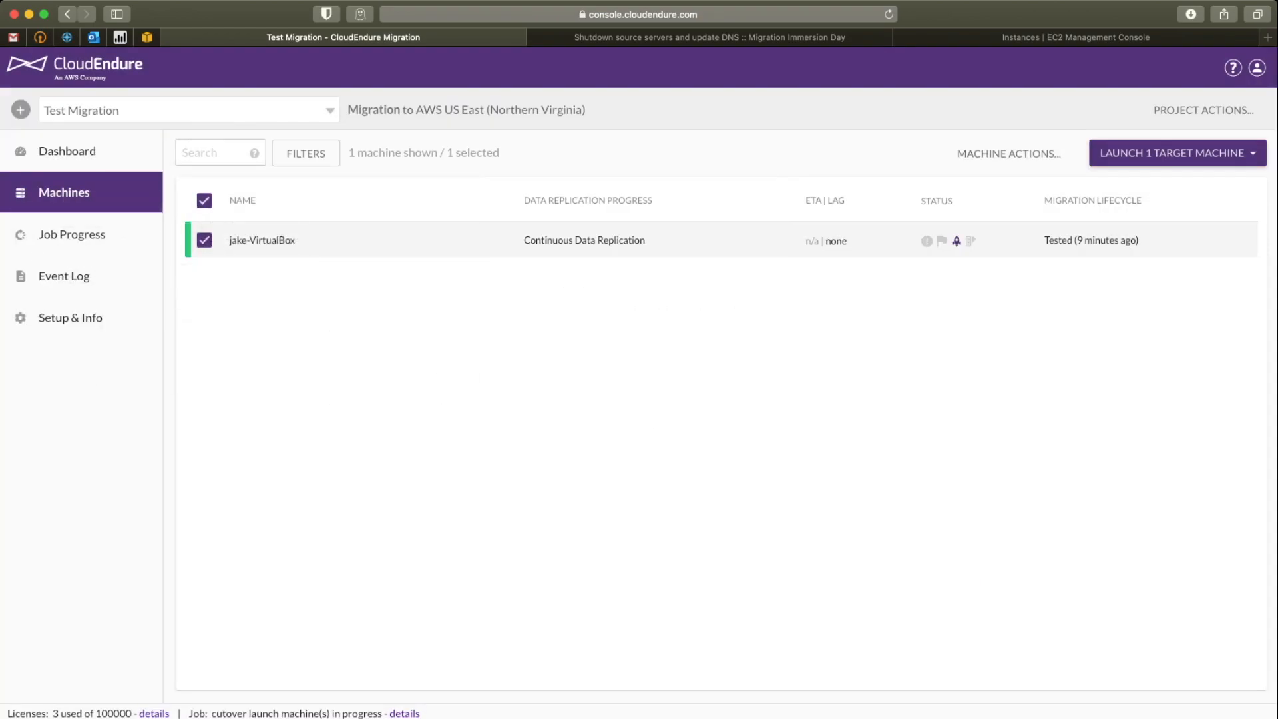
Step: Refresh the EC2 instance list and inspect the newly launched target instance and the CloudEndure Replication Server
click(1058, 37)
click(1000, 137)
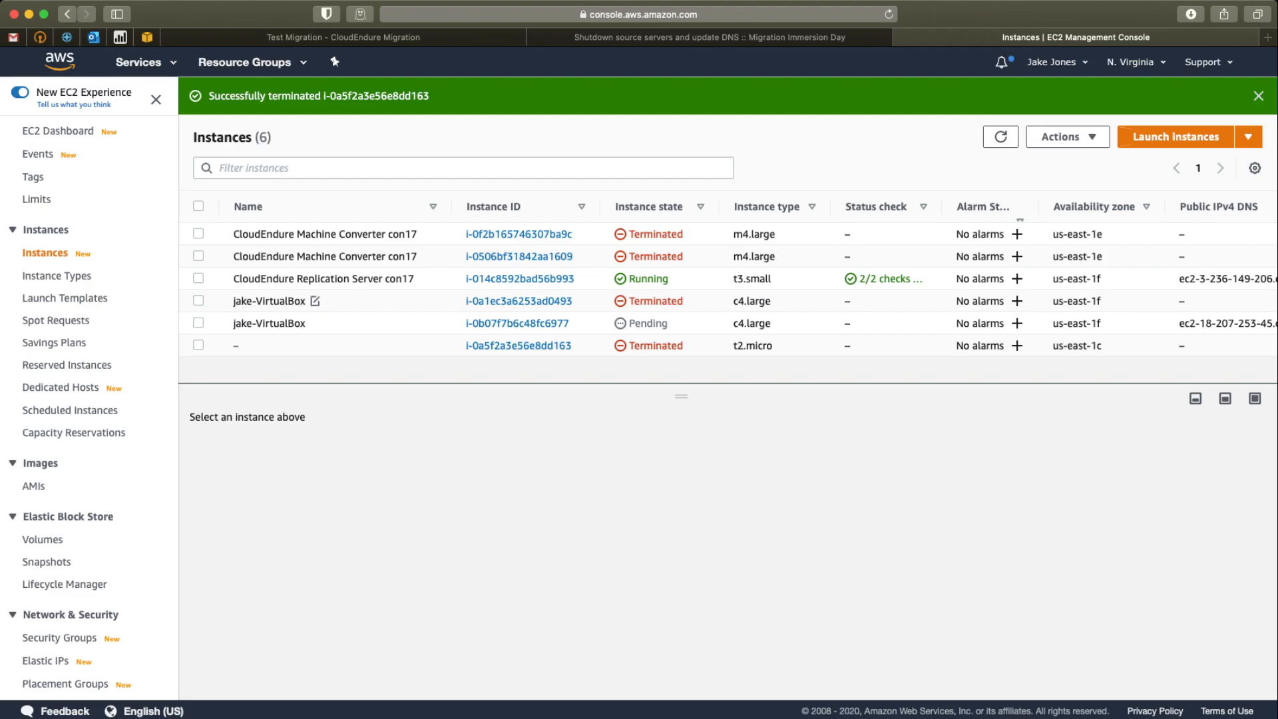
drag(232, 323, 306, 323)
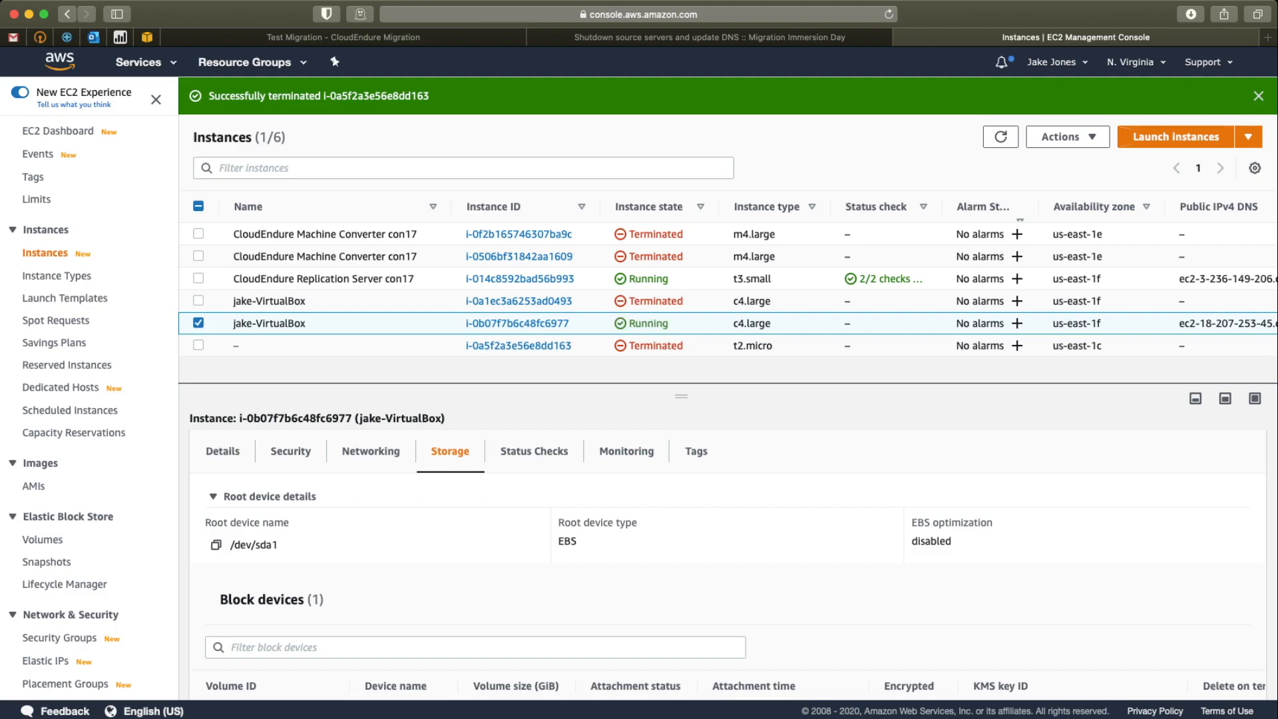
drag(233, 278, 922, 280)
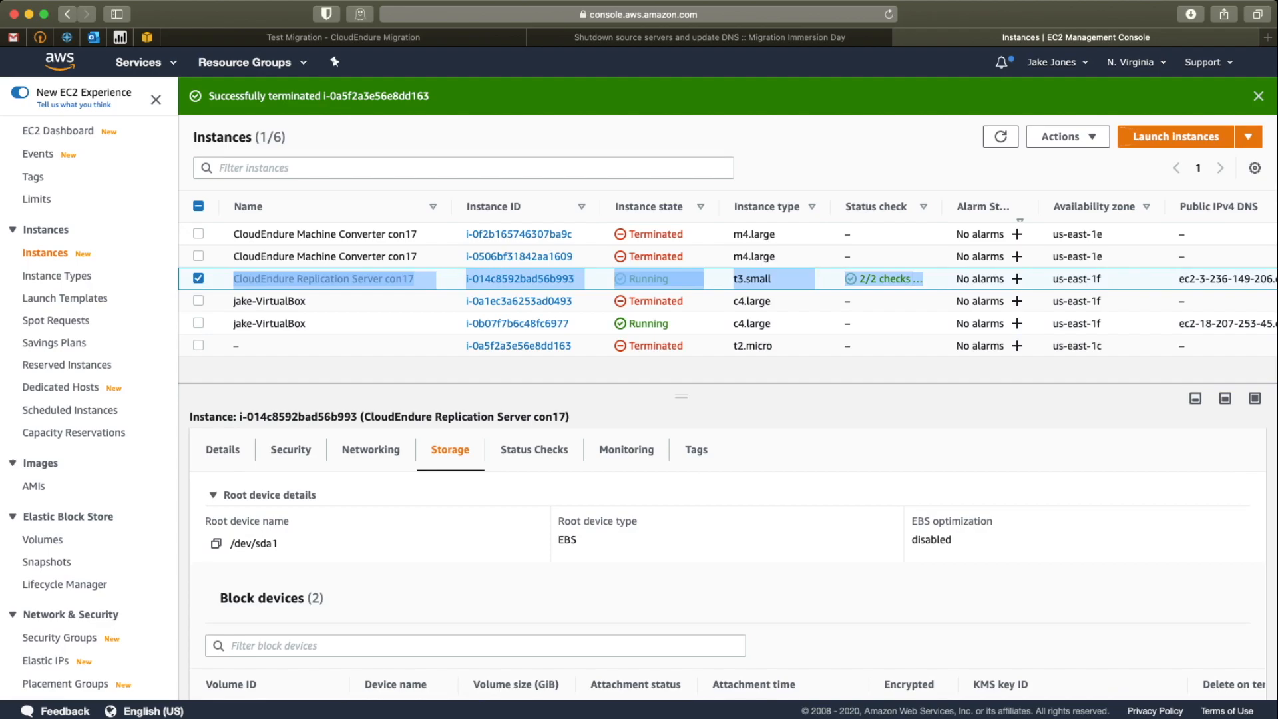
Step: Review the cutover launch's job log in CloudEndure through its final entry and close the log
key(super+1)
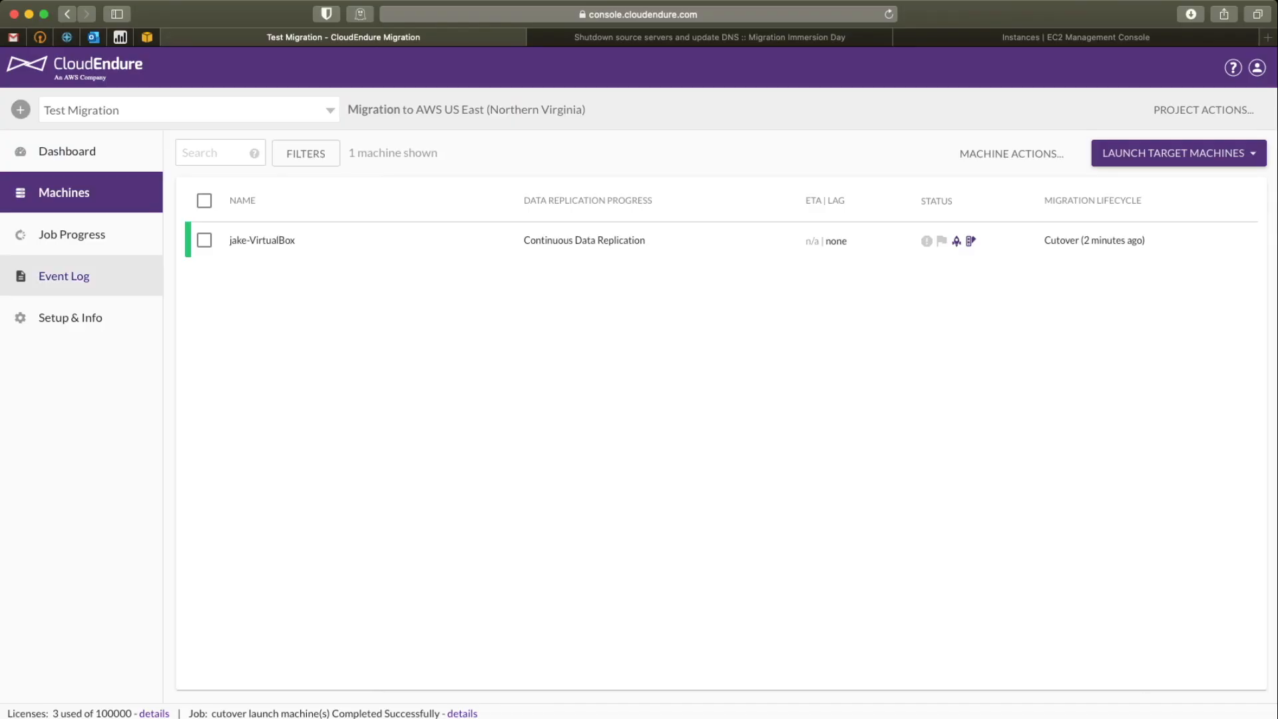
click(72, 234)
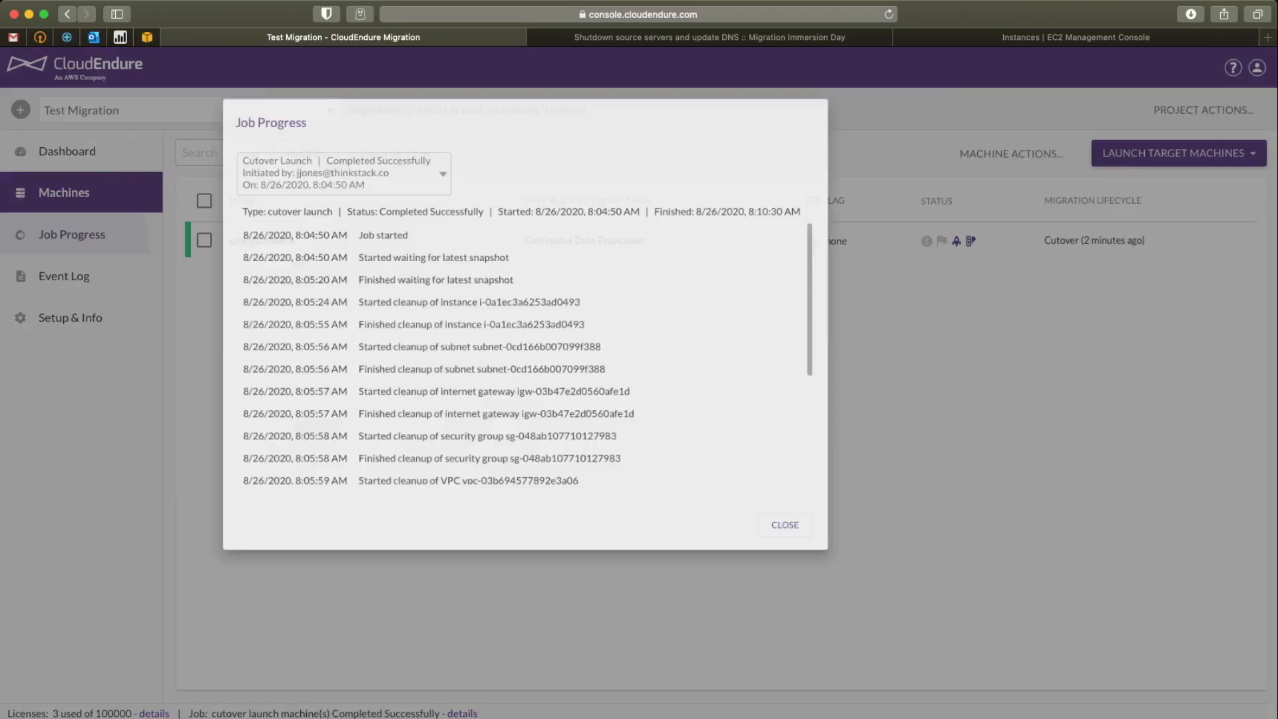
scroll(641, 381, down, 10)
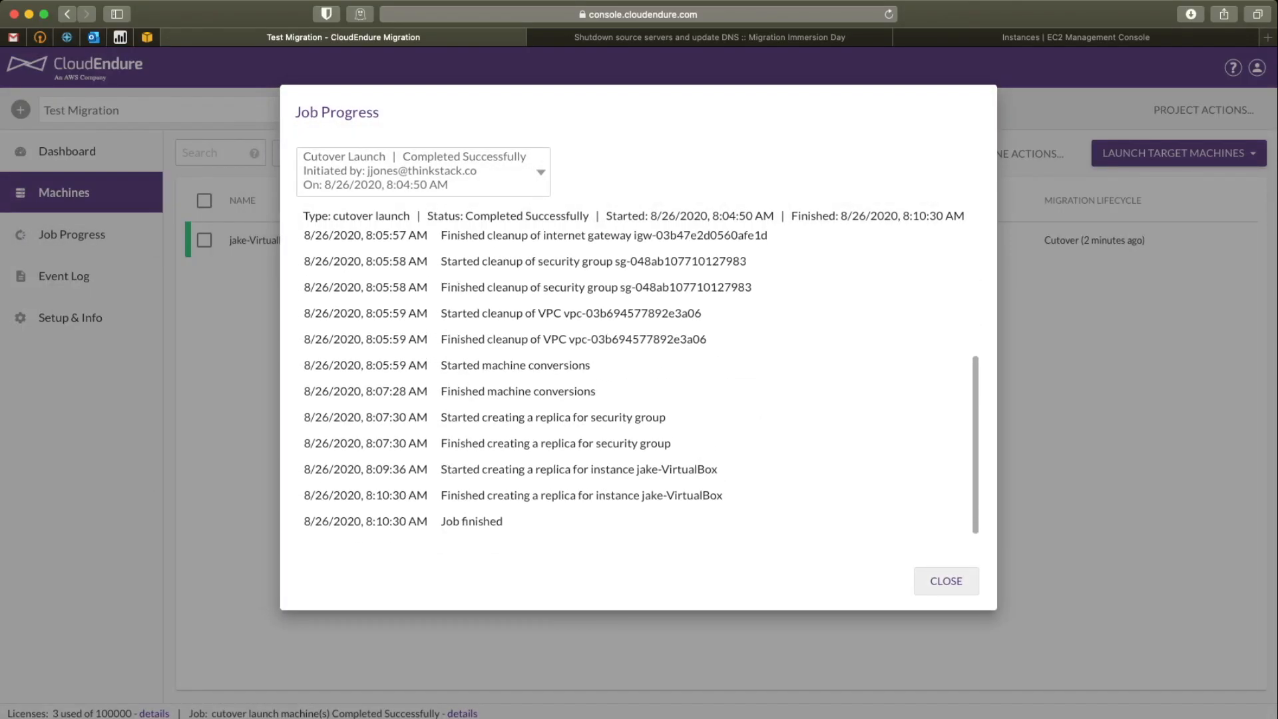
key(Escape)
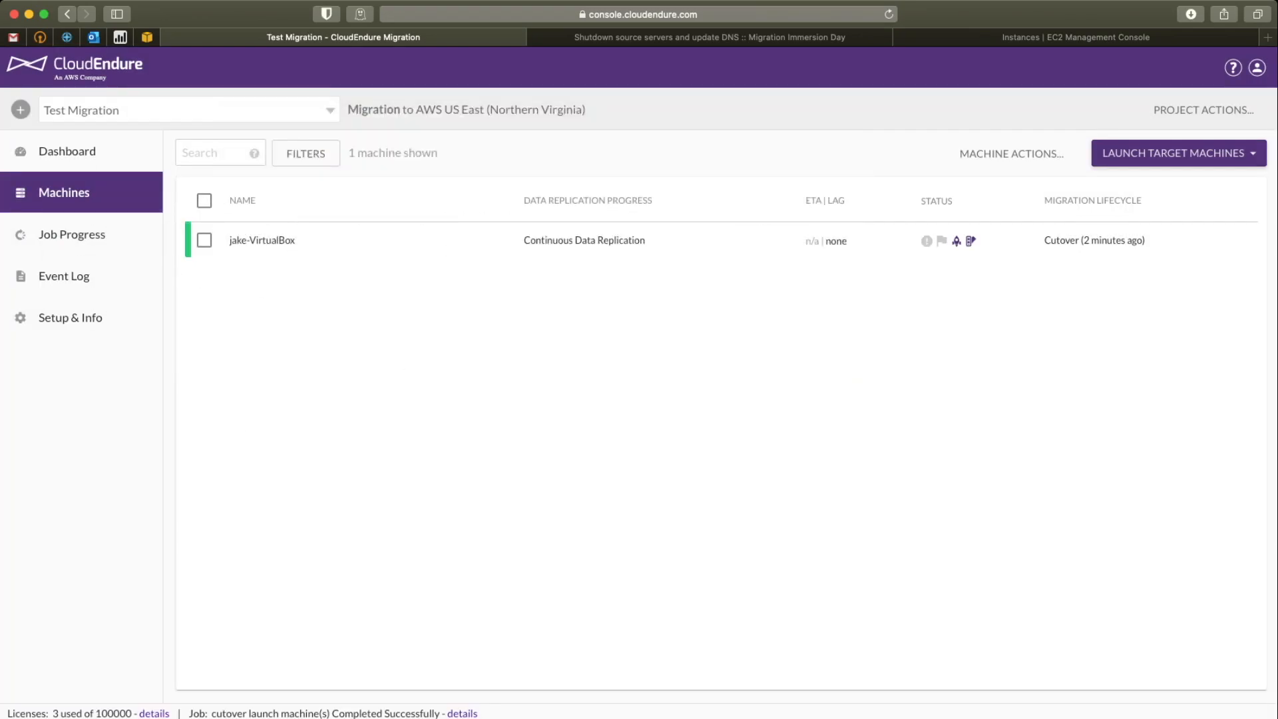
Step: Check the CloudEndure Replication Server in EC2 against the source machine's entry in CloudEndure, leaving both unselected
key(ctrl+shift+Tab)
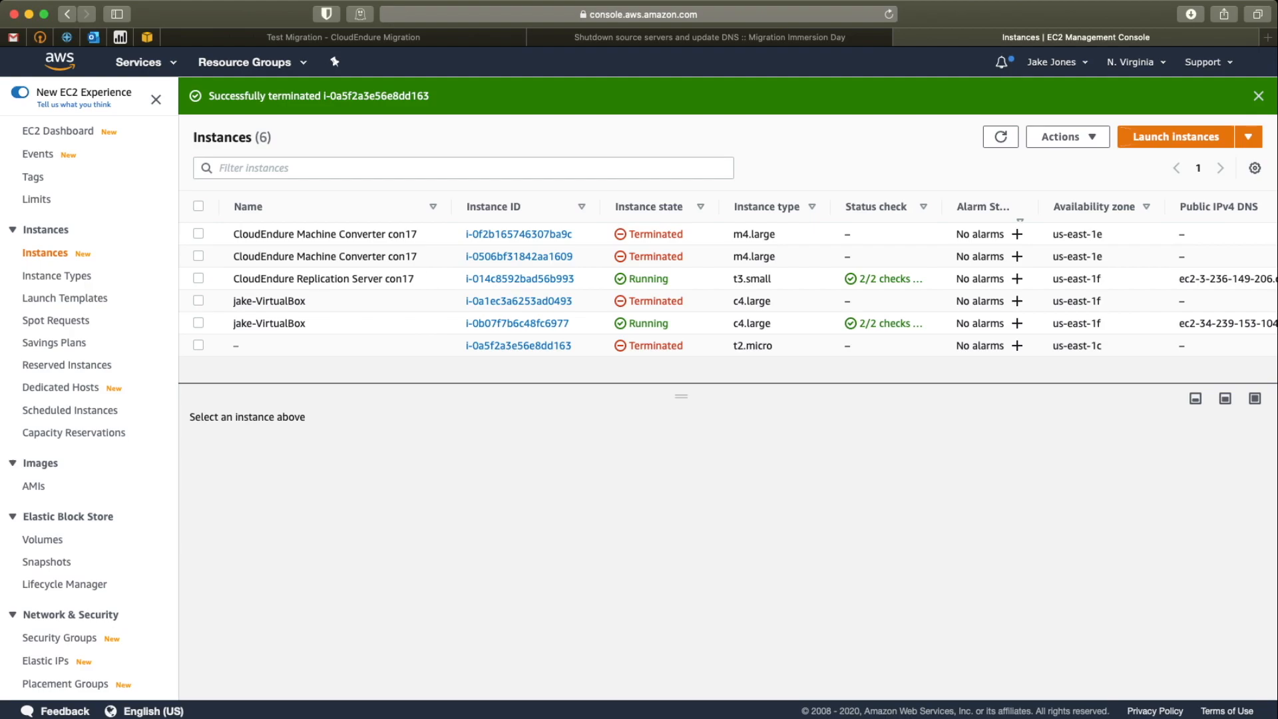
click(197, 278)
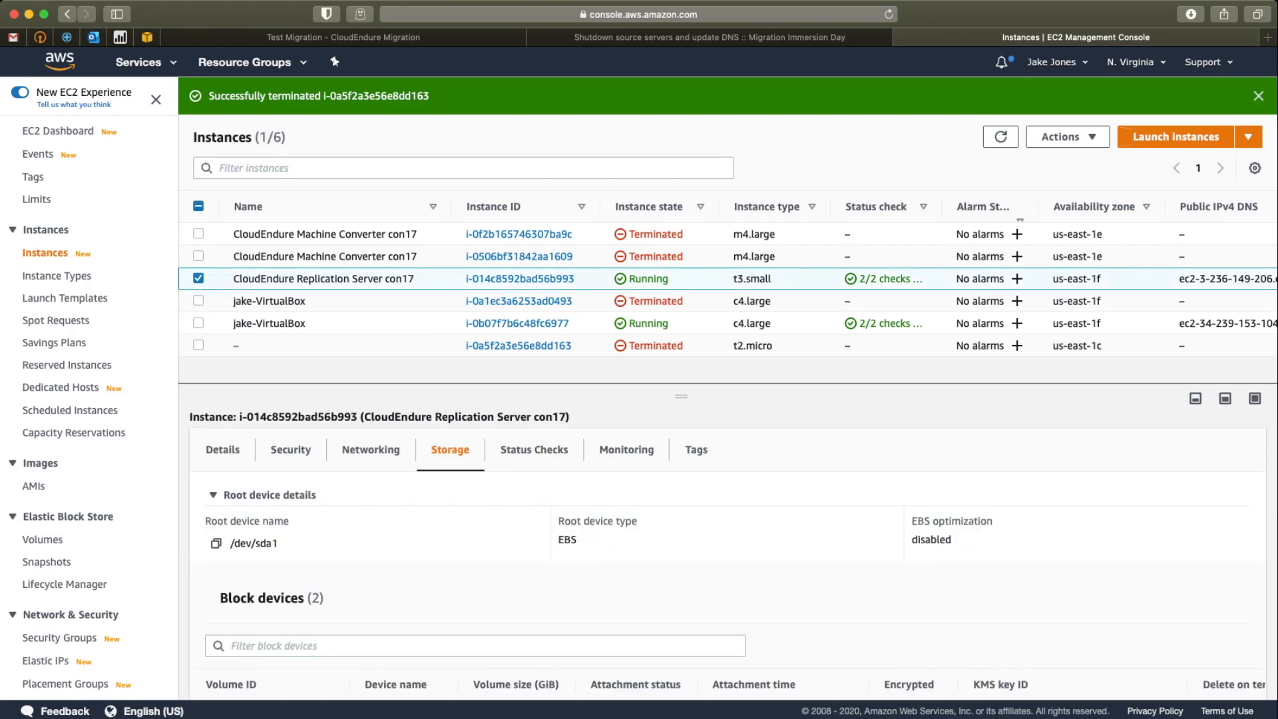
click(197, 278)
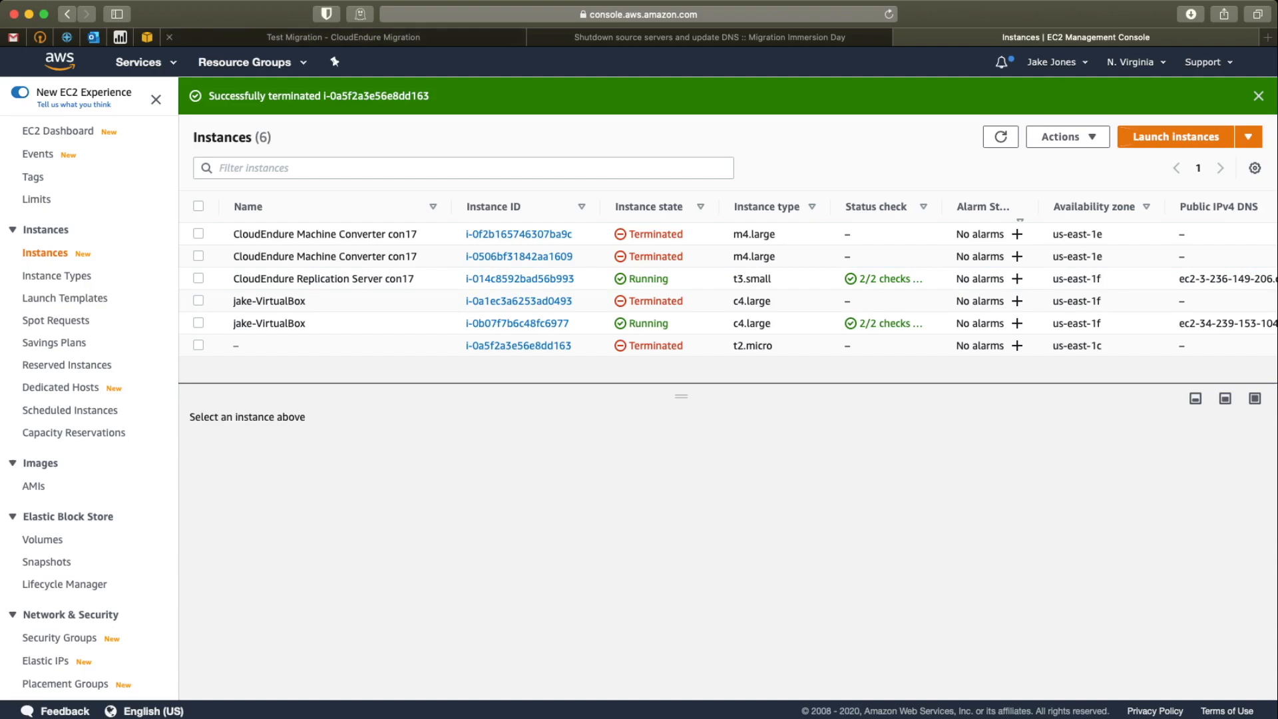
key(ctrl+shift+Tab)
key(ctrl+shift+Tab)
click(204, 240)
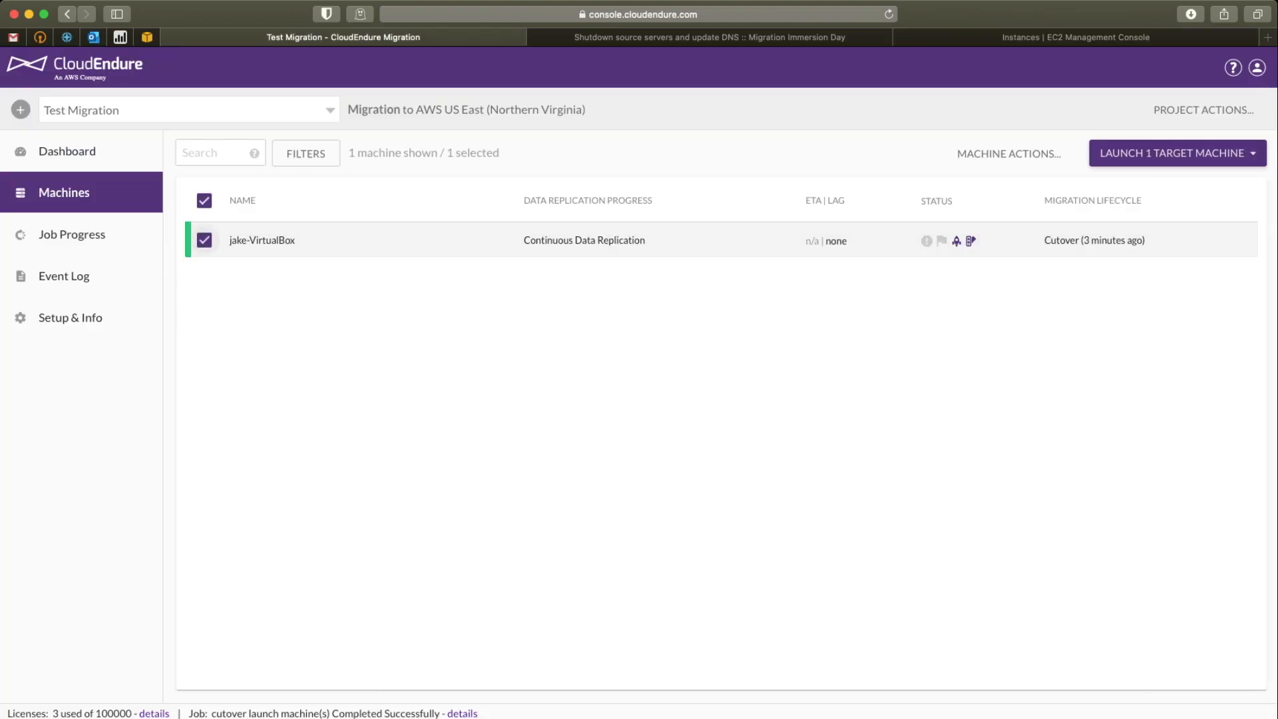
click(204, 240)
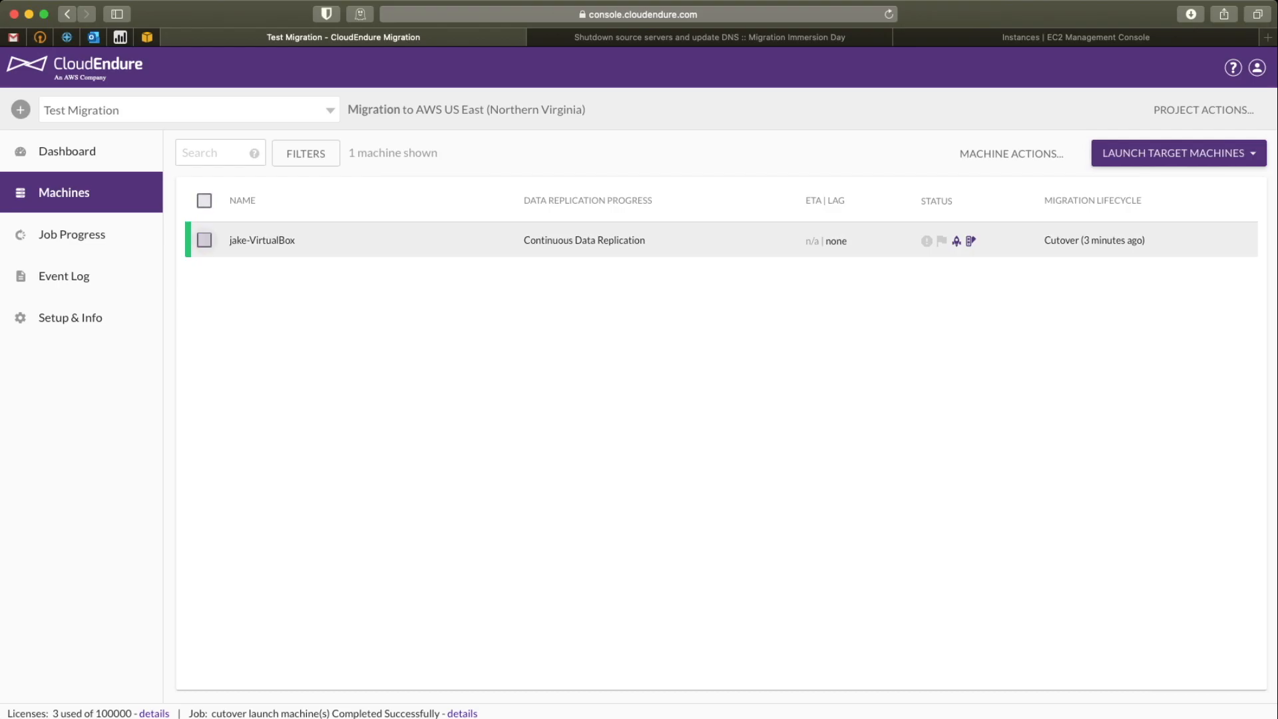
key(ctrl+Tab)
key(ctrl+Tab)
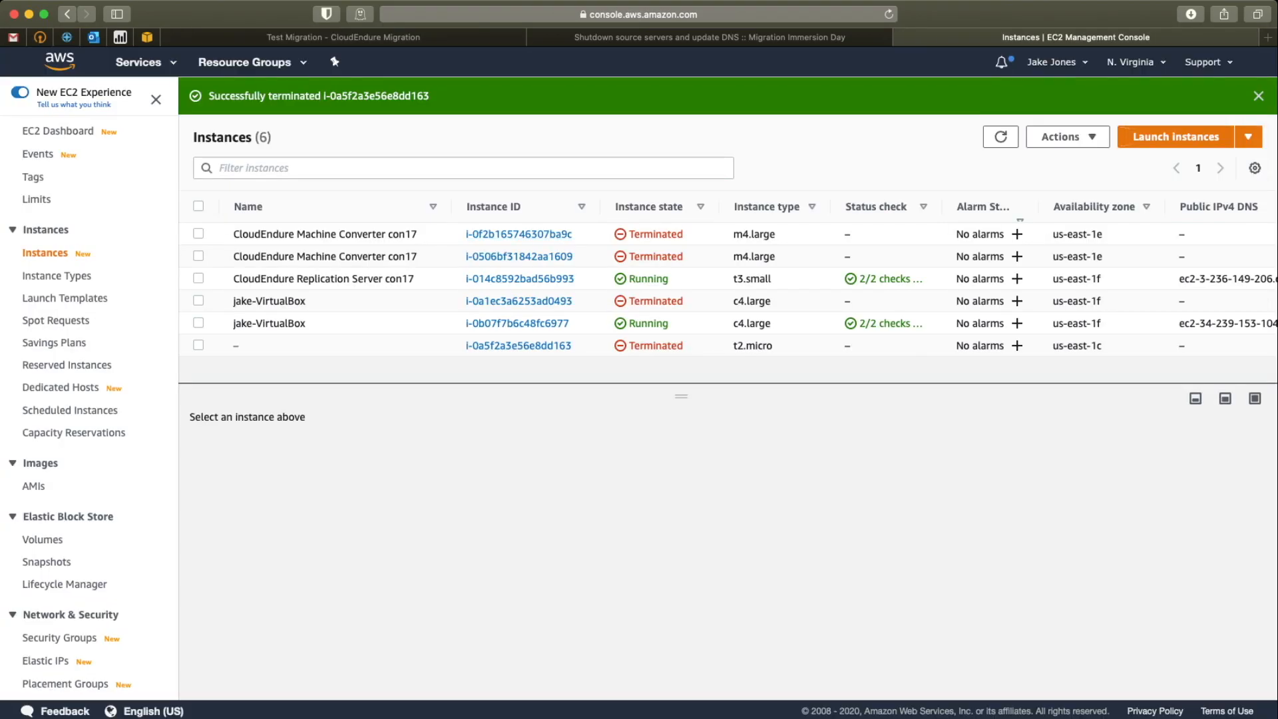
key(ctrl+Tab)
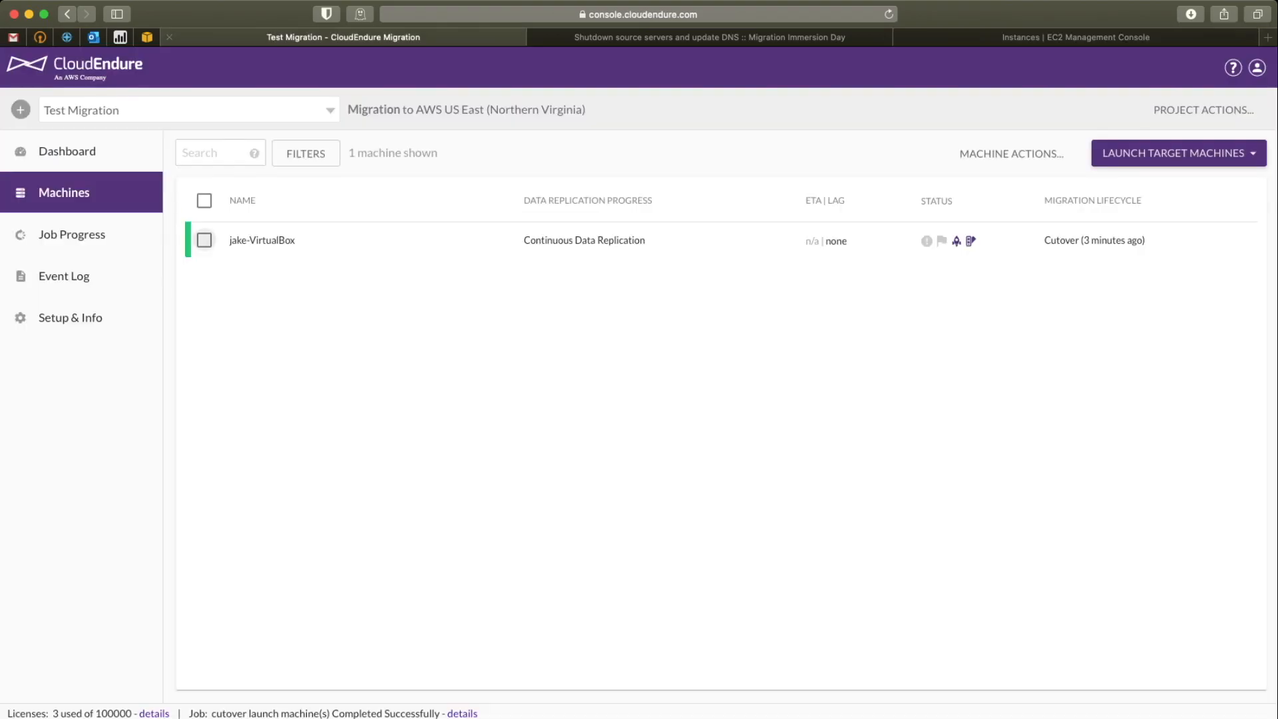
click(204, 240)
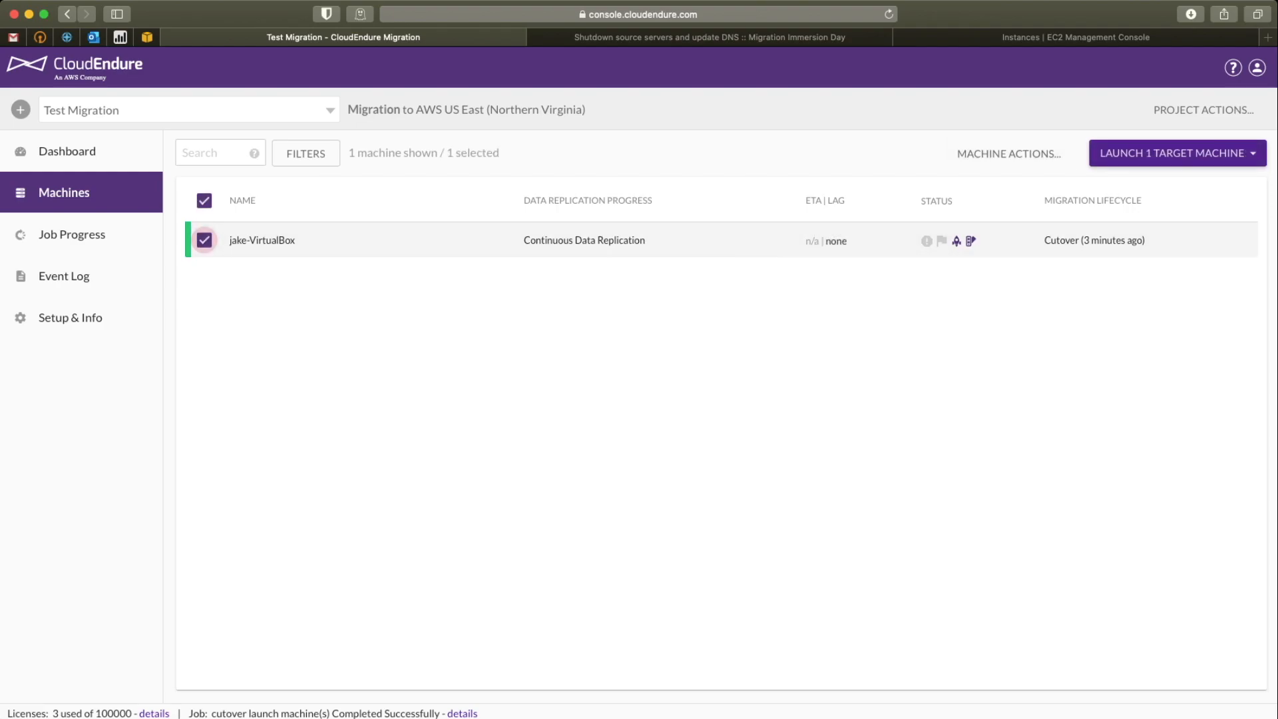
click(1009, 153)
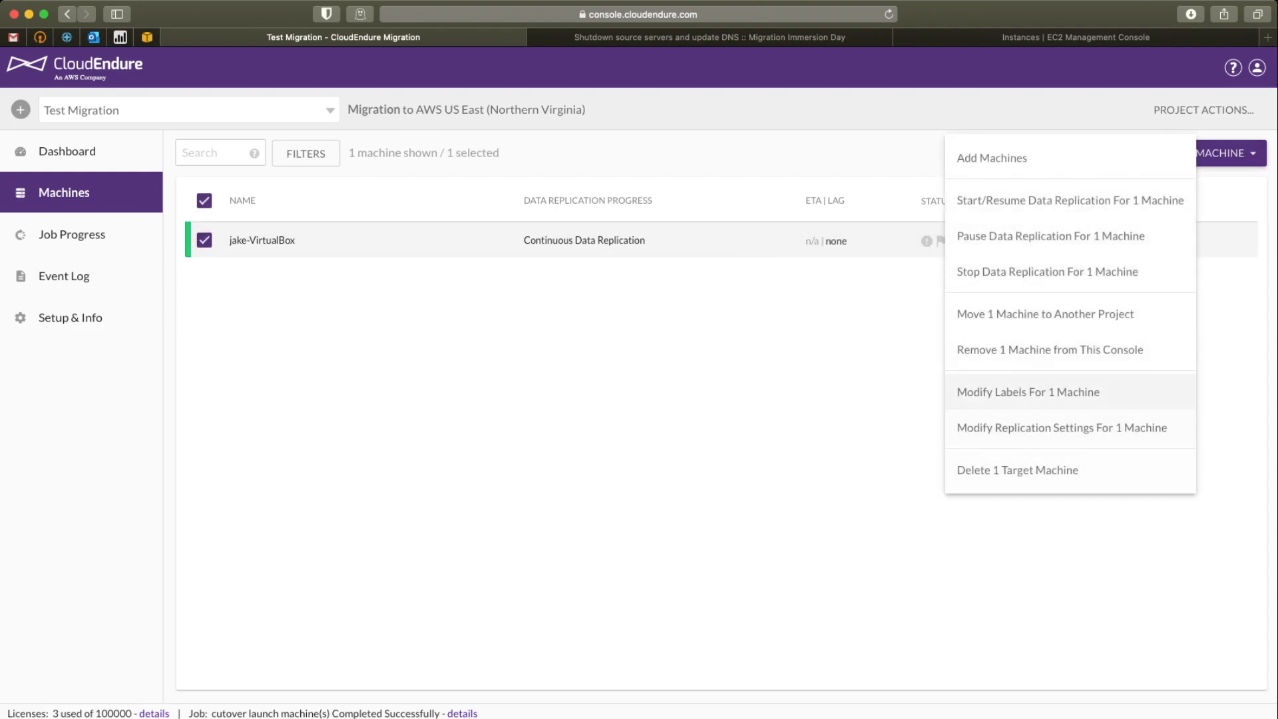
click(1049, 349)
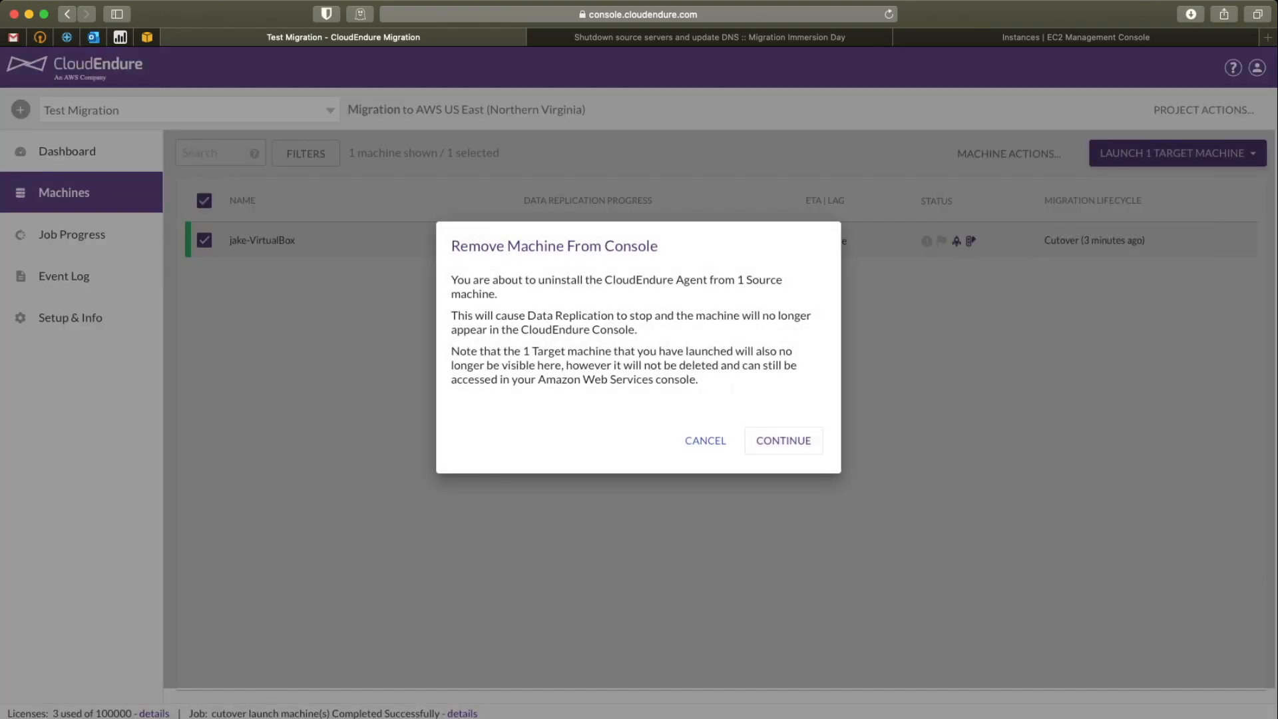
drag(458, 315, 637, 330)
click(705, 441)
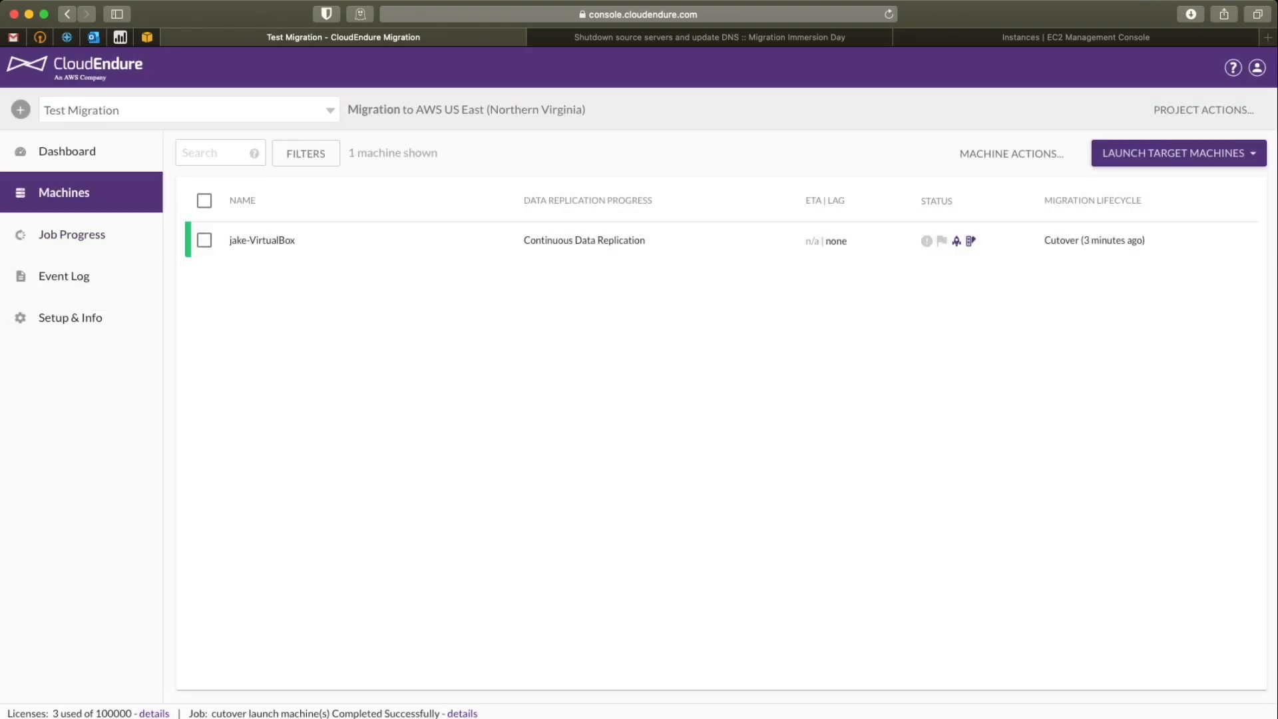
Step: Remove the migrated source machine from the CloudEndure console and delete the Test Migration project
click(205, 240)
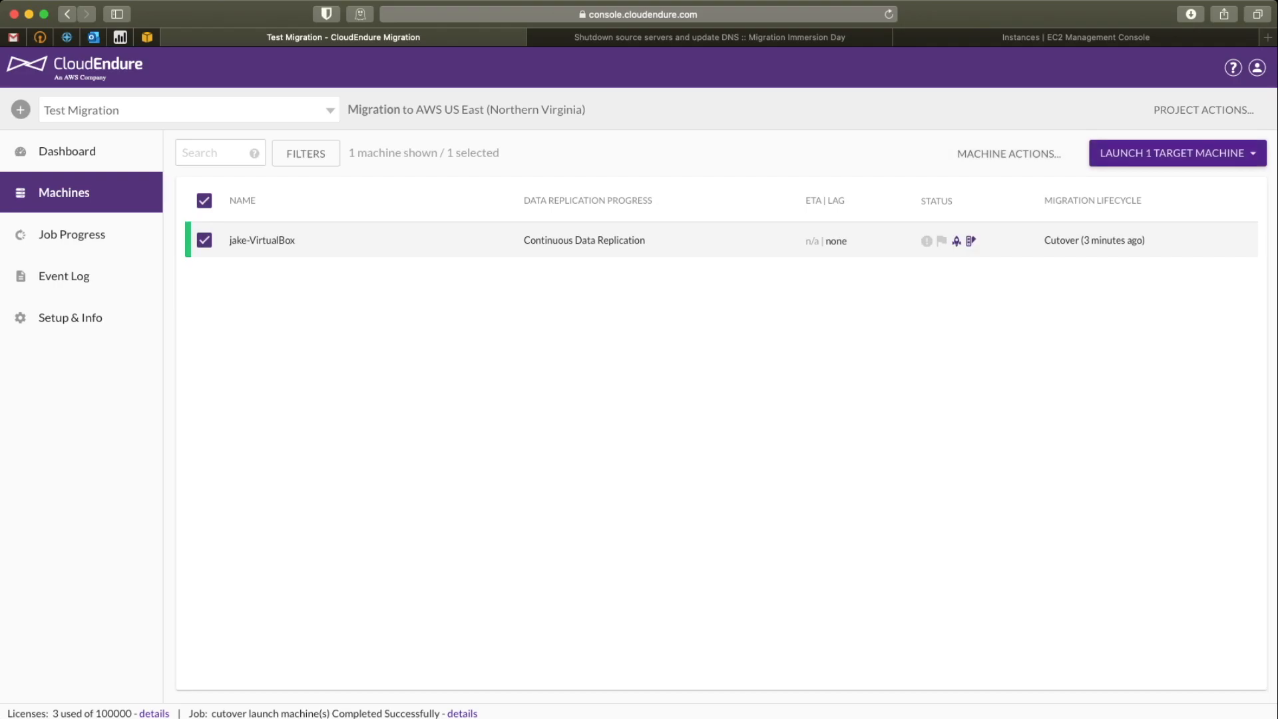
click(1008, 153)
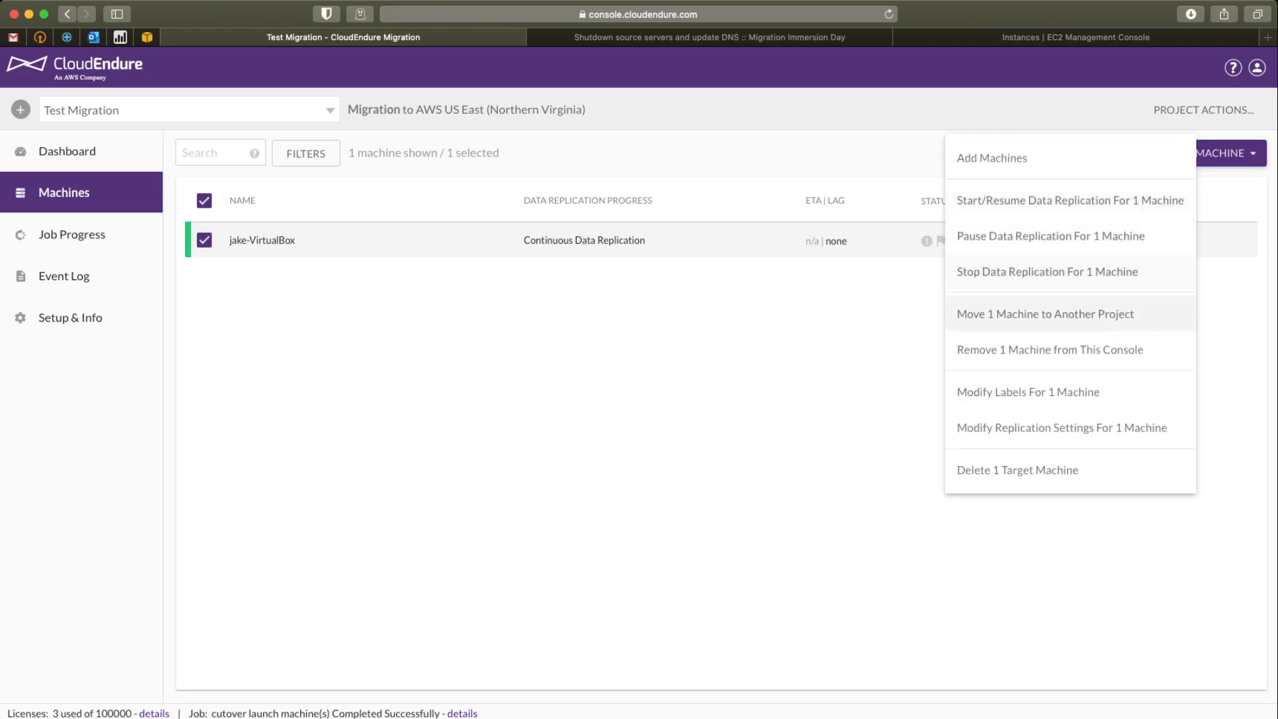
click(1049, 350)
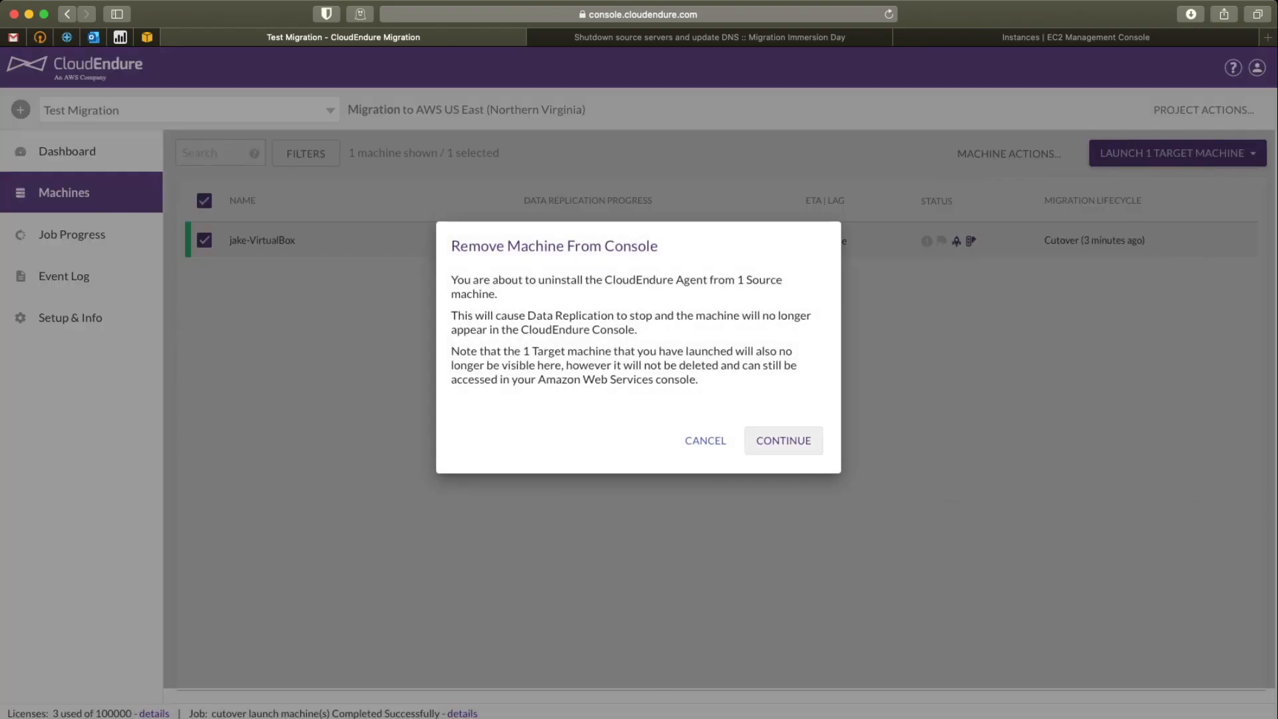
click(784, 441)
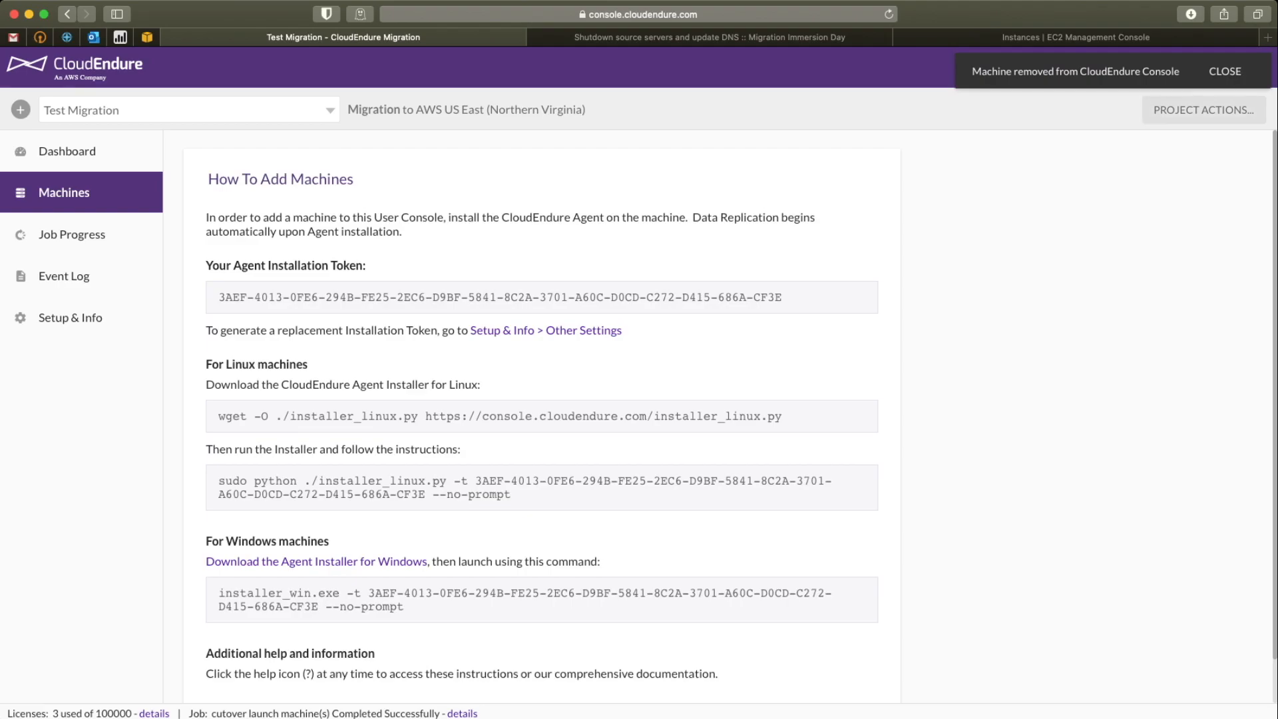
click(1203, 110)
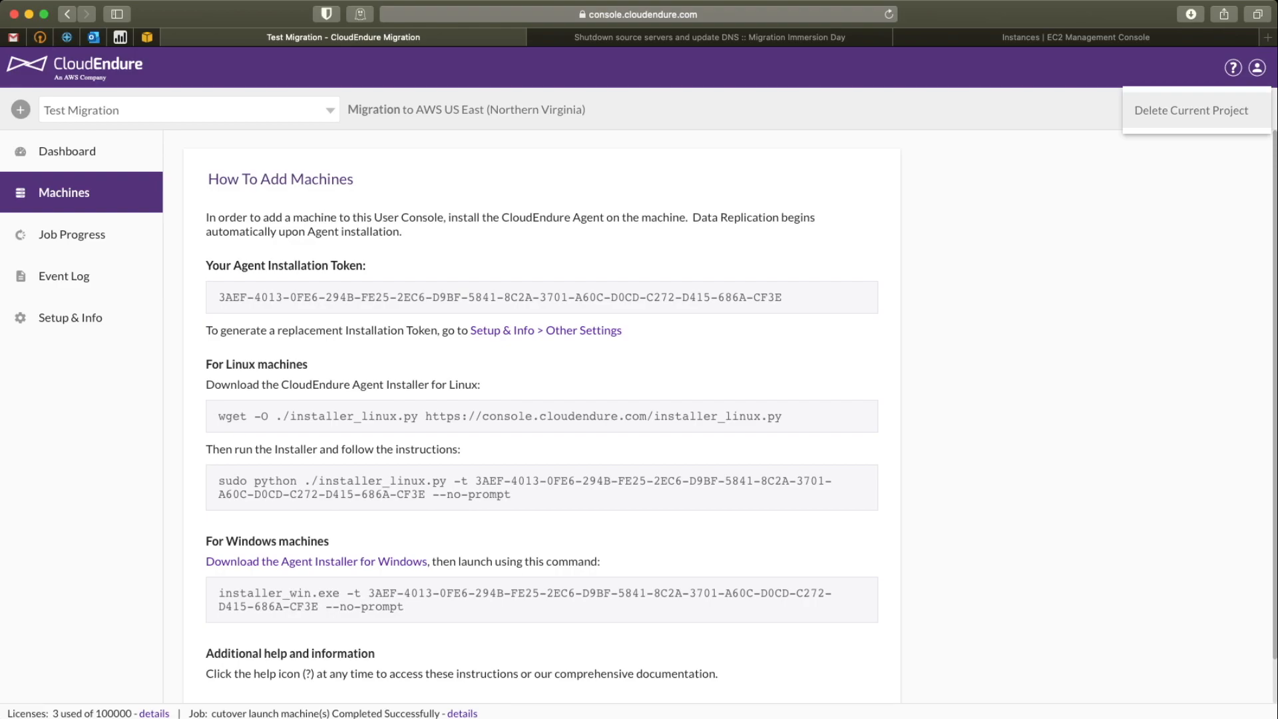
click(1191, 110)
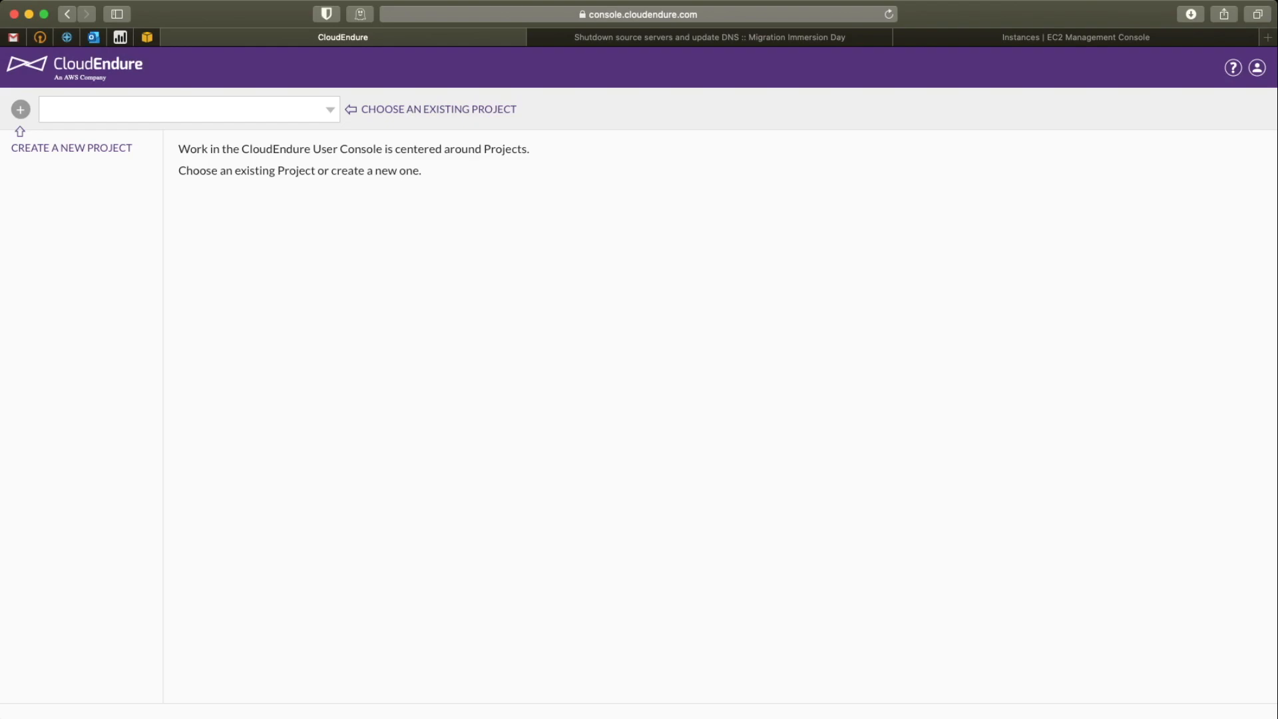
Step: Examine the migrated instance in the EC2 instance list, including its public IPv4 address, security group and launch time
click(1075, 37)
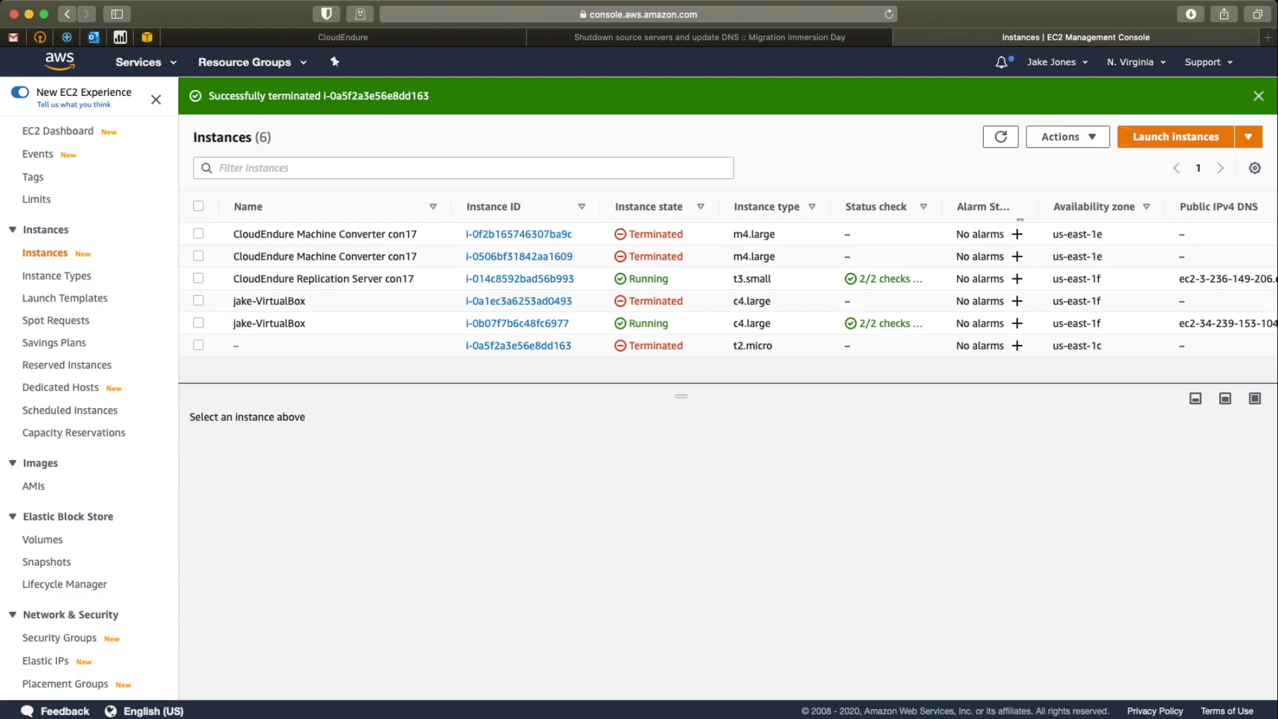
scroll(728, 280, right, 15)
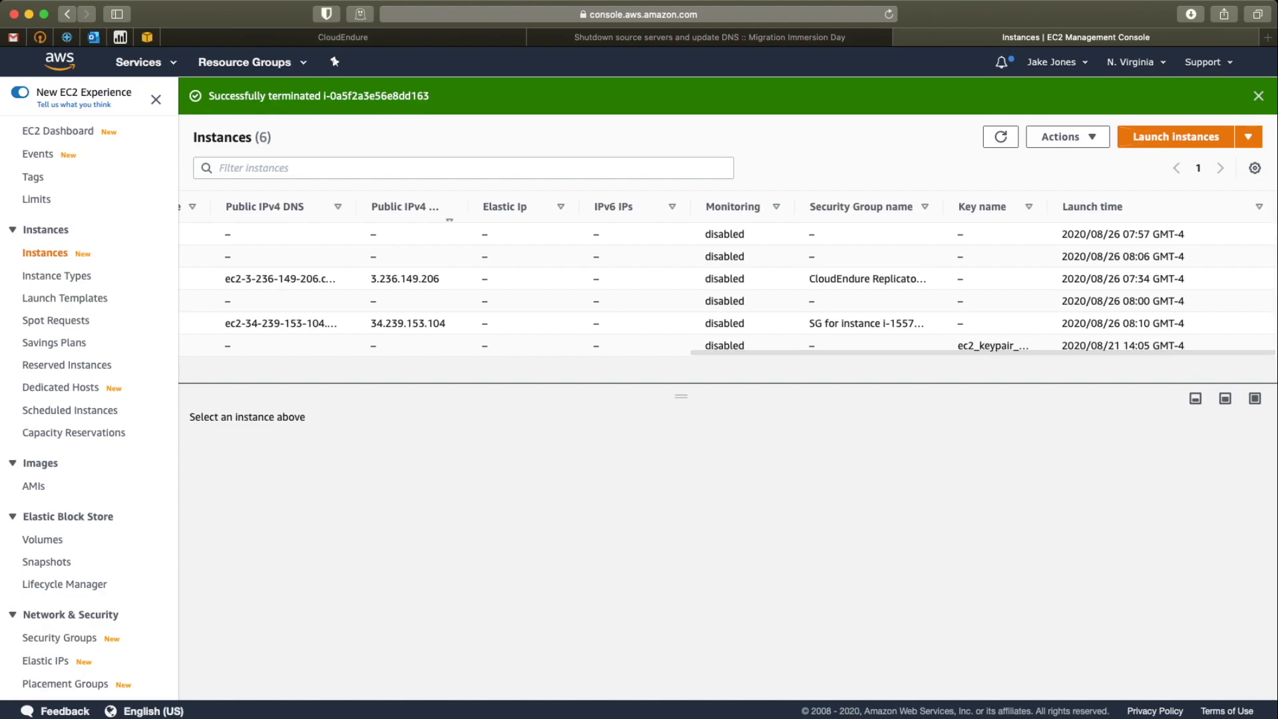
scroll(727, 280, left, 5)
scroll(728, 280, left, 10)
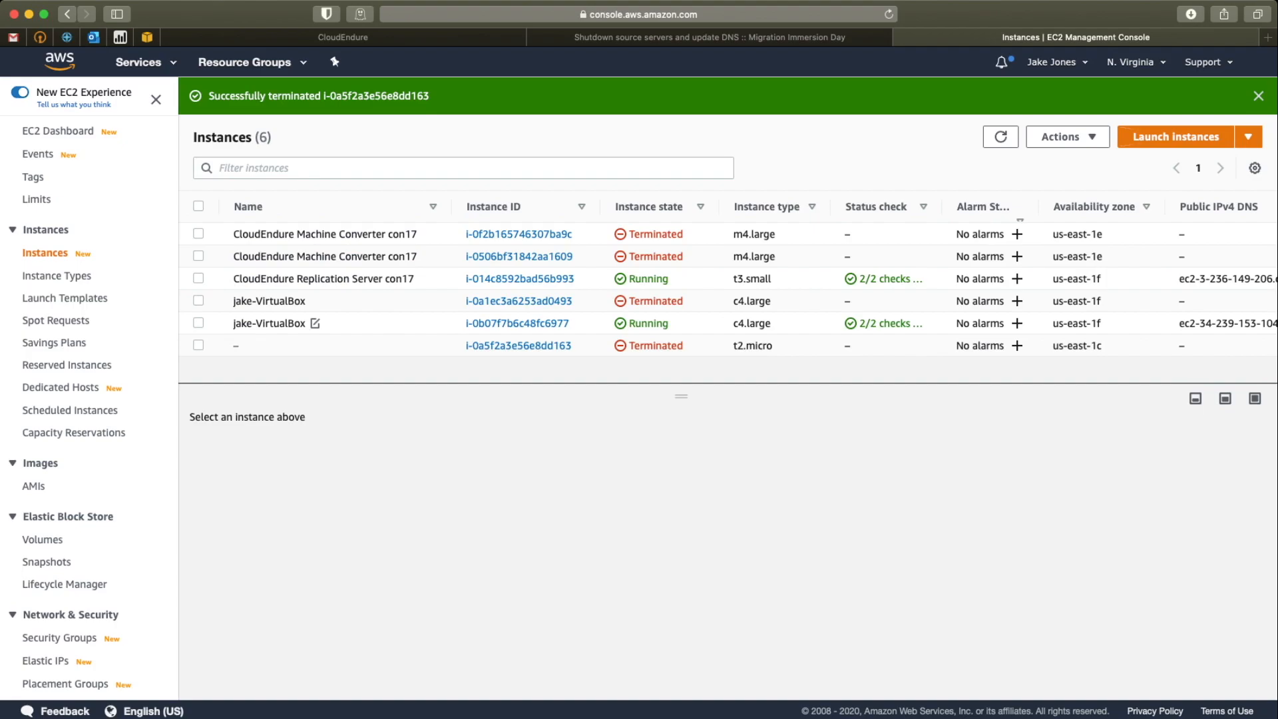
Step: Terminate the CloudEndure Replication Server con17 instance in EC2, confirming with "terminate"
click(198, 279)
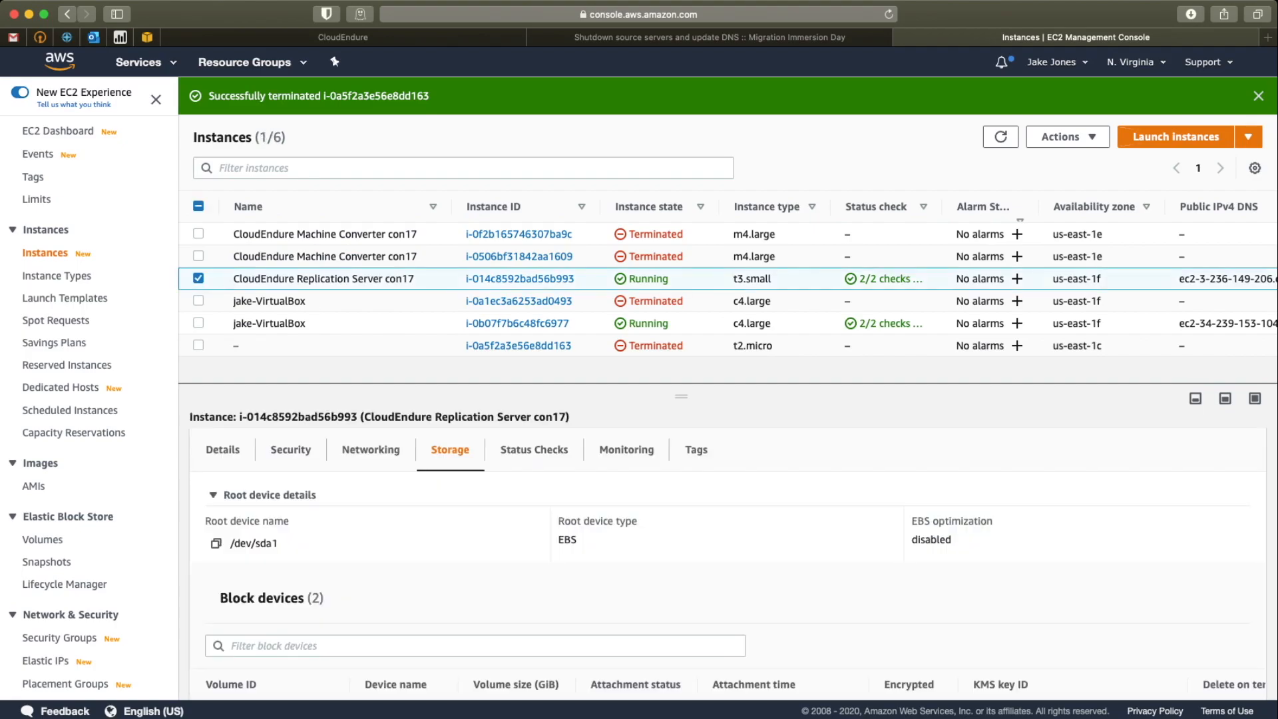
click(1065, 136)
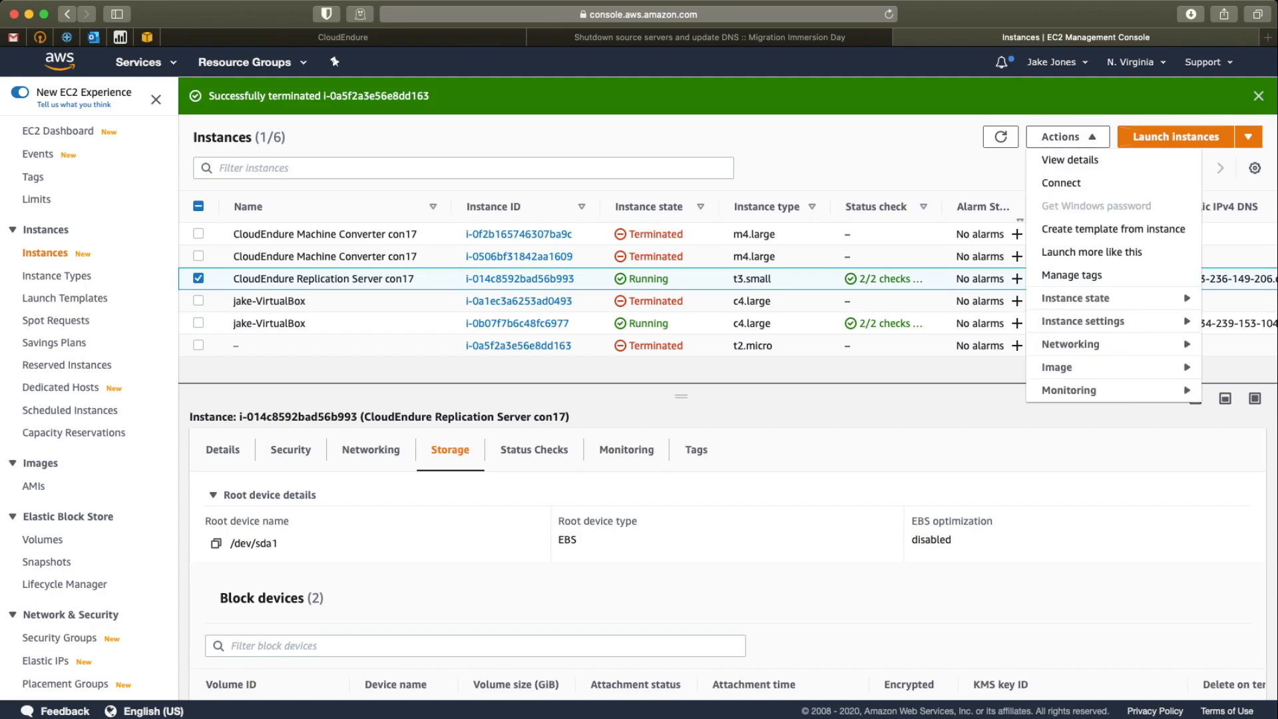
mouse_move(1105, 298)
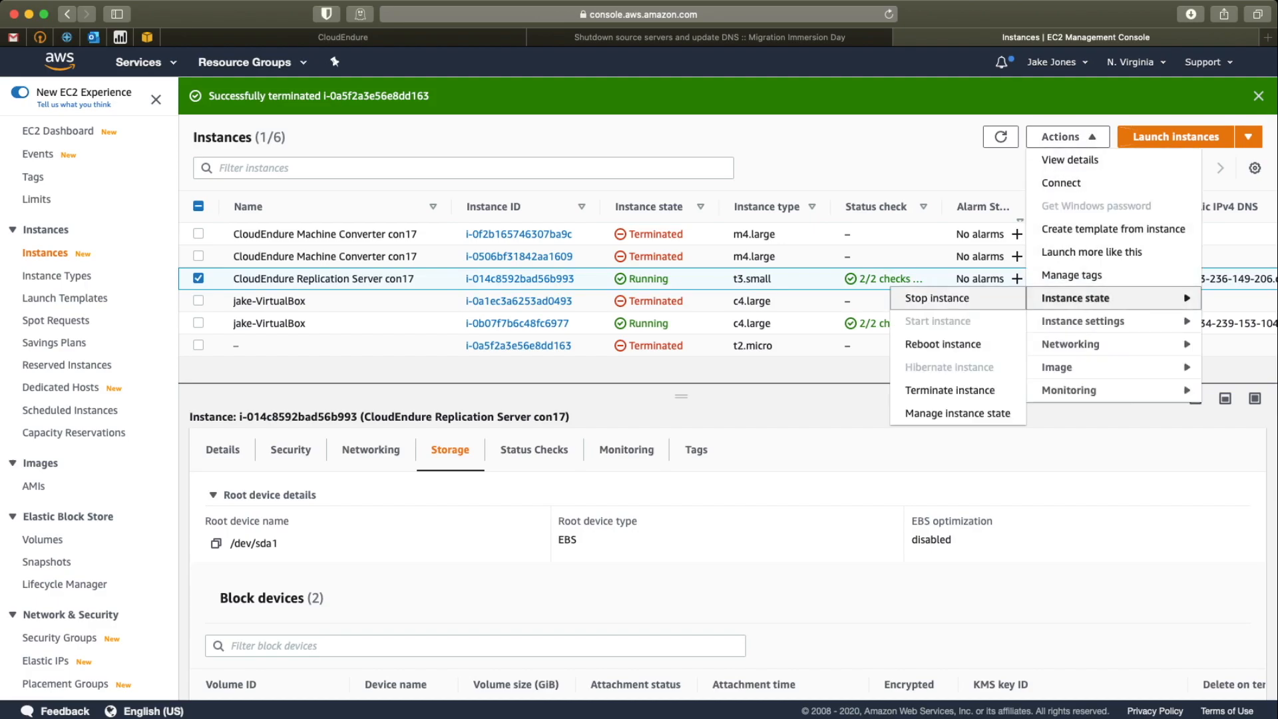
click(958, 390)
click(727, 405)
text(terminate)
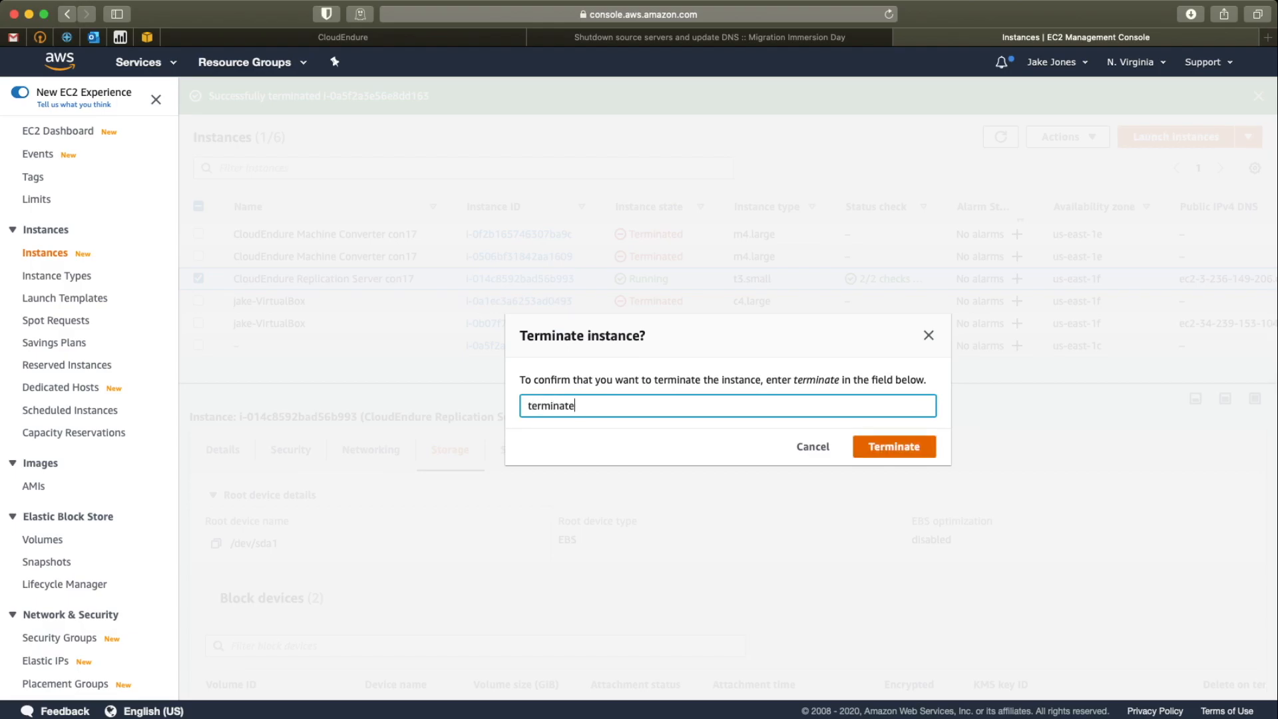
click(893, 445)
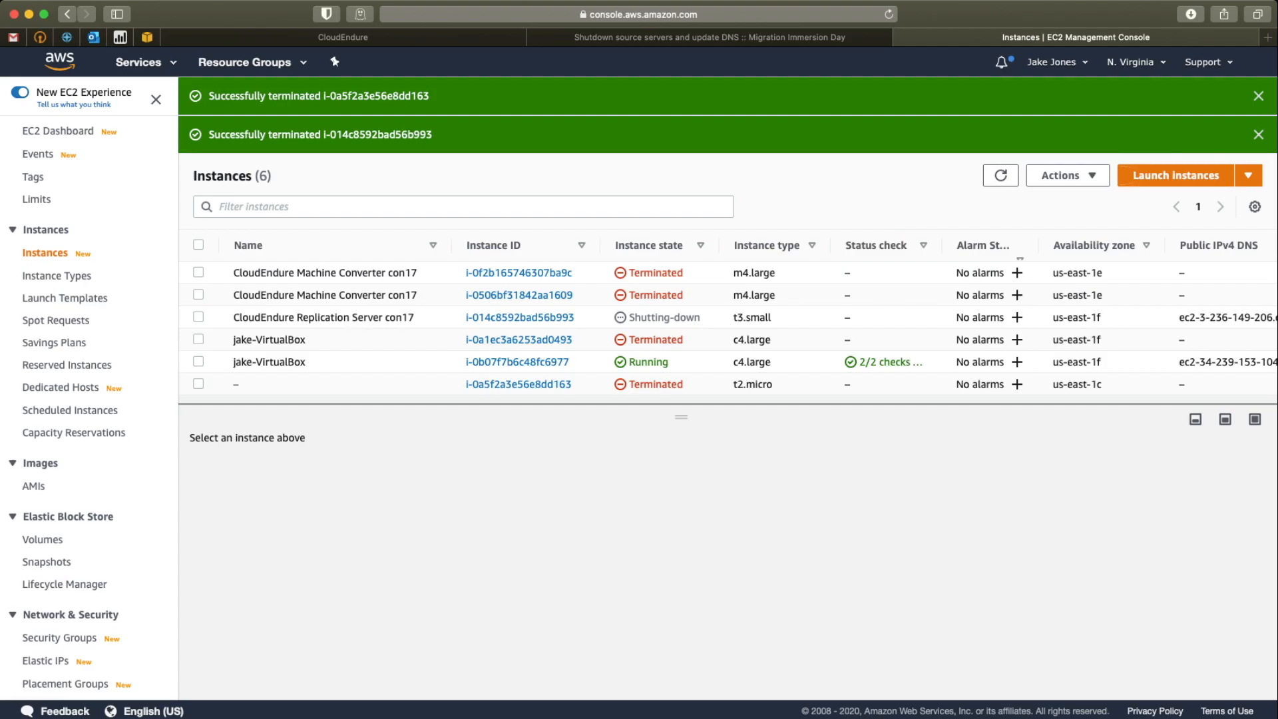
Step: Deactivate and delete the access key in the security credentials of the cloudendure IAM user
click(139, 62)
click(43, 156)
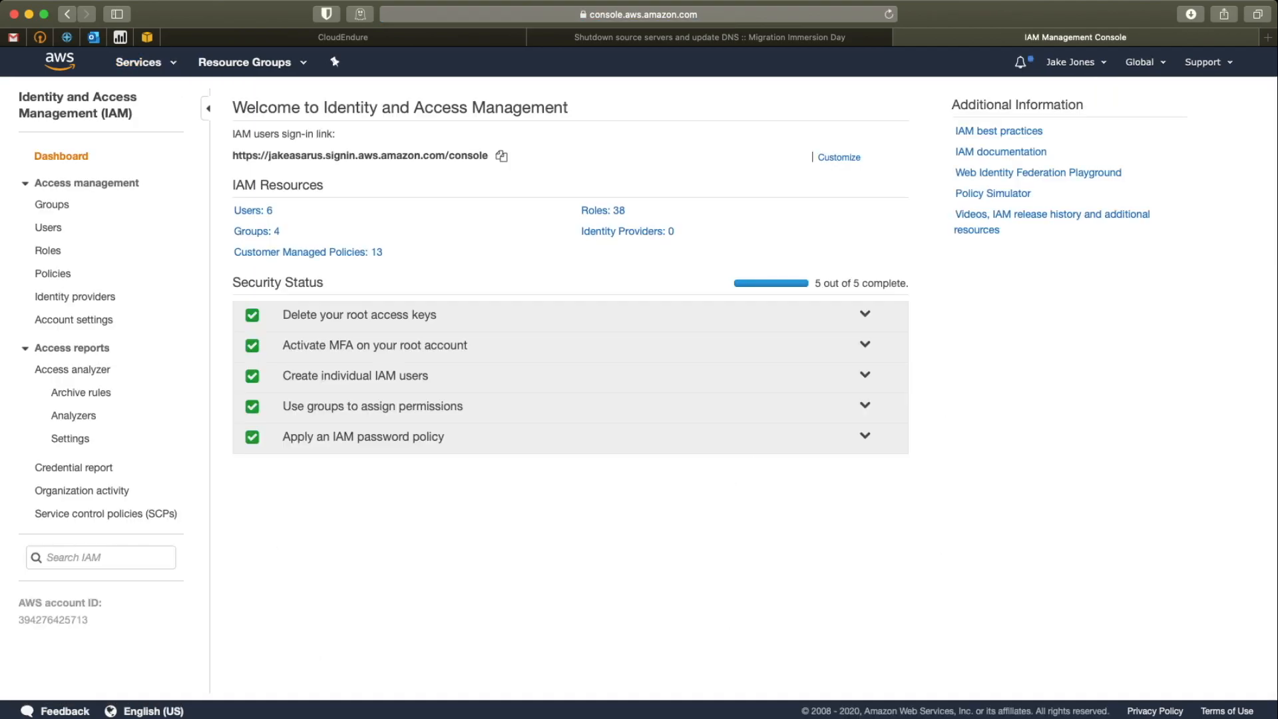
click(253, 210)
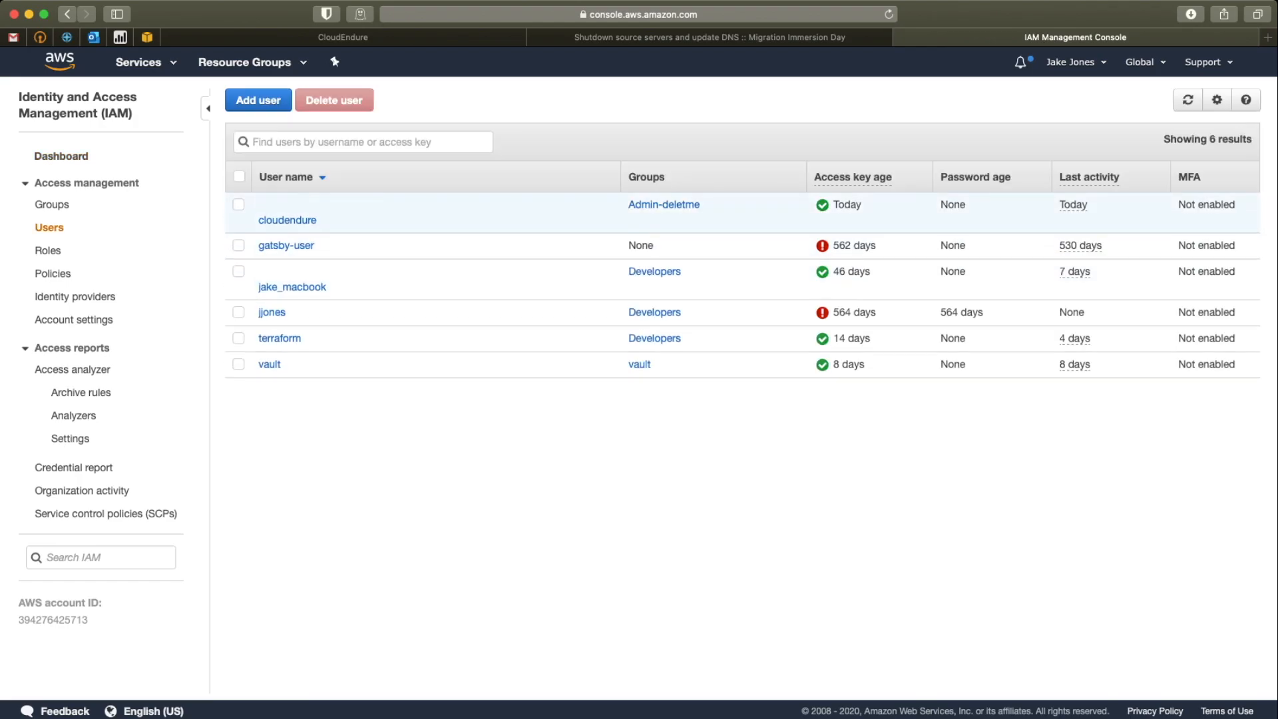
click(288, 220)
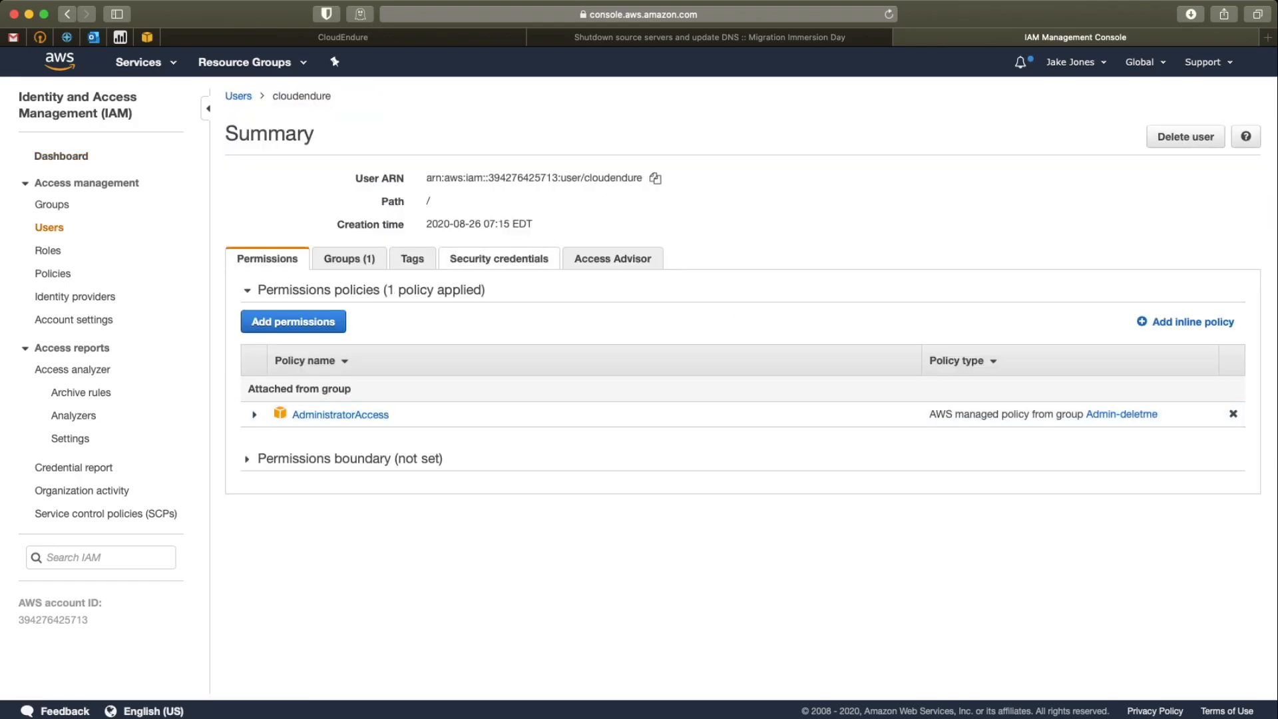
click(500, 259)
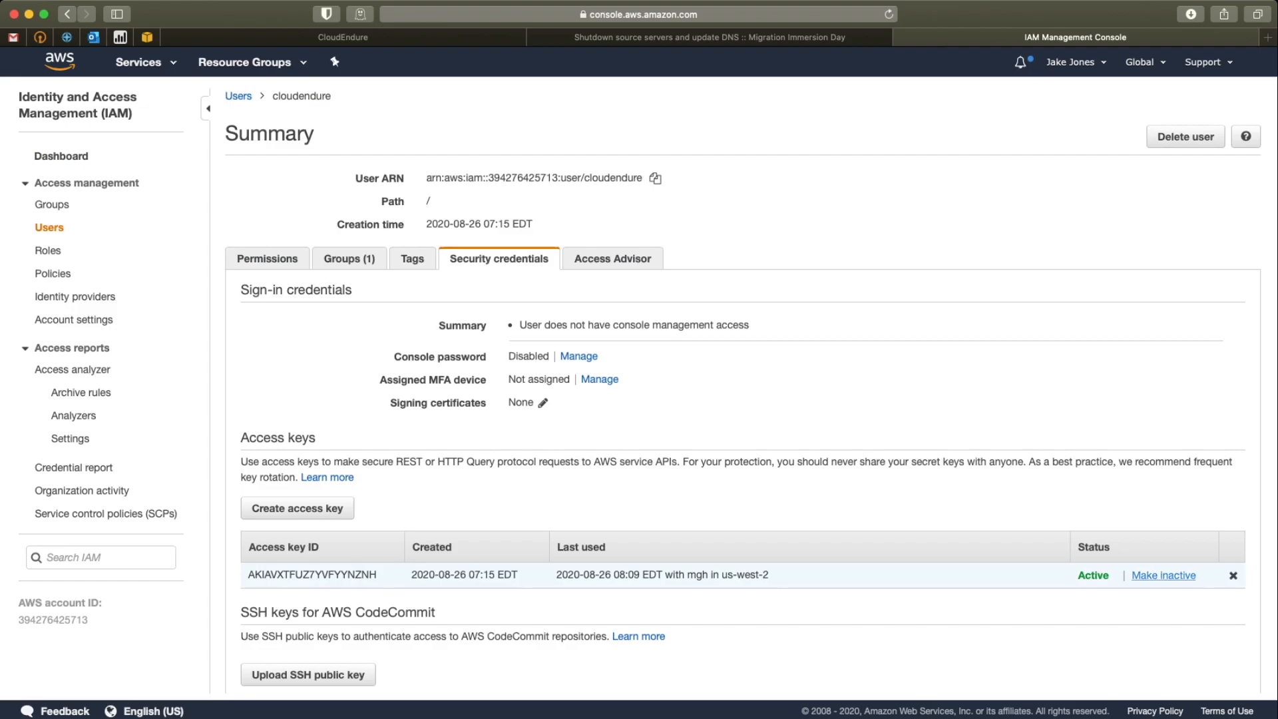
click(1163, 575)
click(1232, 575)
click(807, 239)
Step: Delete the cloudendure user from the IAM user list, acknowledging the recent-access warning
scroll(286, 206, left, 5)
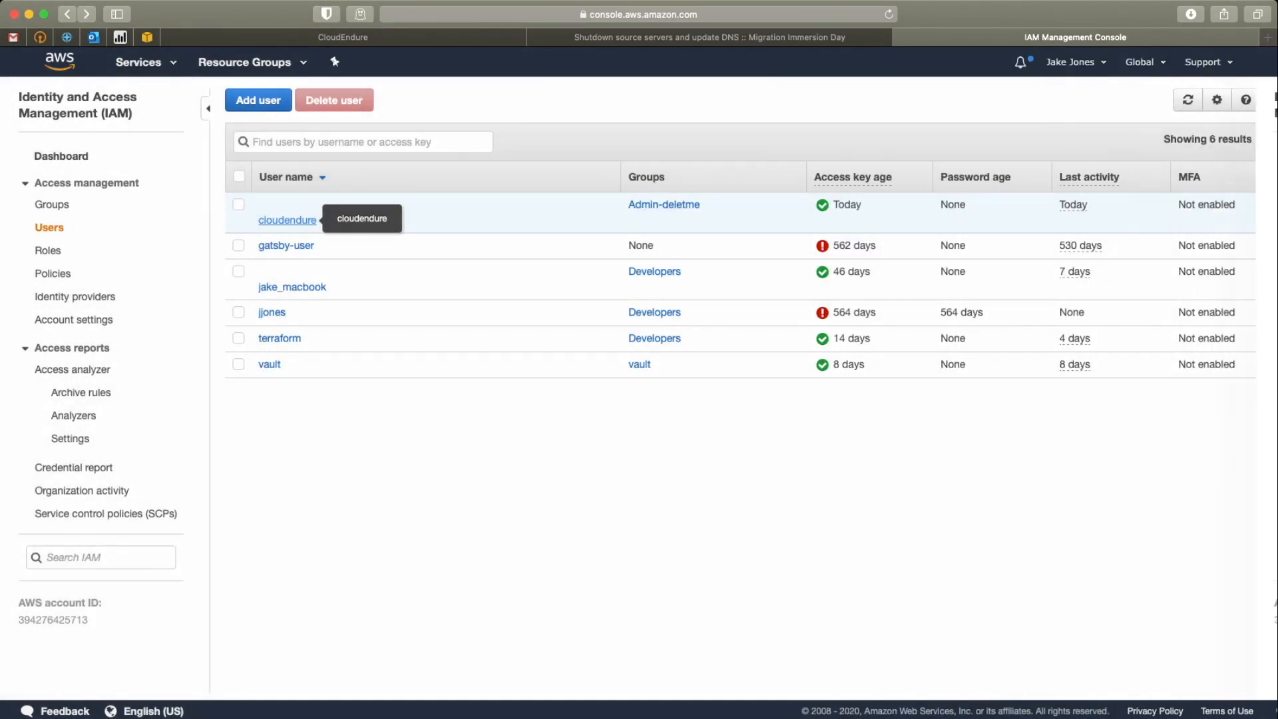
click(238, 204)
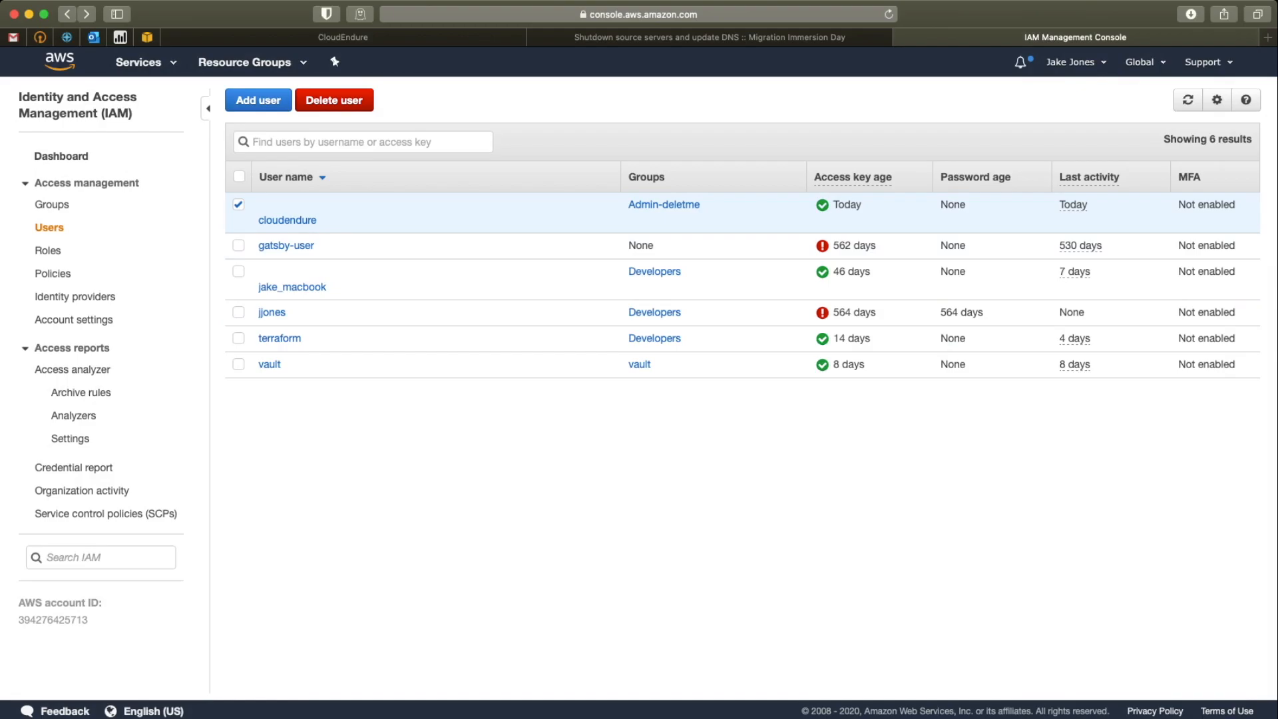
click(334, 99)
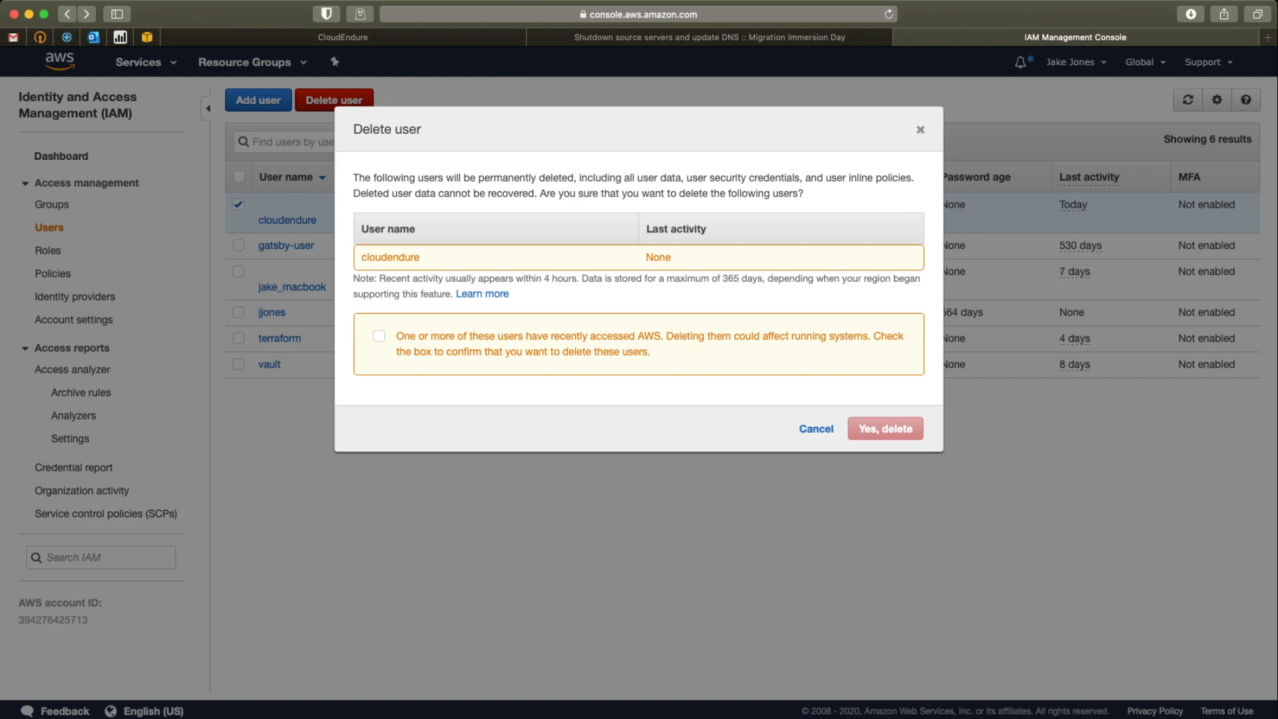
click(379, 336)
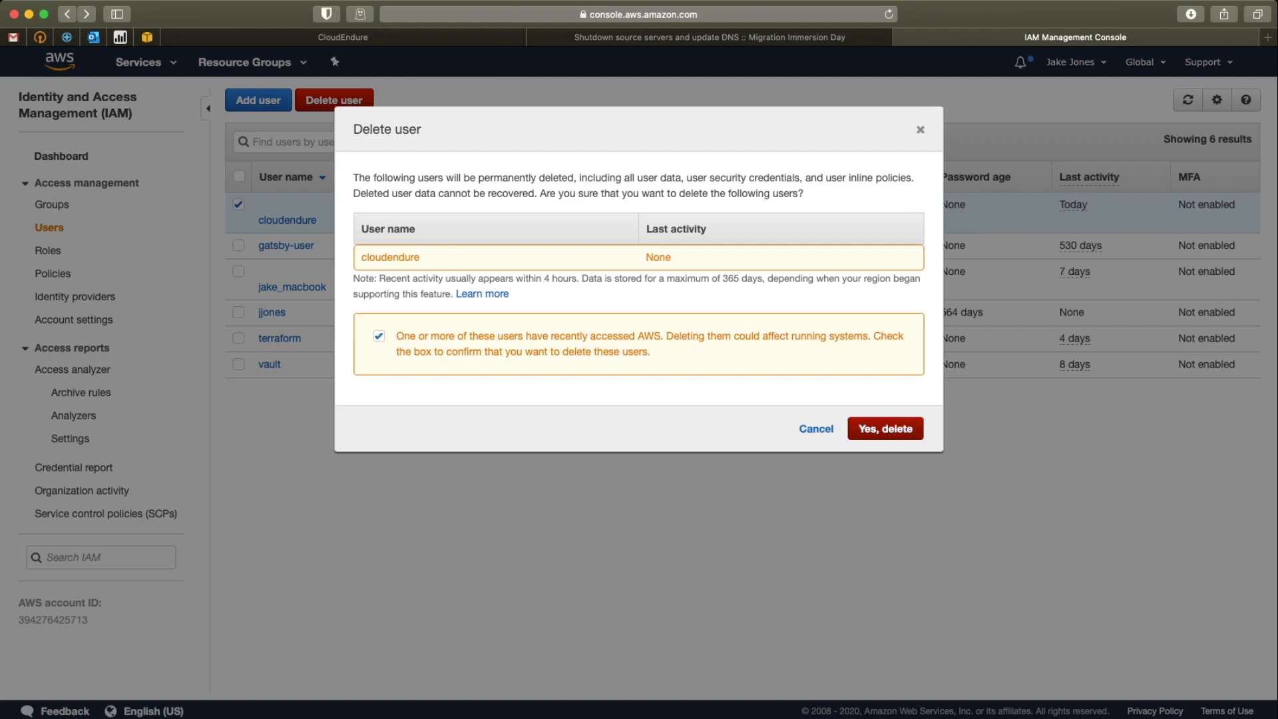
click(884, 429)
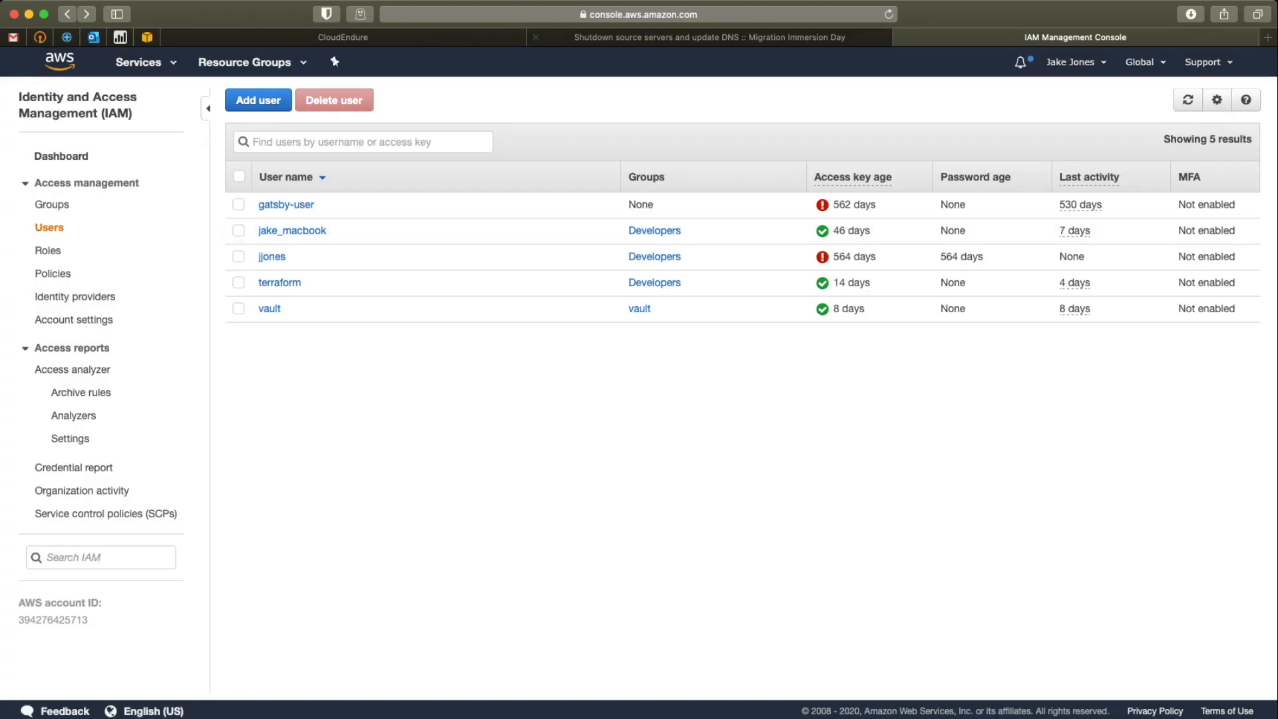
Step: Check the replication server's shutdown state in the EC2 instance list, refreshing it several times
click(146, 62)
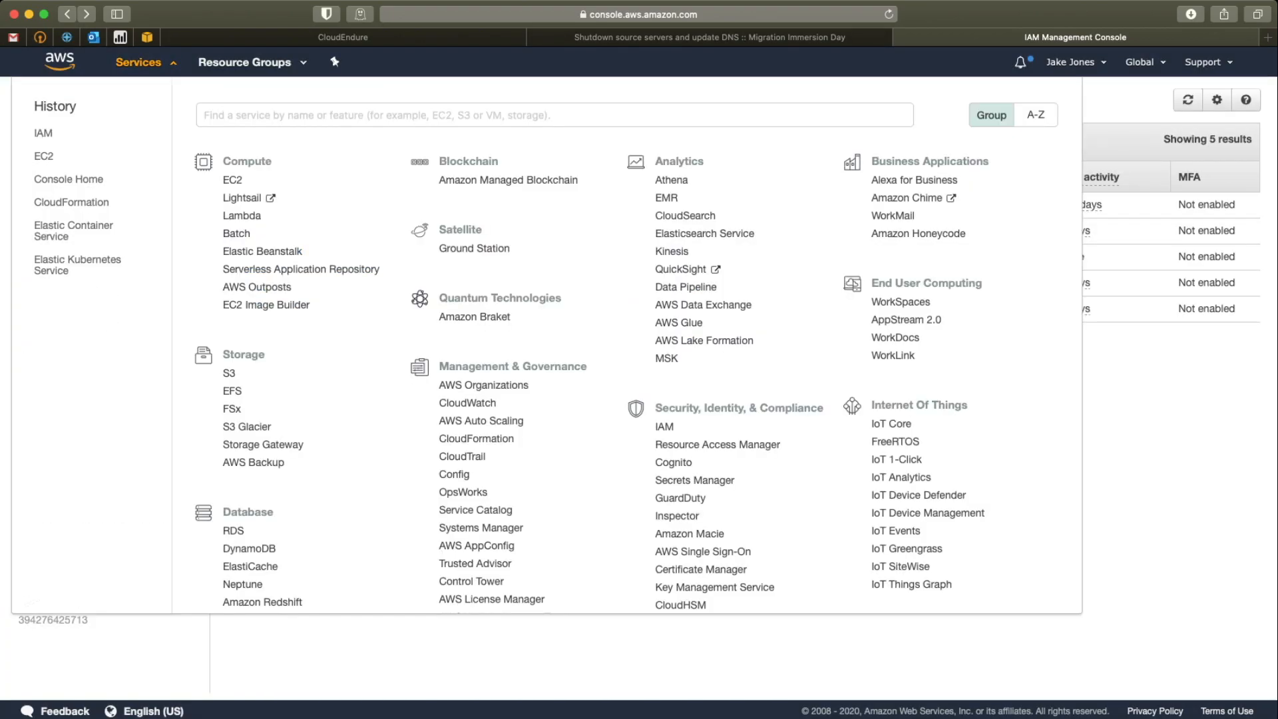
click(44, 156)
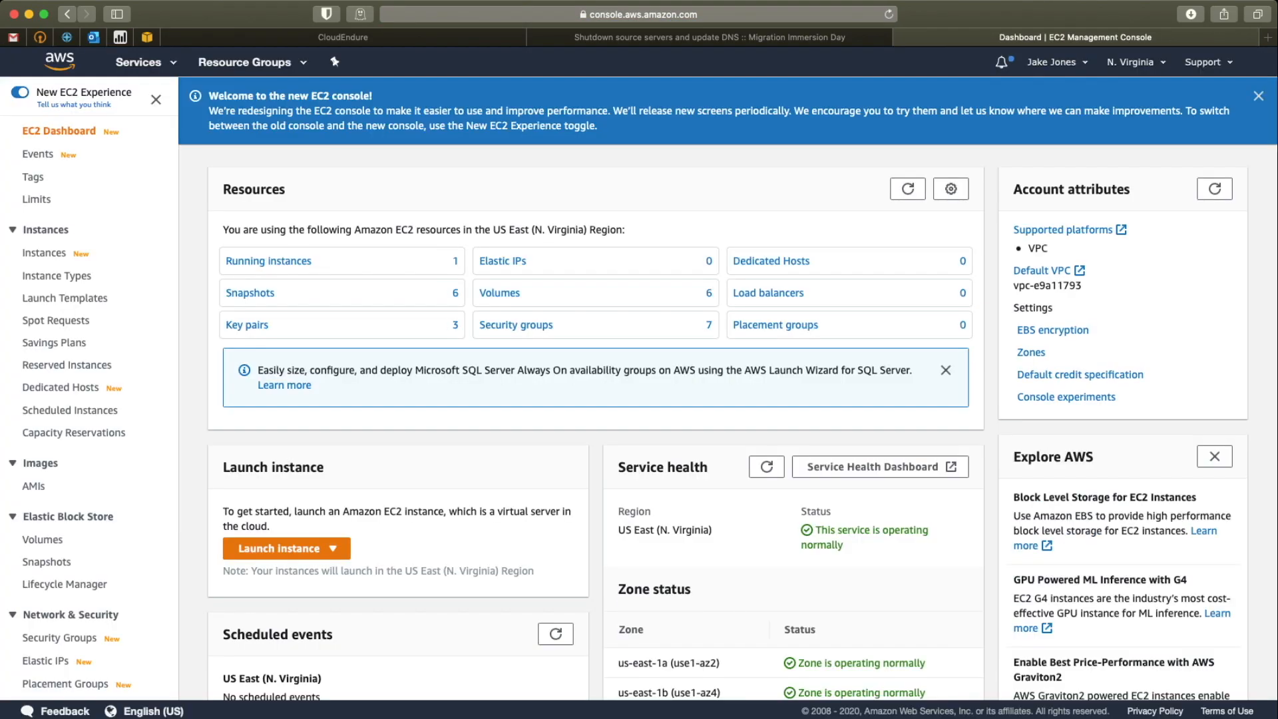
click(268, 260)
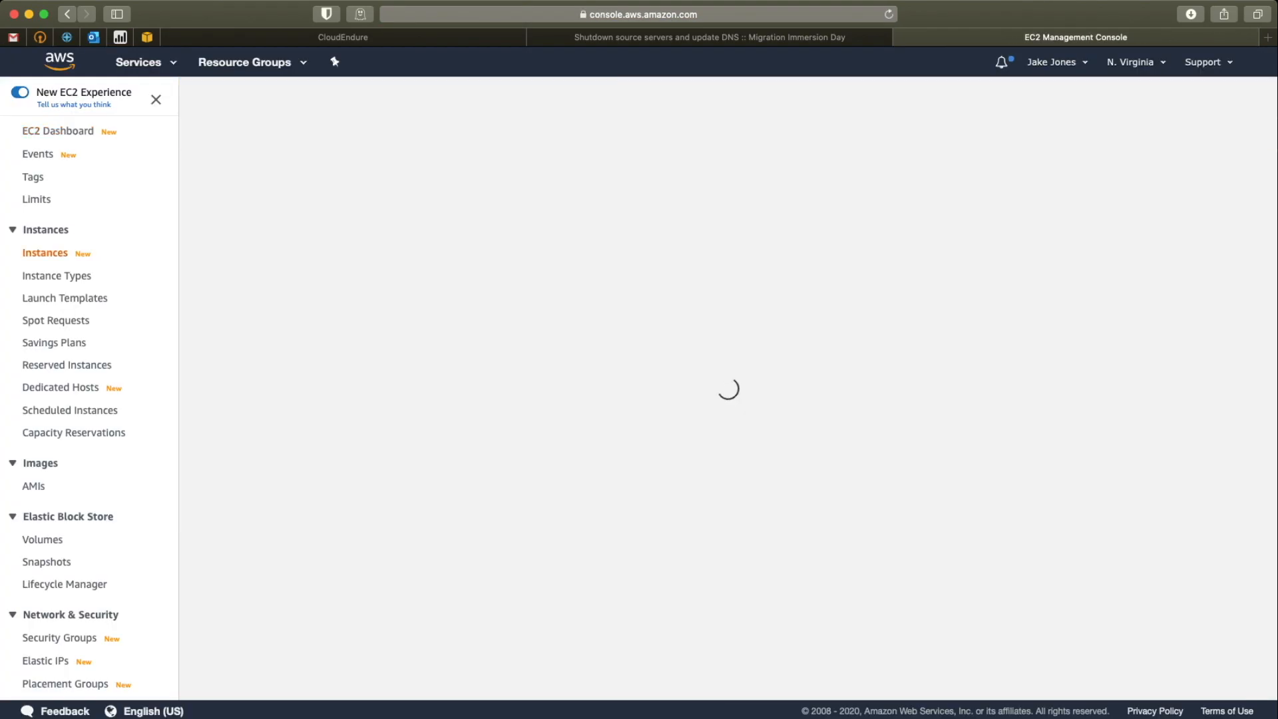
click(1000, 99)
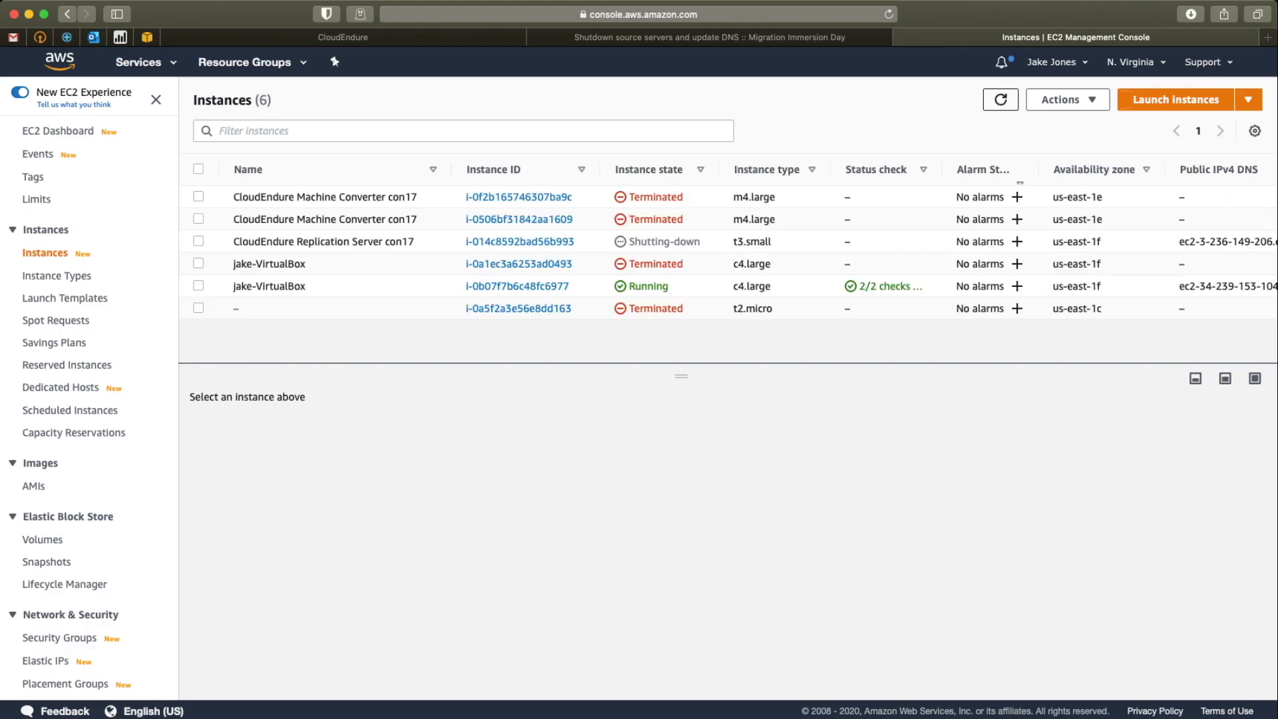
click(1000, 99)
click(1000, 99)
Step: Review the snapshots created by CloudEndure and return to the EC2 dashboard
click(59, 130)
click(250, 293)
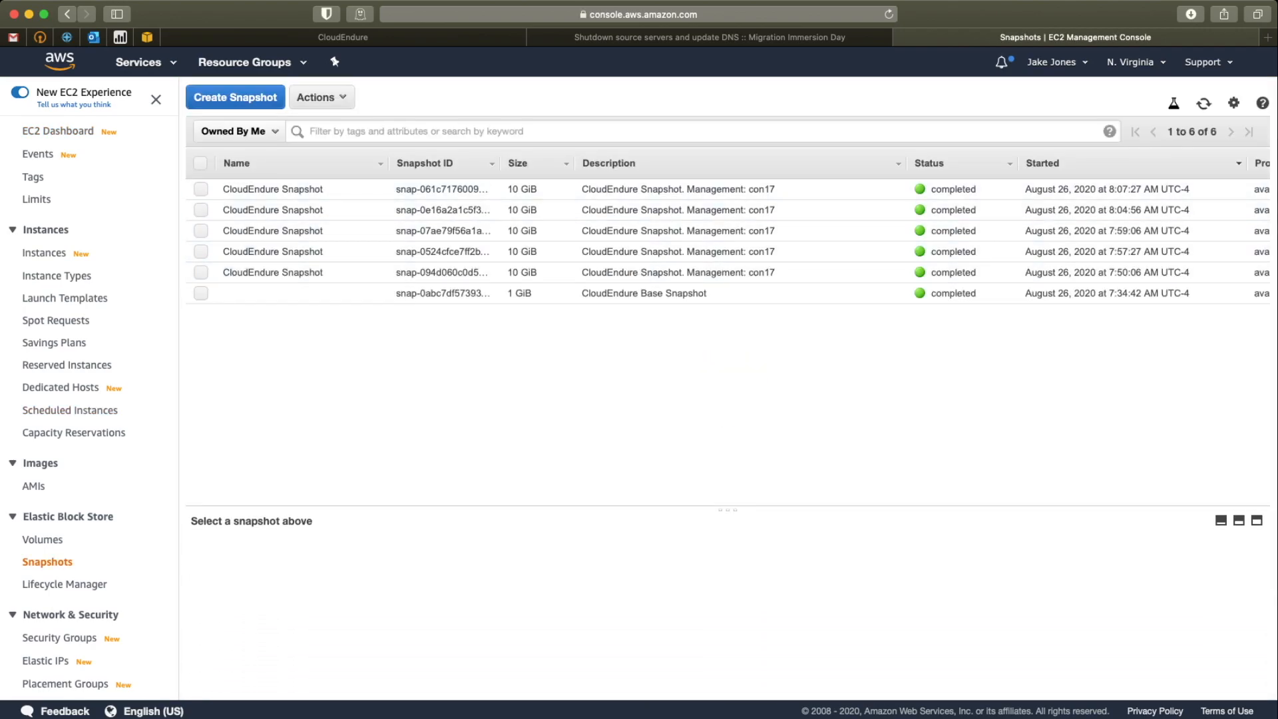
click(145, 61)
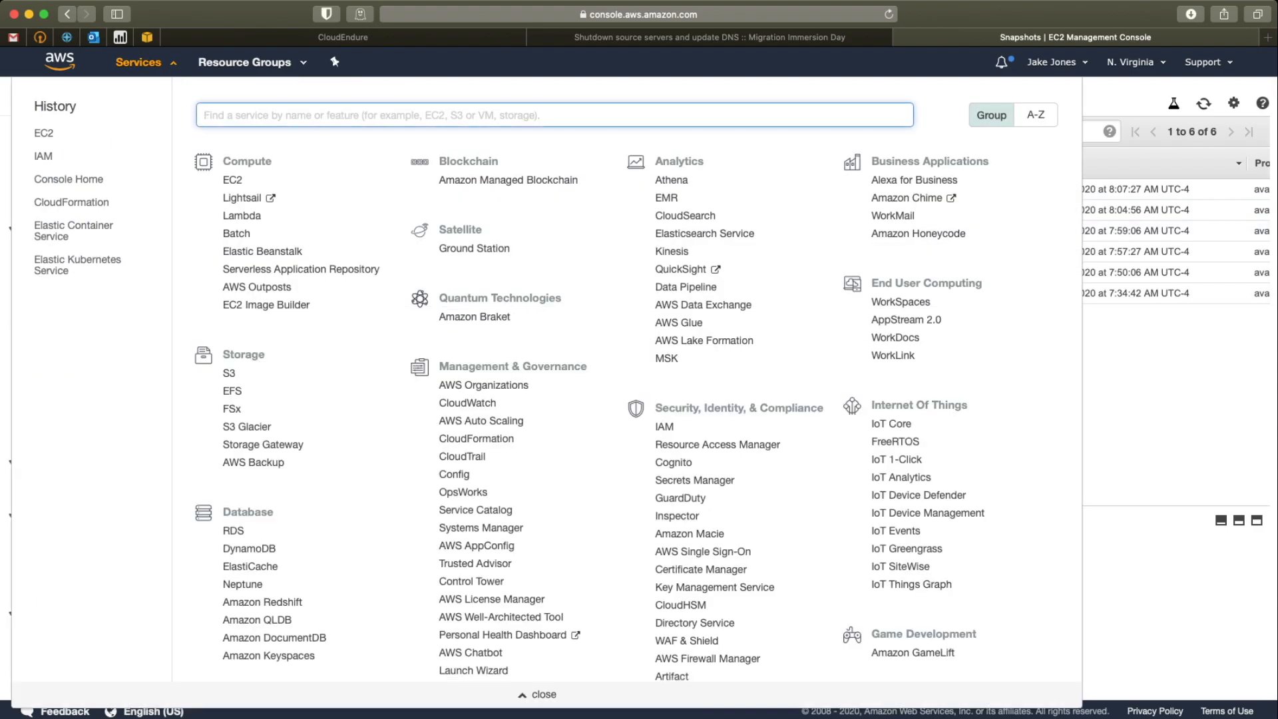
click(43, 133)
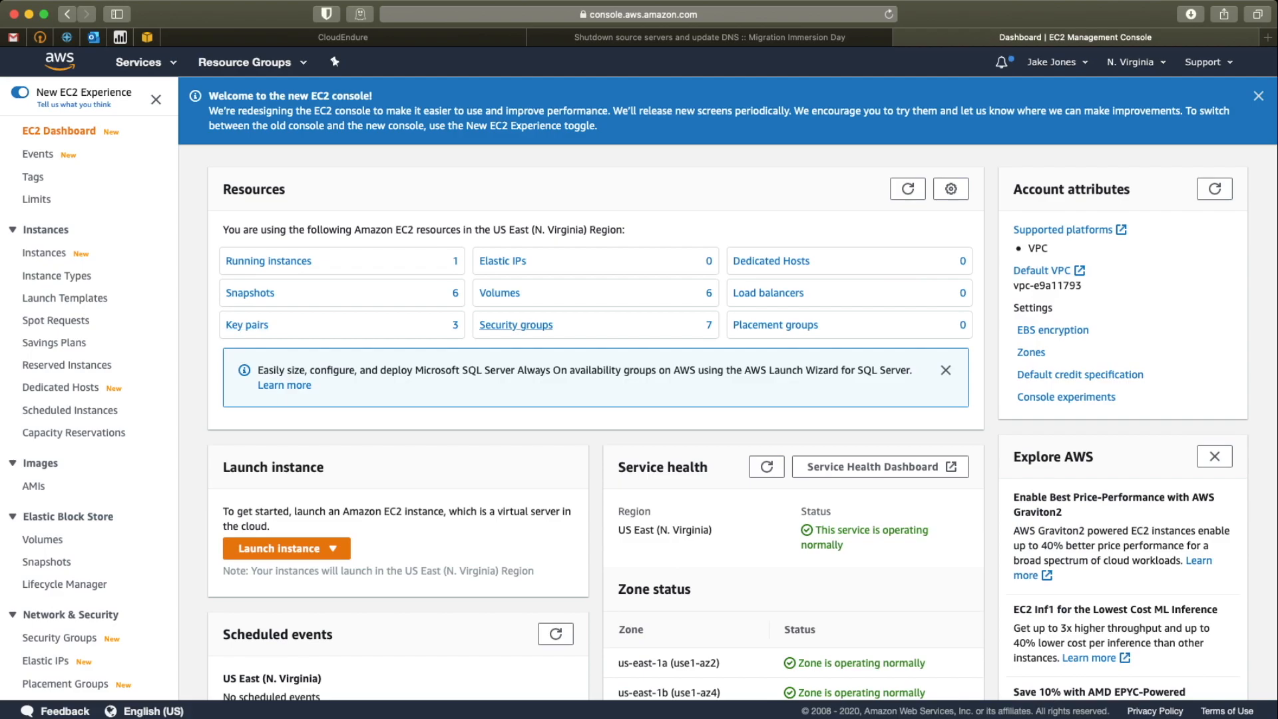
Step: Review the EC2 security groups with the Description column widened, and recheck the instance list
click(516, 325)
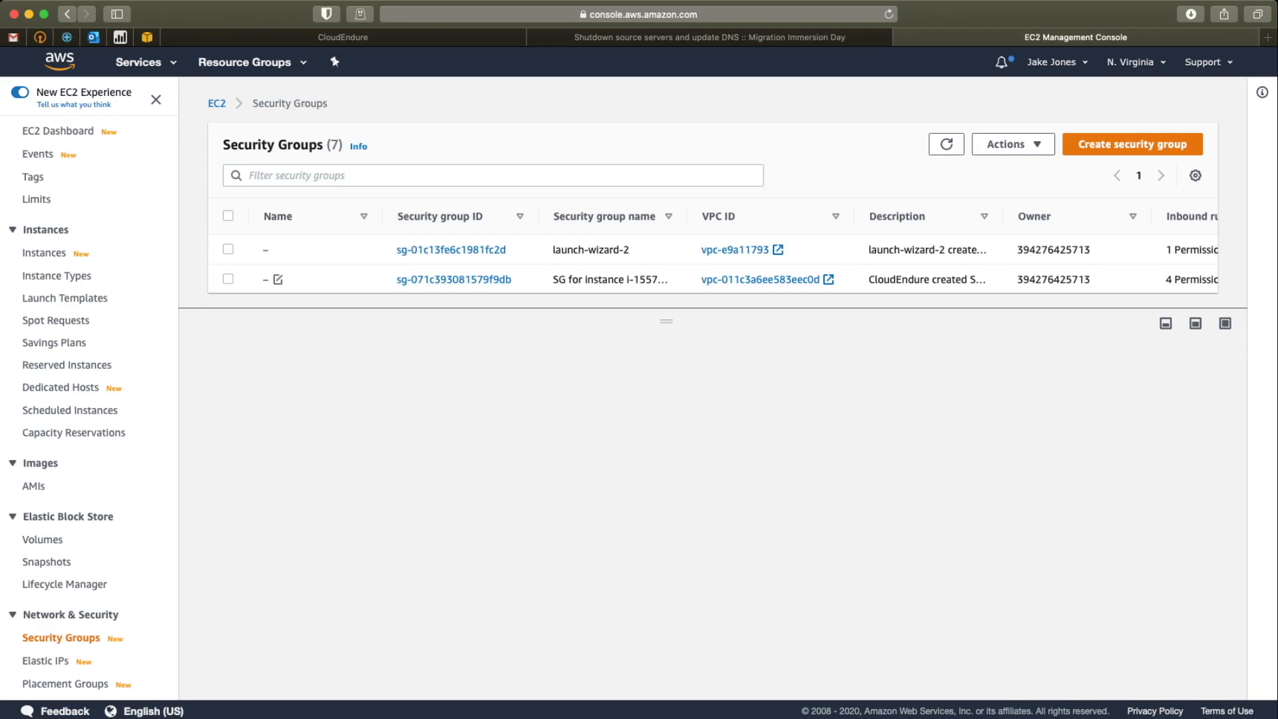
drag(1002, 217, 1215, 216)
scroll(705, 249, right, 2)
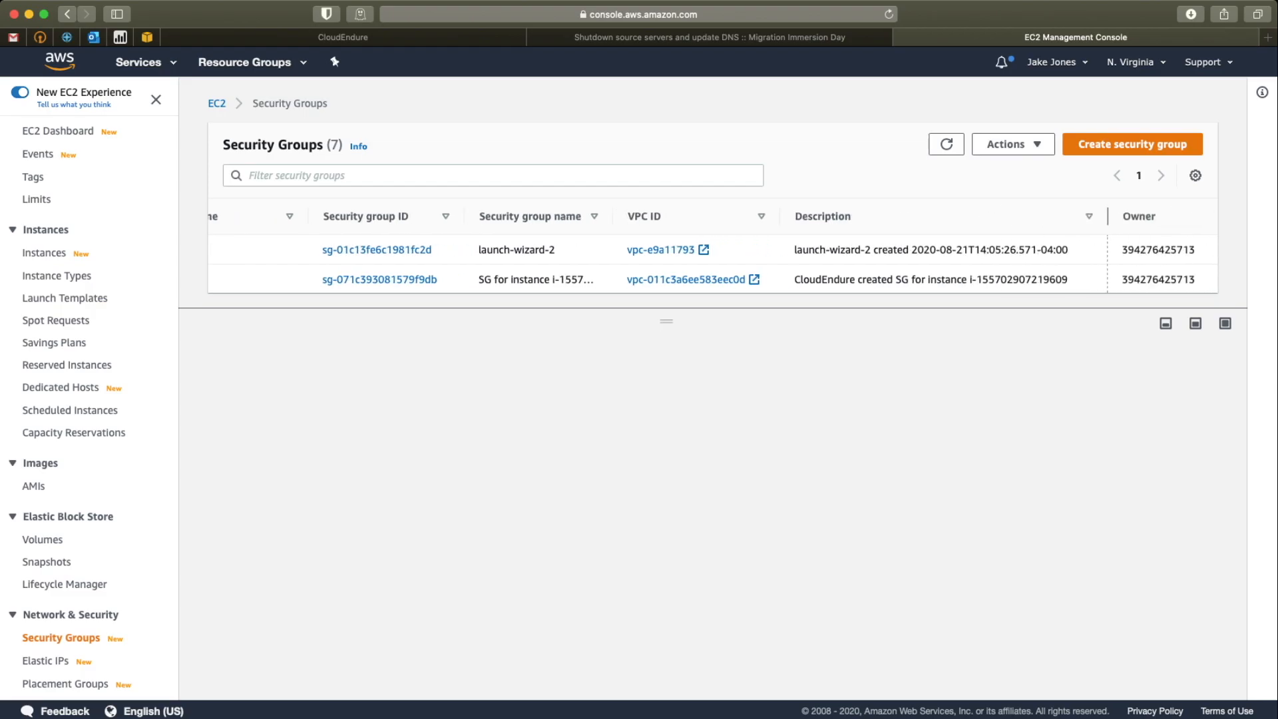
click(44, 252)
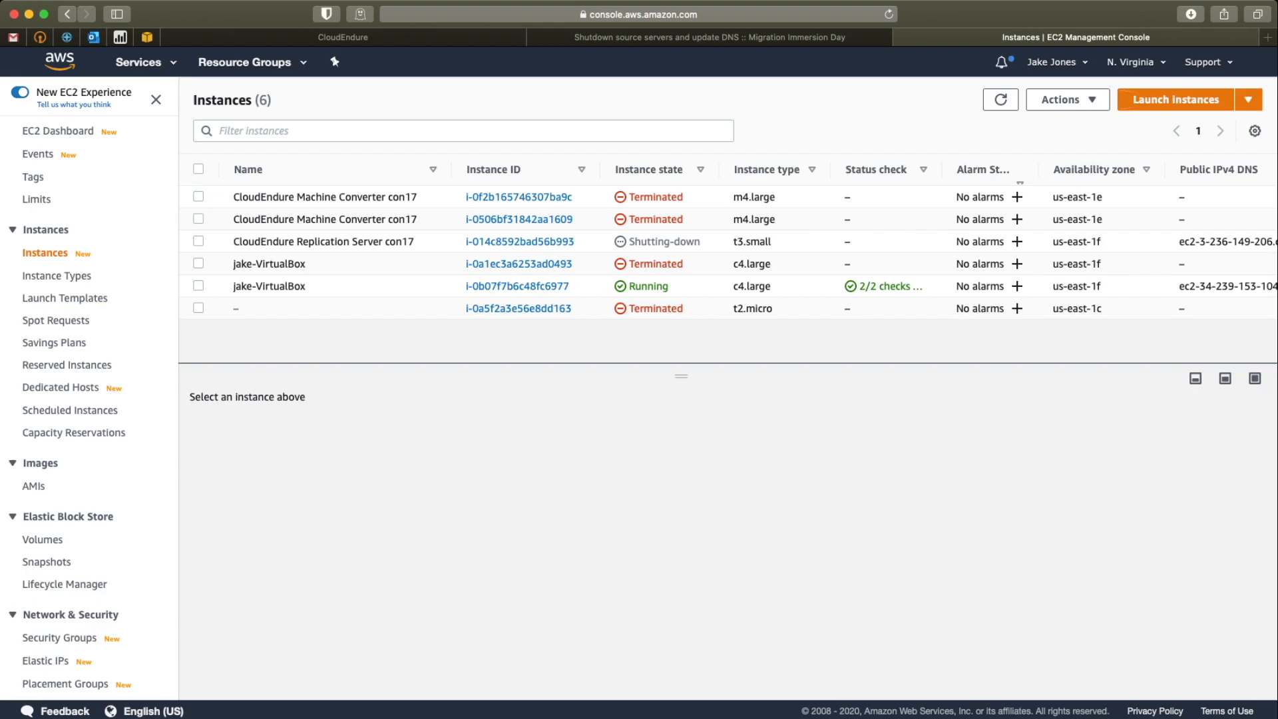
click(58, 130)
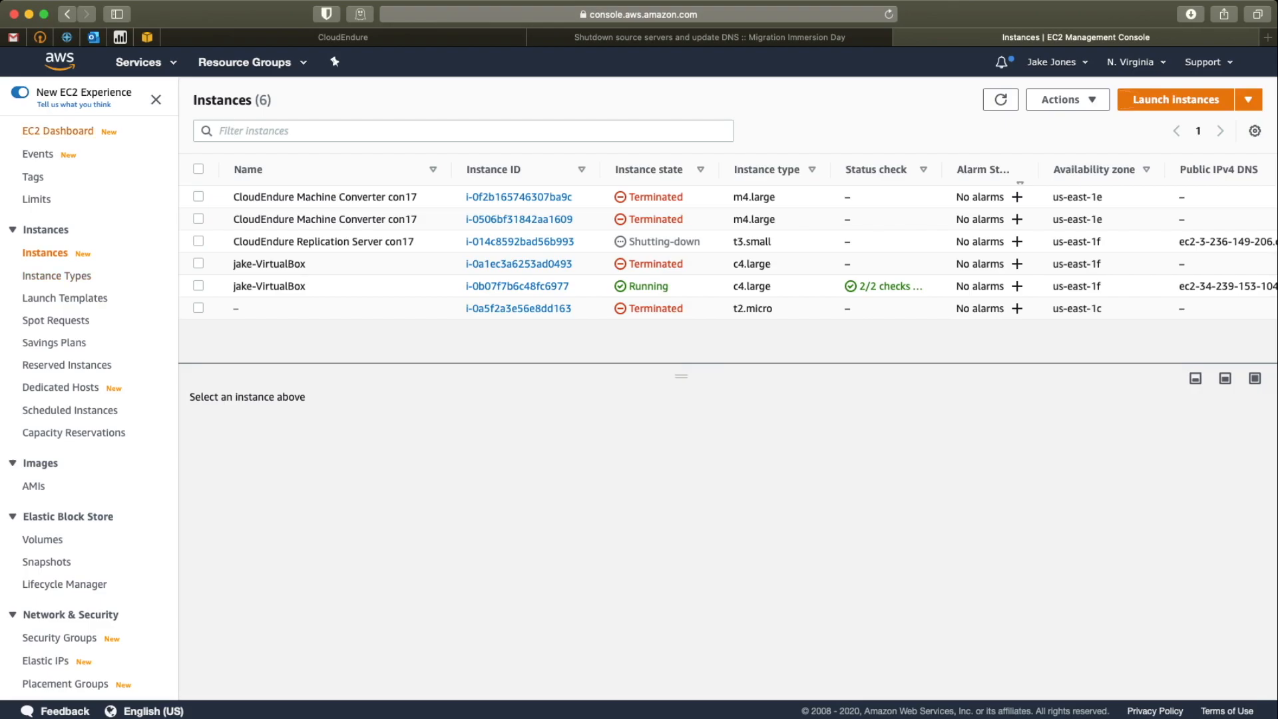